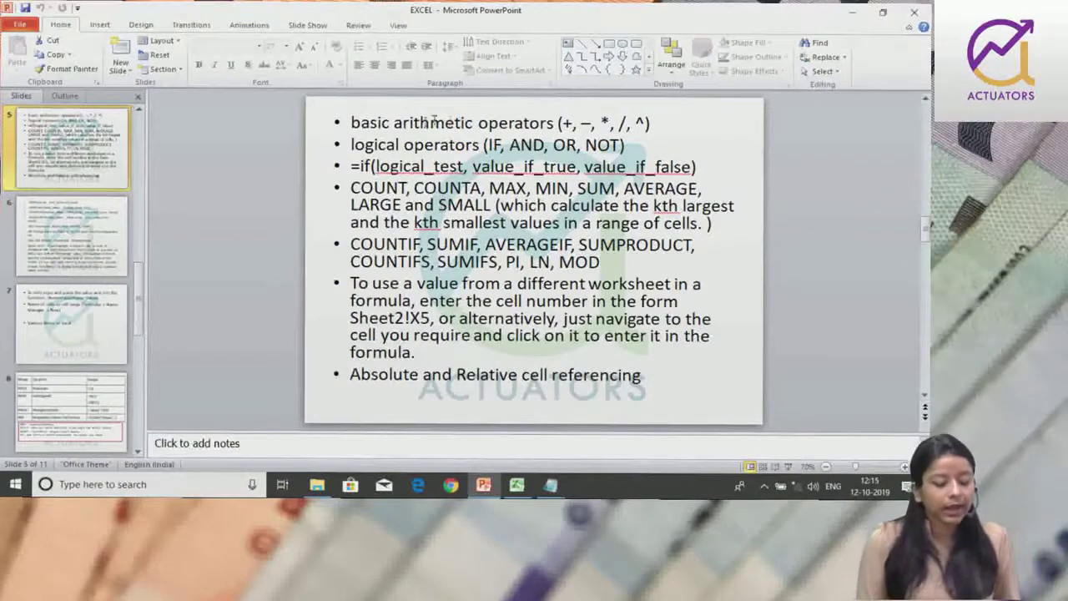
Switch from PowerPoint to the EXCEL BASICS workbook, open on its shortcuts sheet.
{"action": "left_click", "coordinate": [516, 484]}
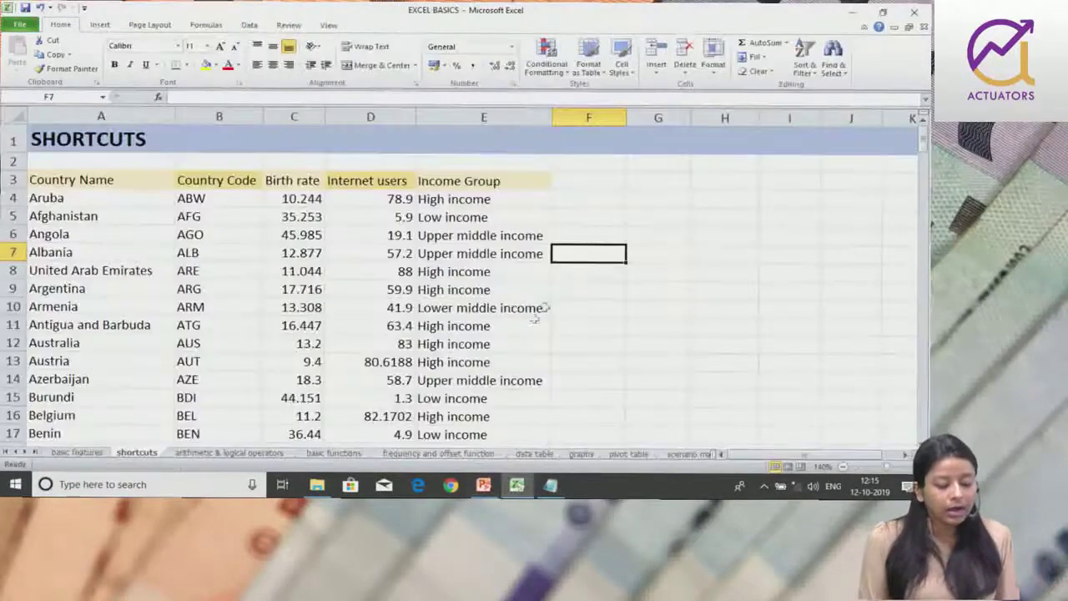
Select G6 on the shortcuts sheet, then glance at the arithmetic & logical operators sheet.
{"action": "left_click", "coordinate": [709, 235]}
{"action": "left_click", "coordinate": [646, 240]}
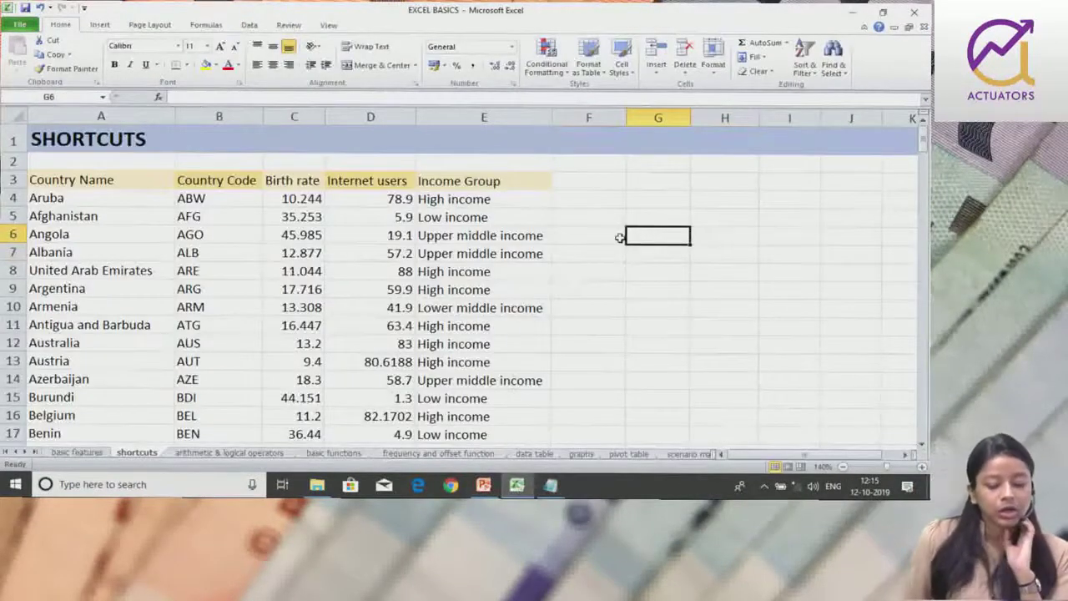
{"action": "left_click", "coordinate": [230, 453]}
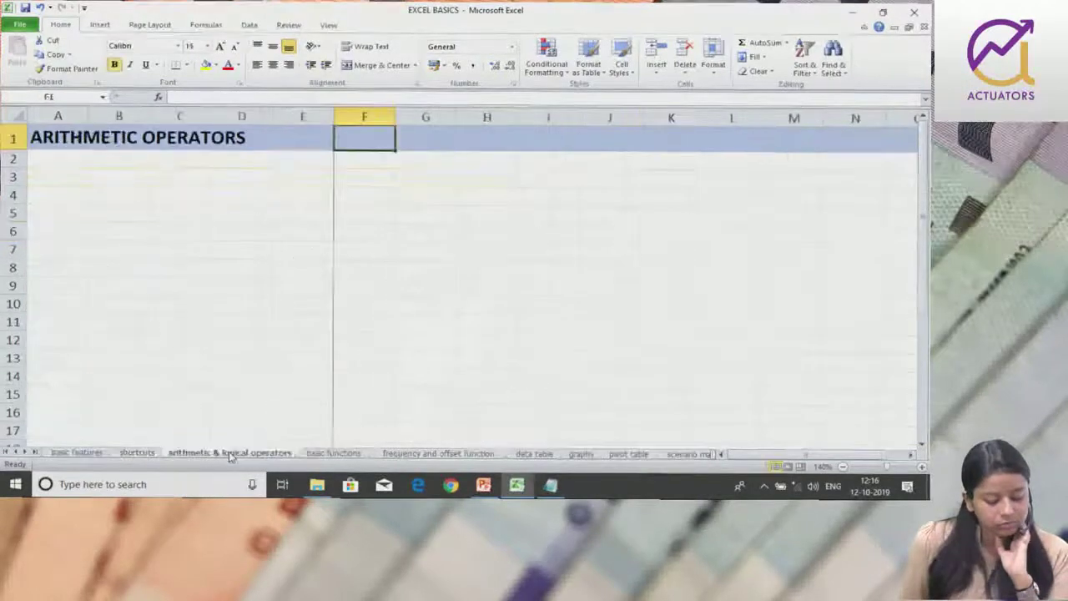
Review the basic functions CELL REFERENCING examples, including B17's mixed reference, then return to ARITHMETIC OPERATORS.
{"action": "left_click", "coordinate": [333, 454]}
{"action": "scroll", "coordinate": [261, 423], "scroll_direction": "down", "scroll_amount": 2}
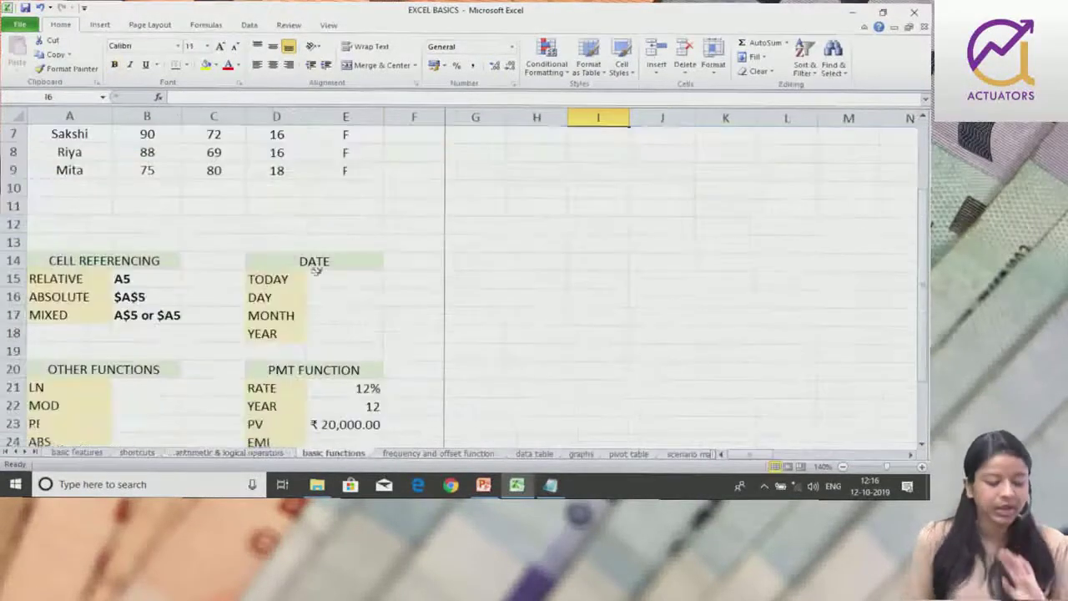
{"action": "scroll", "coordinate": [384, 193], "scroll_direction": "down", "scroll_amount": 1}
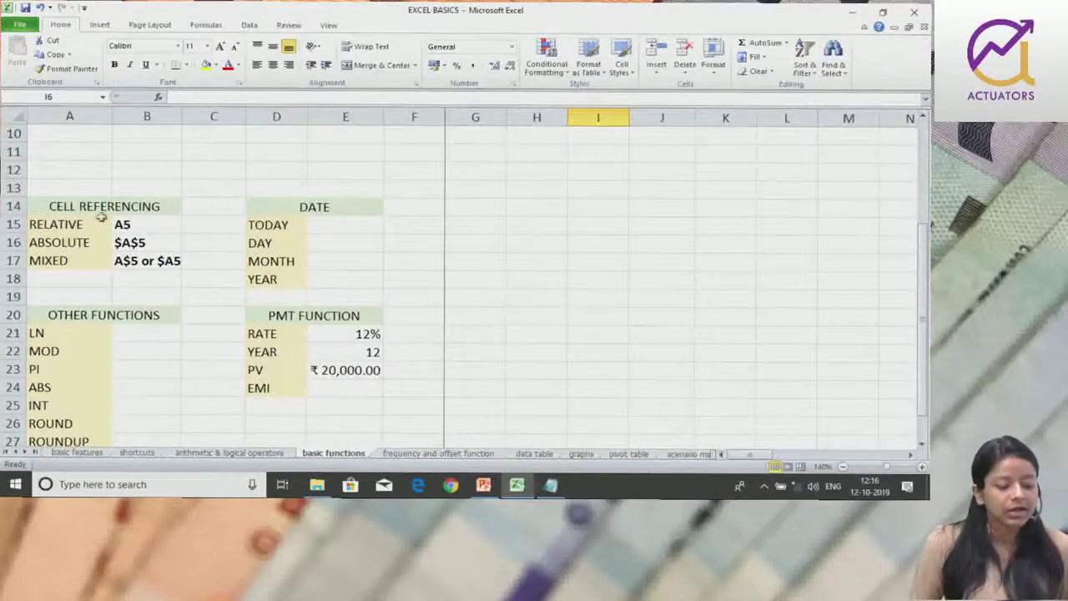
{"action": "left_click_drag", "start_coordinate": [100, 213], "coordinate": [134, 268]}
{"action": "left_click", "coordinate": [147, 260]}
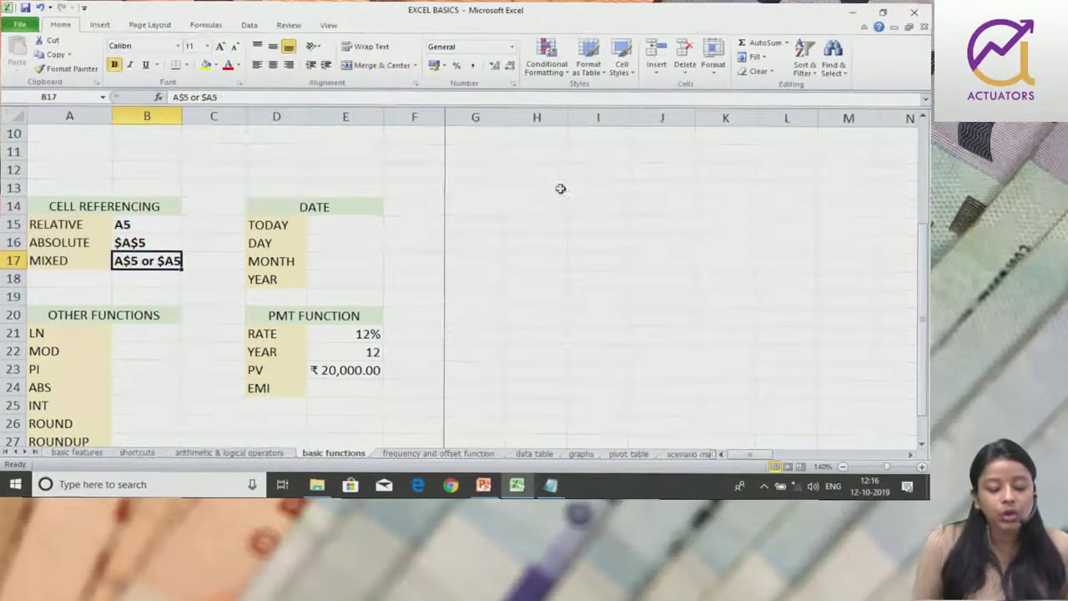
{"action": "left_click", "coordinate": [539, 207]}
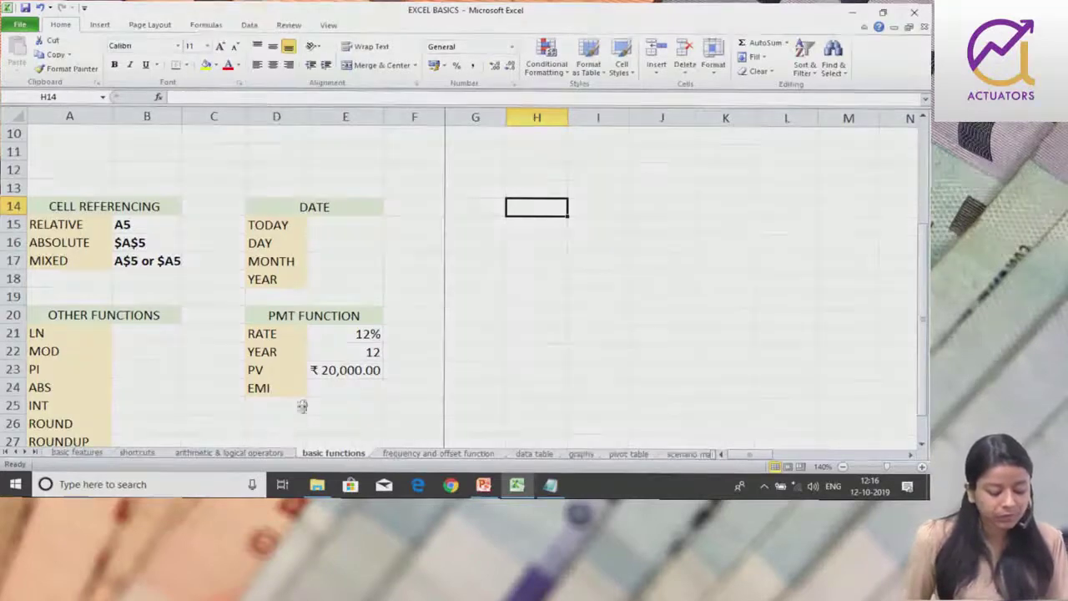
{"action": "left_click", "coordinate": [254, 451]}
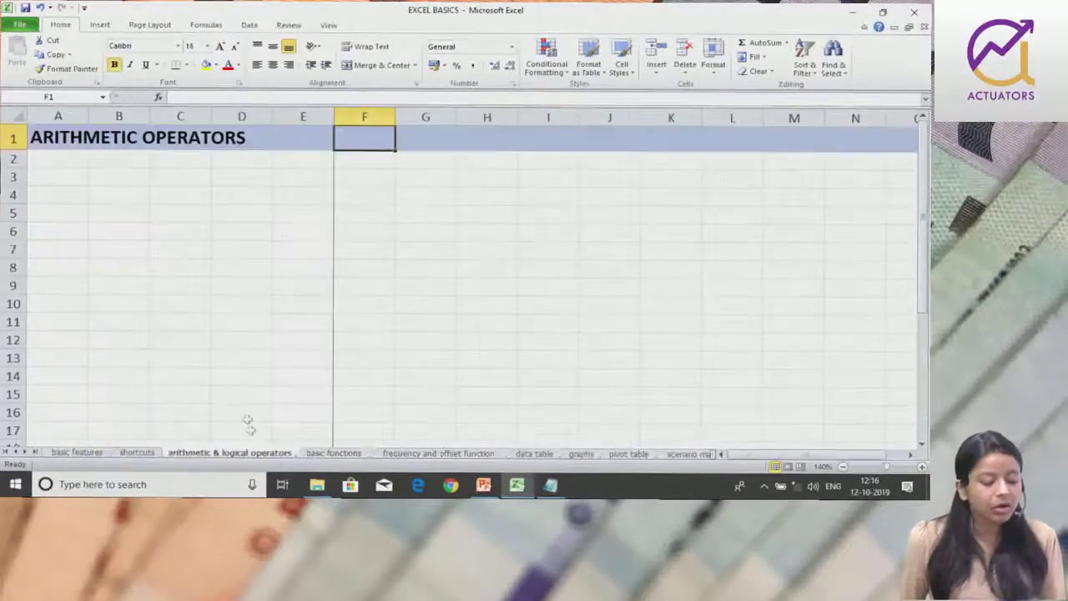
Enter =8+6 in C5 (14) and =9-8 in C6 (1), starting a formula in C7.
{"action": "left_click", "coordinate": [188, 213]}
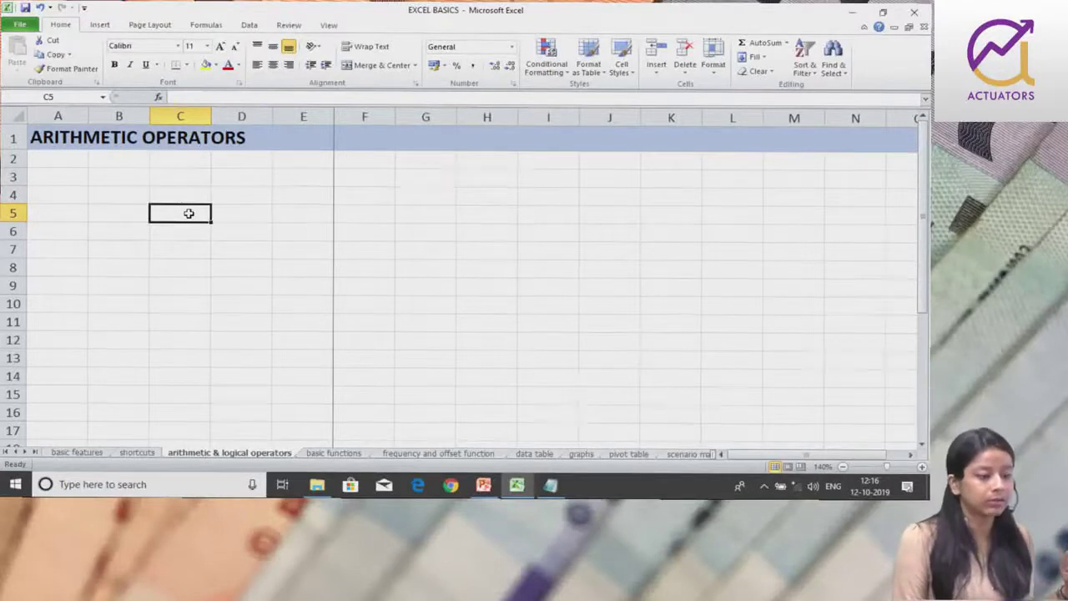
{"action": "type", "text": "=8+6"}
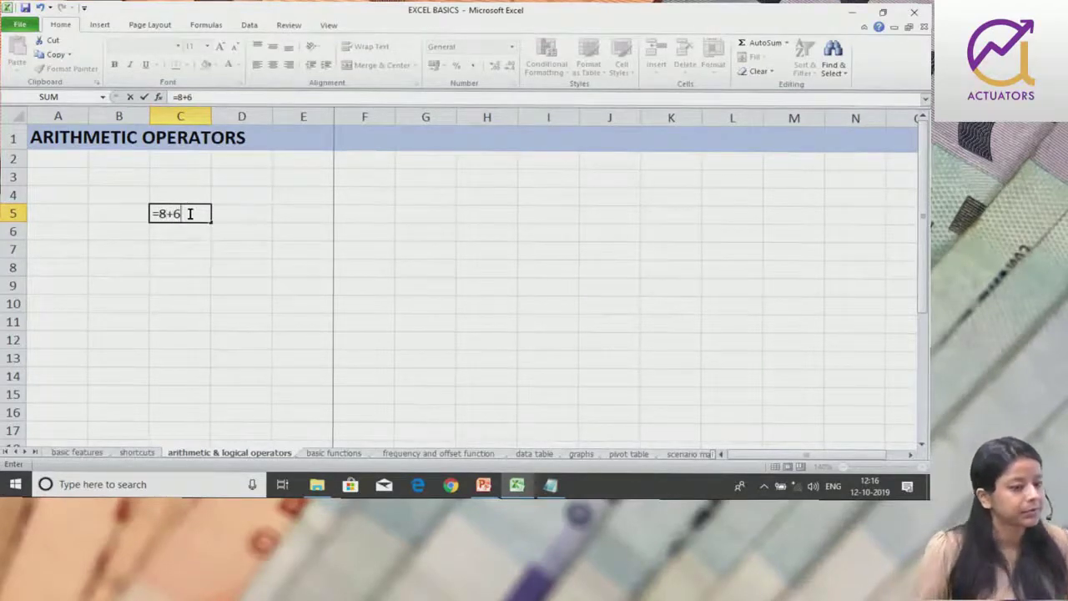
{"action": "key", "text": "Return"}
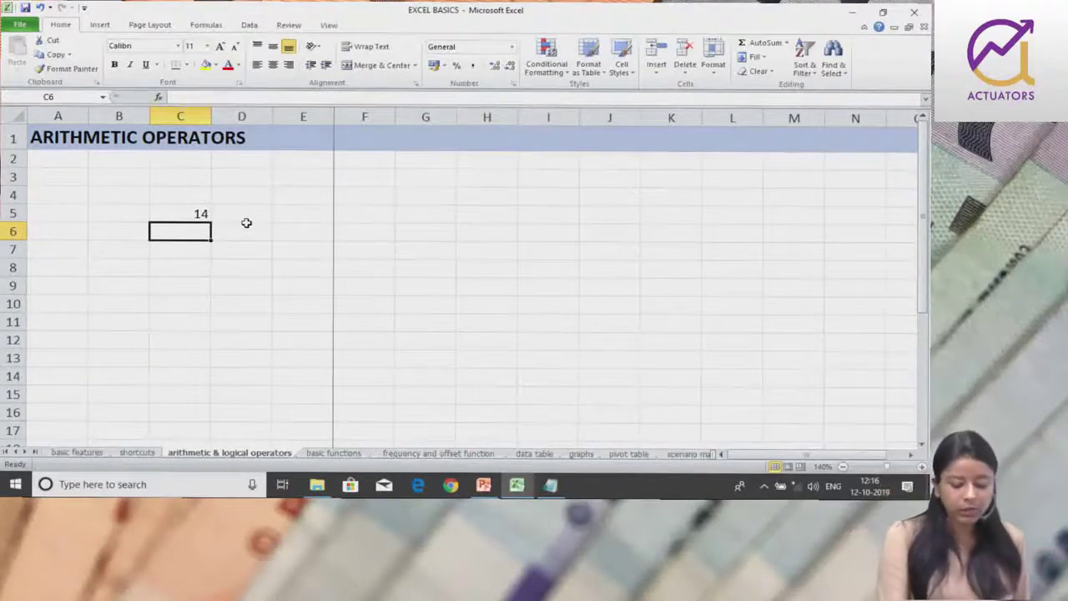
{"action": "type", "text": "=9-8"}
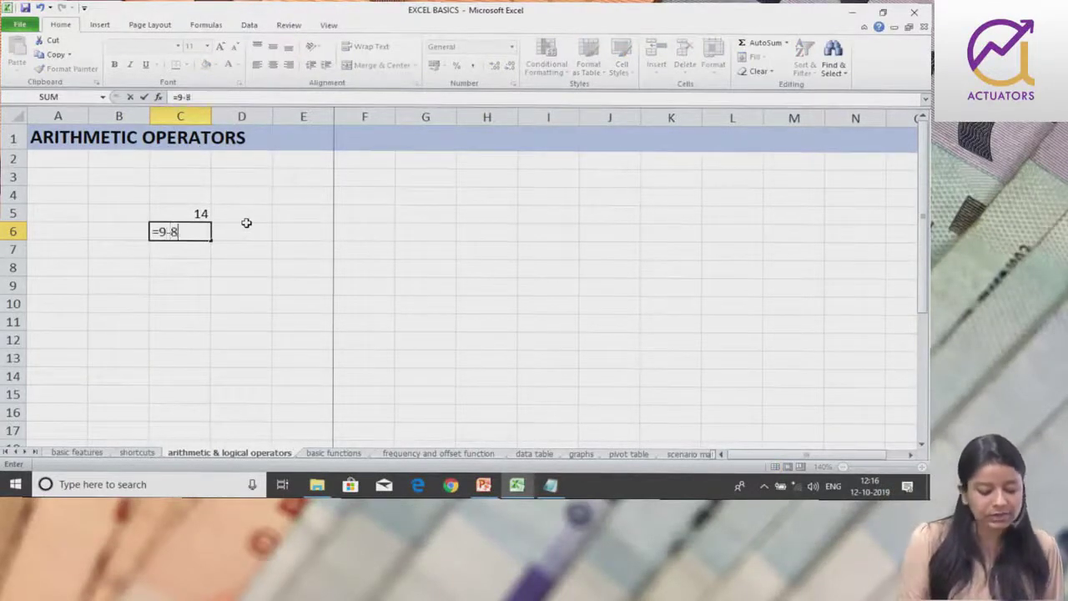
{"action": "key", "text": "Return"}
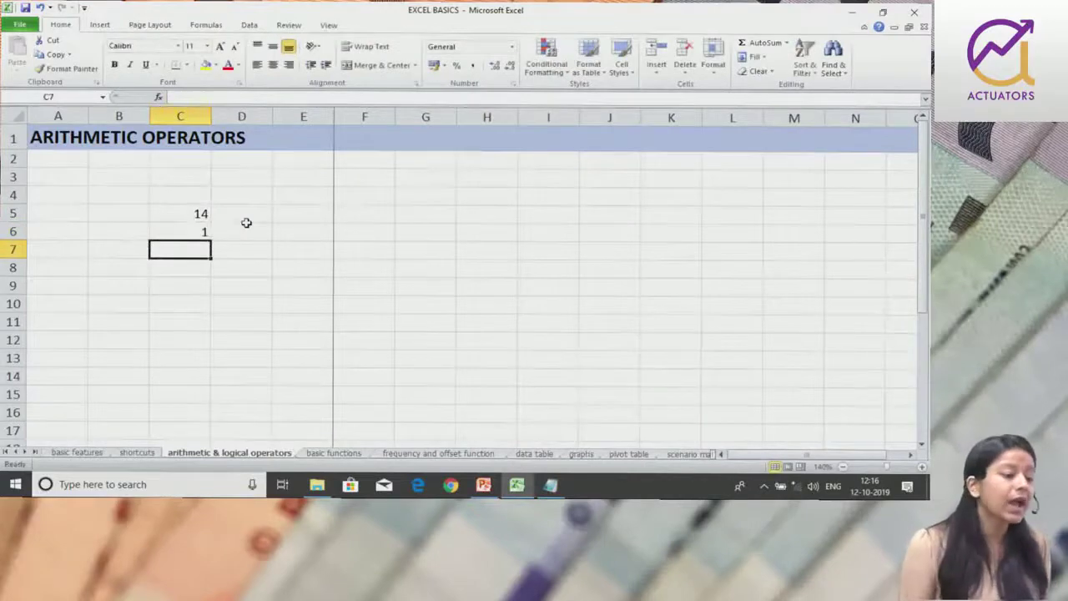
{"action": "type", "text": "="}
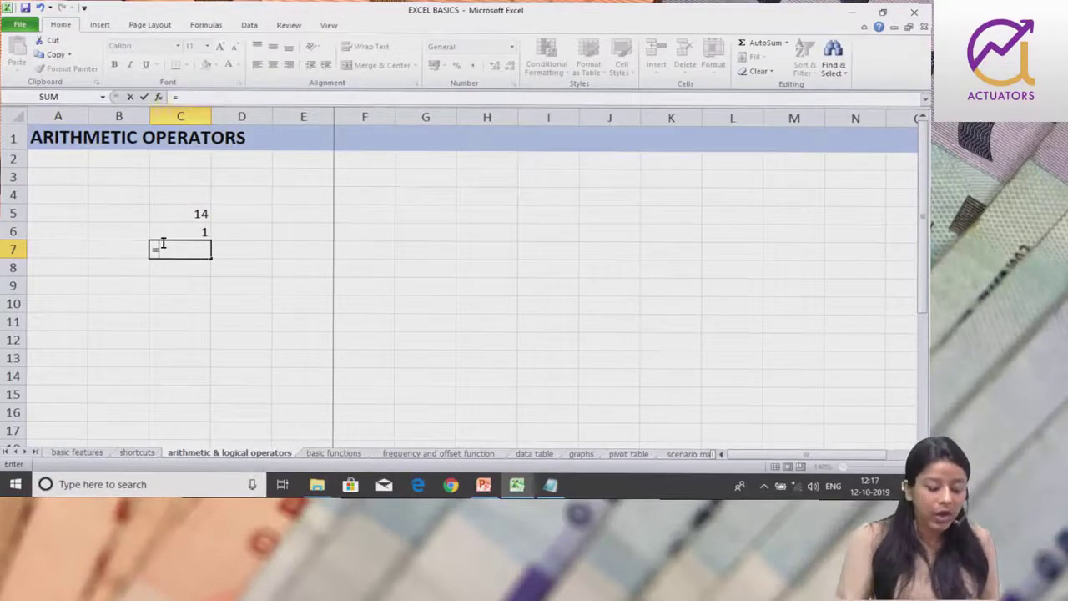
Cancel the C7 formula and enter 9+9 there as plain text.
{"action": "key", "text": "Escape"}
{"action": "type", "text": "9"}
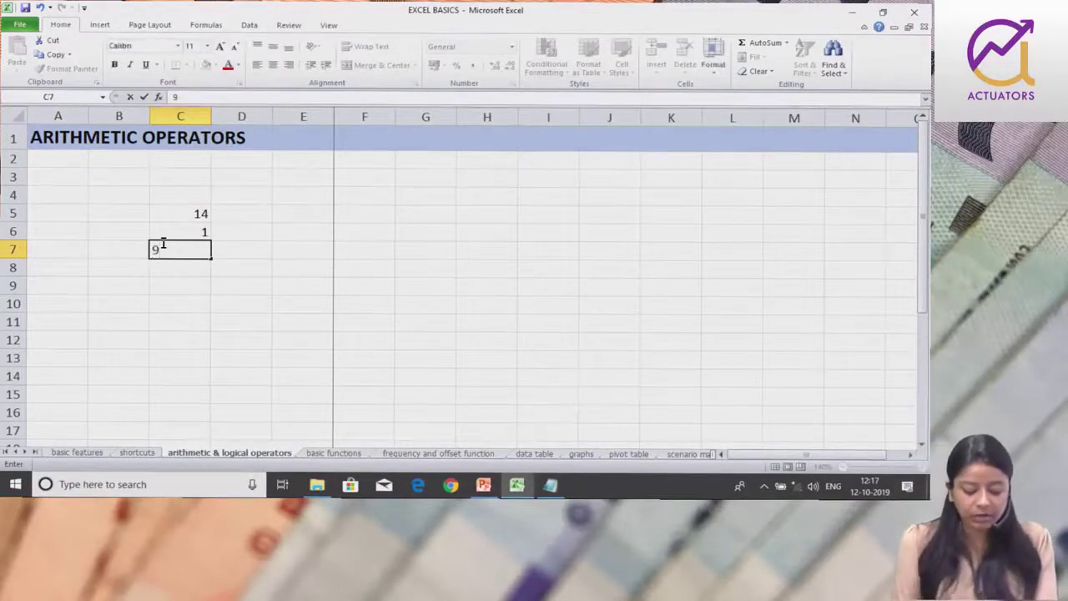
{"action": "type", "text": "+9"}
{"action": "key", "text": "Return"}
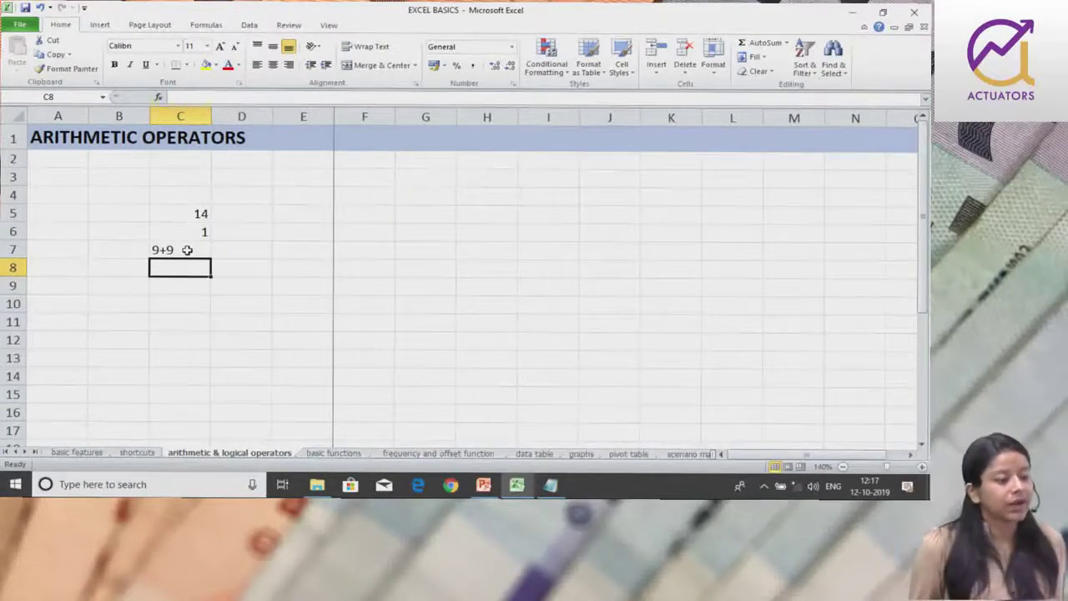
Enter =7*5 in C8 (35) and =7^5 in C9 (16807).
{"action": "type", "text": "=7*5"}
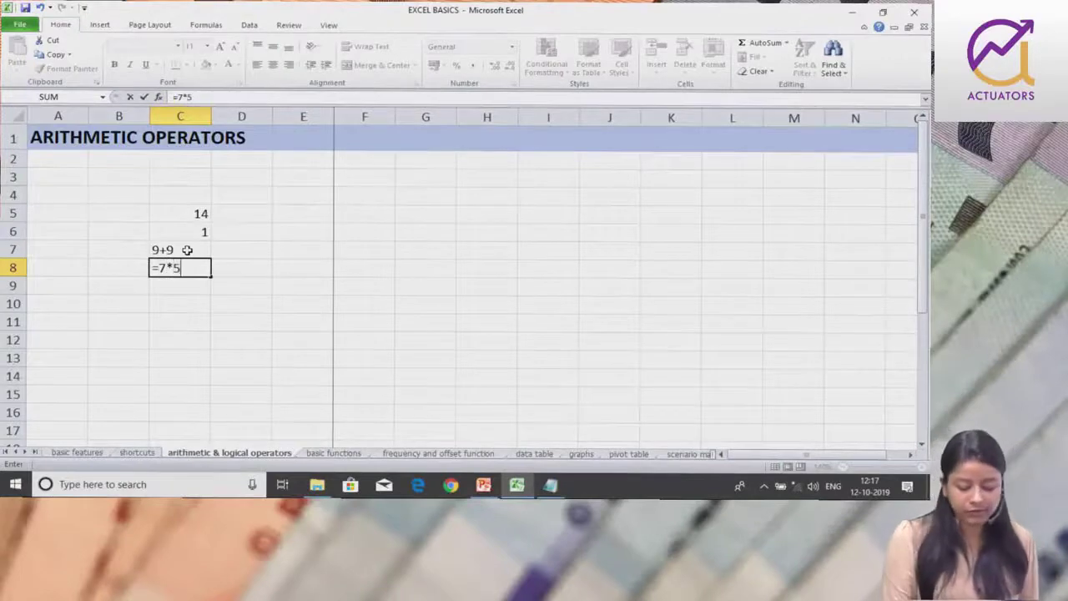
{"action": "key", "text": "Return"}
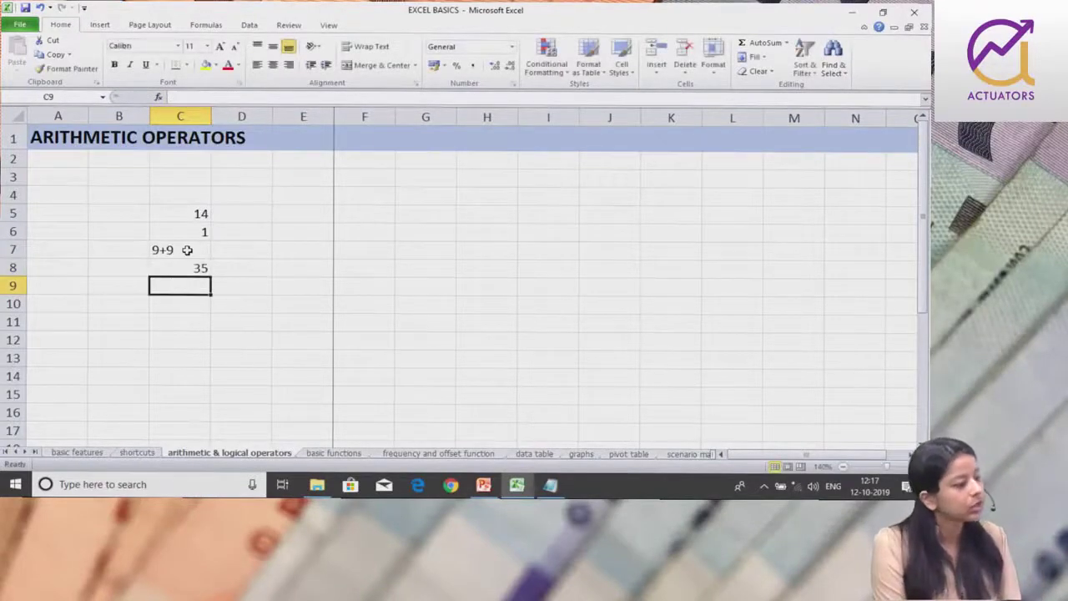
{"action": "type", "text": "=7^5"}
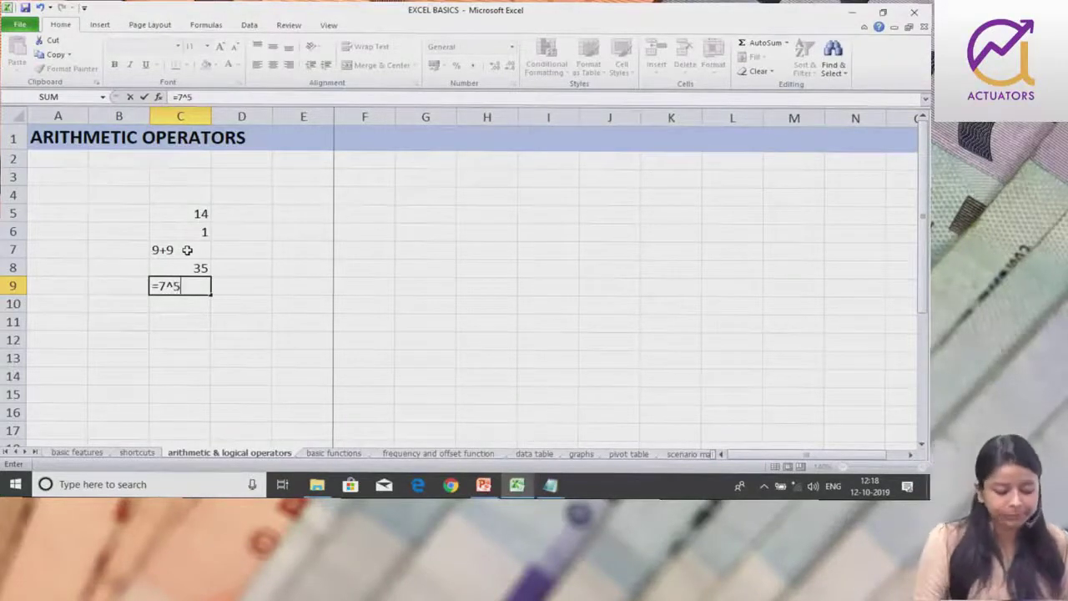
{"action": "key", "text": "Return"}
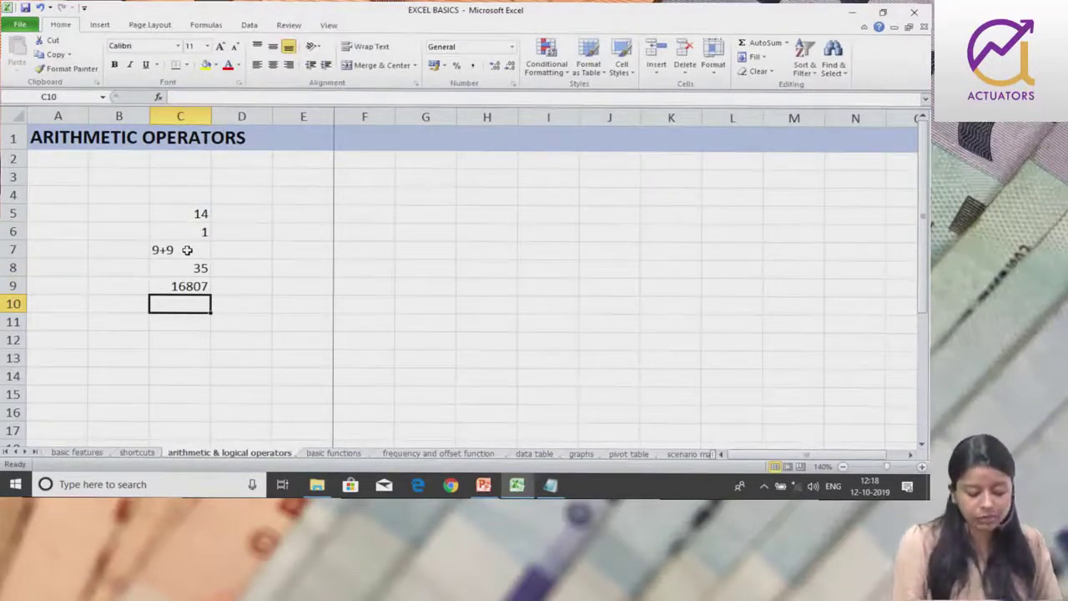
Enter the division formula =7/1 in C10, showing 7.
{"action": "type", "text": "=7/"}
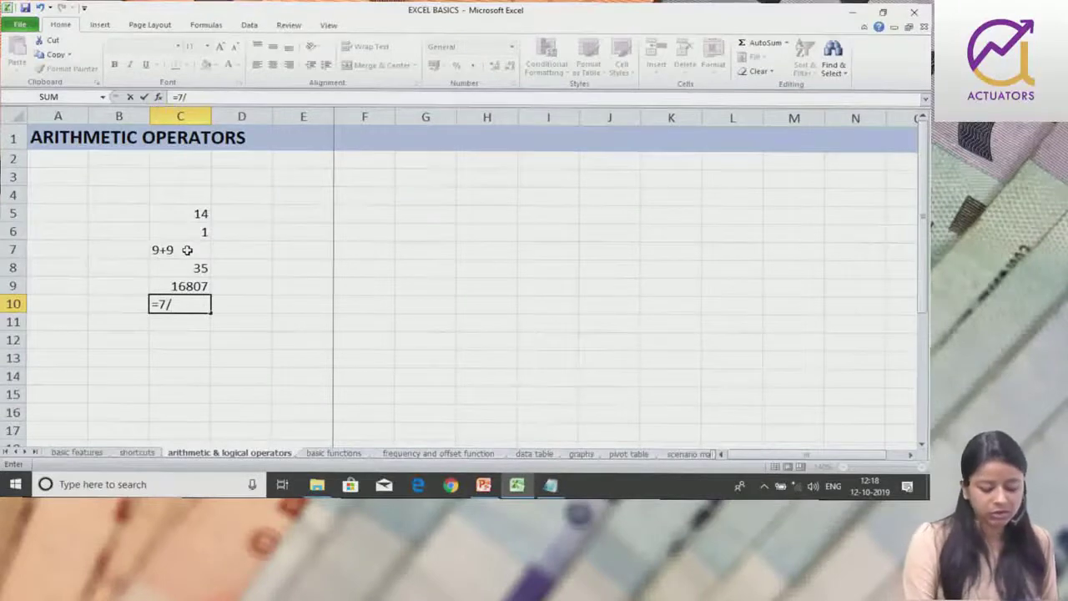
{"action": "type", "text": "1"}
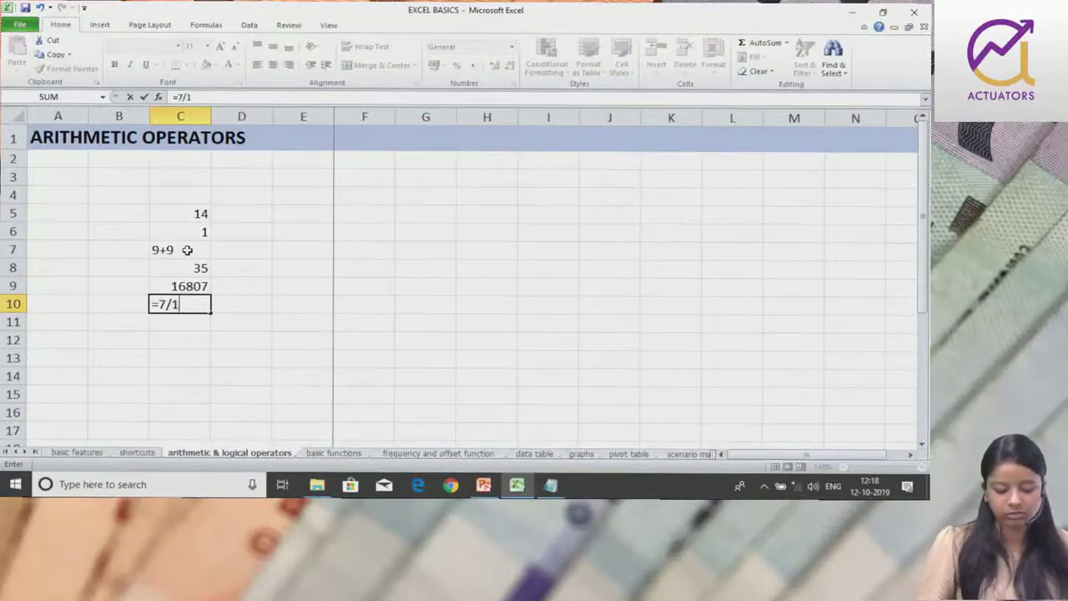
{"action": "key", "text": "Return"}
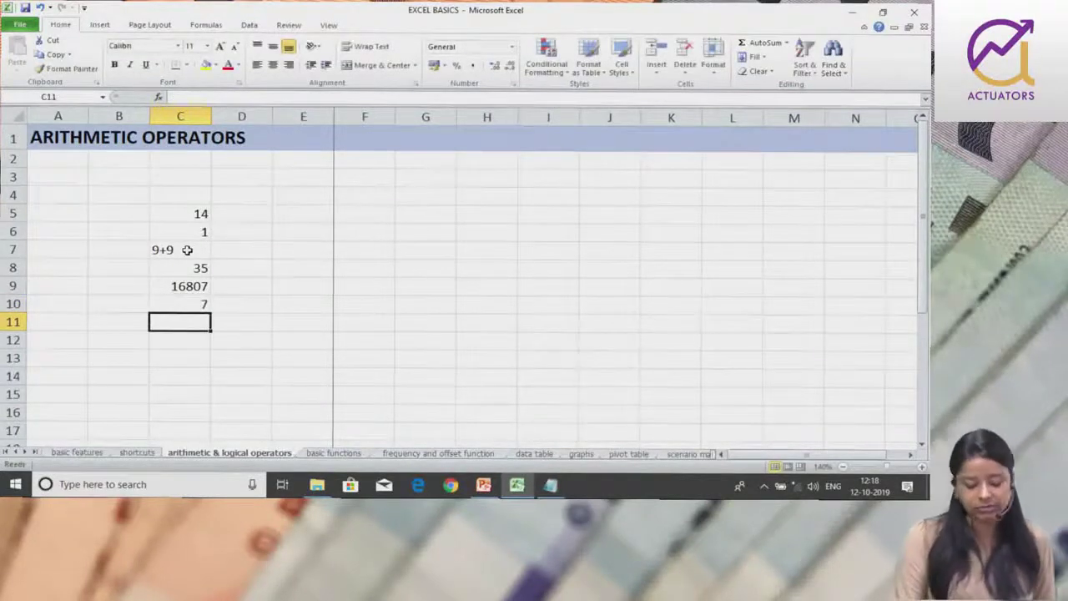
Recheck C10's formula without changing it, then return to the PowerPoint operators slide.
{"action": "key", "text": "Up"}
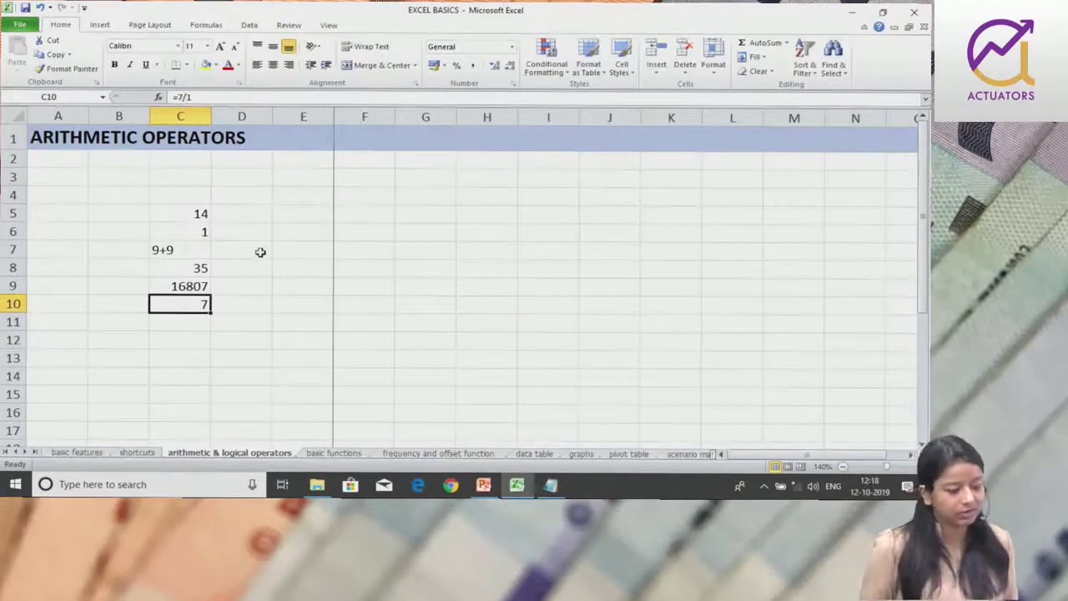
{"action": "double_click", "coordinate": [174, 93]}
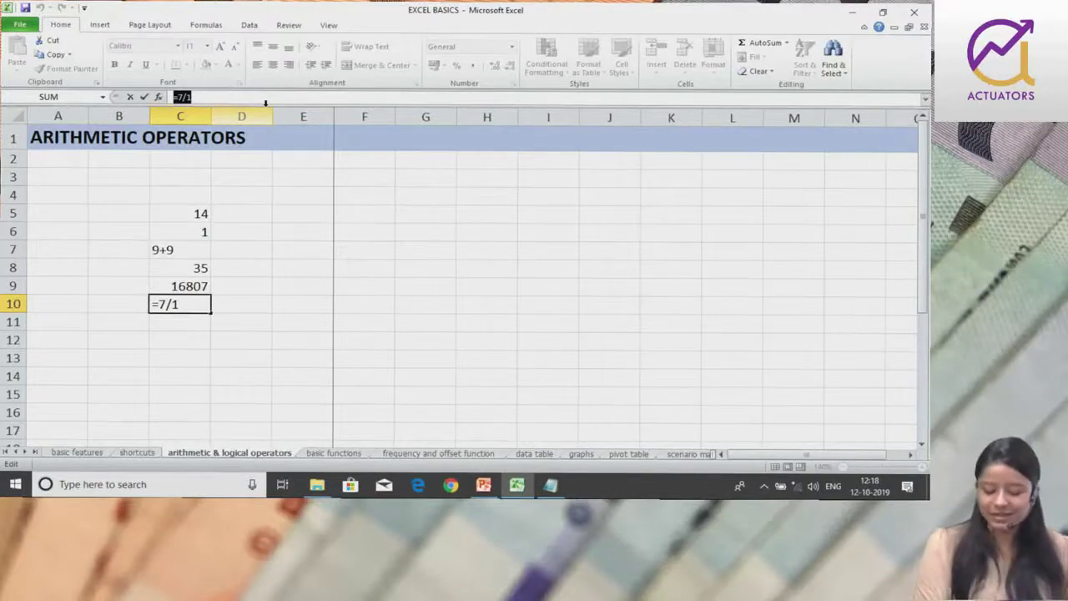
{"action": "key", "text": "Return"}
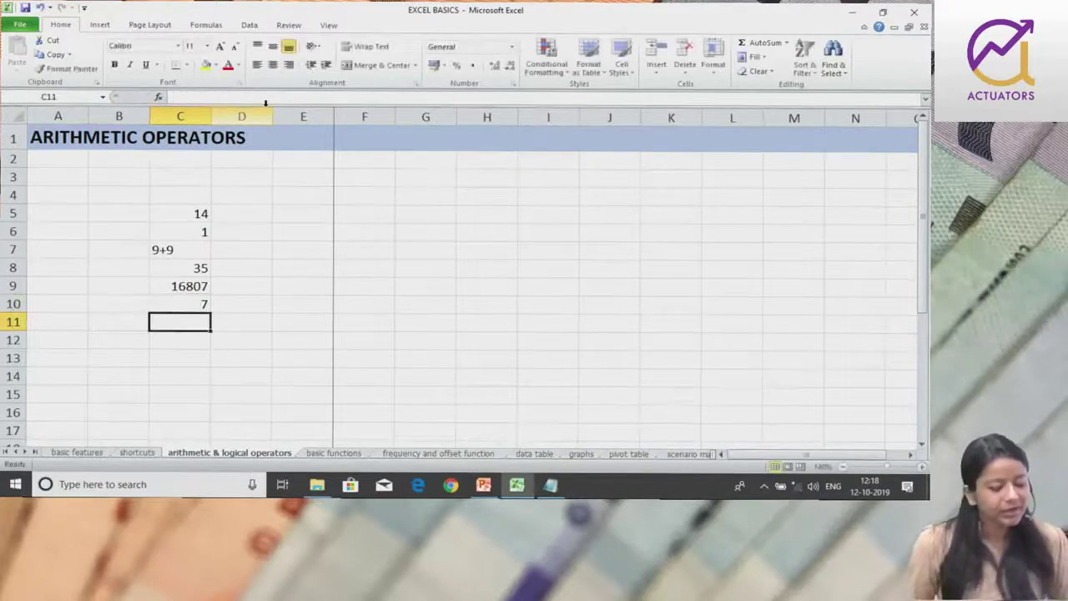
{"action": "left_click", "coordinate": [494, 493]}
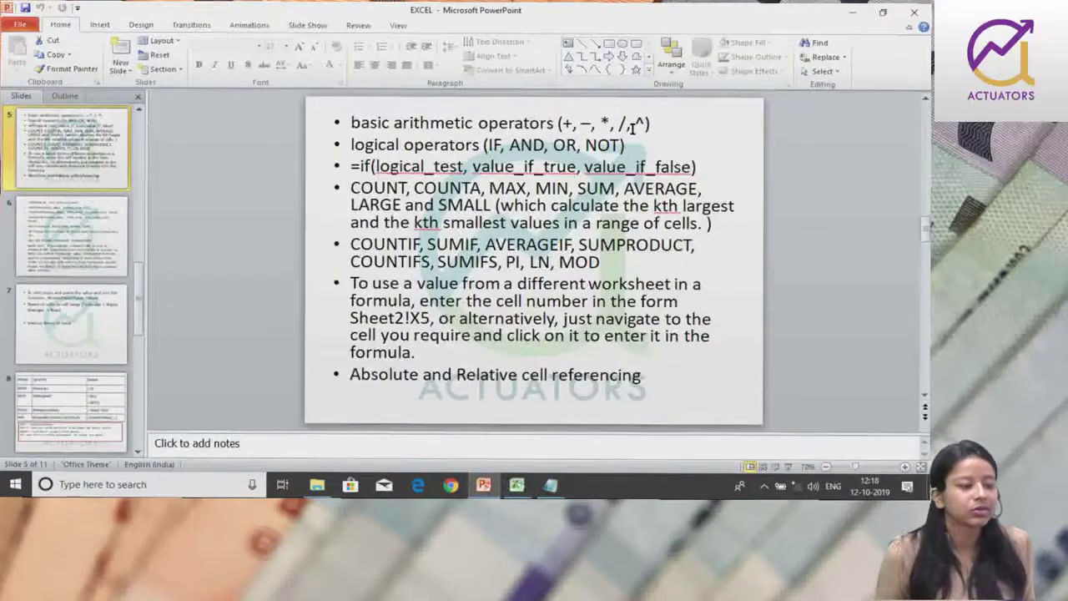
{"action": "left_click", "coordinate": [654, 147]}
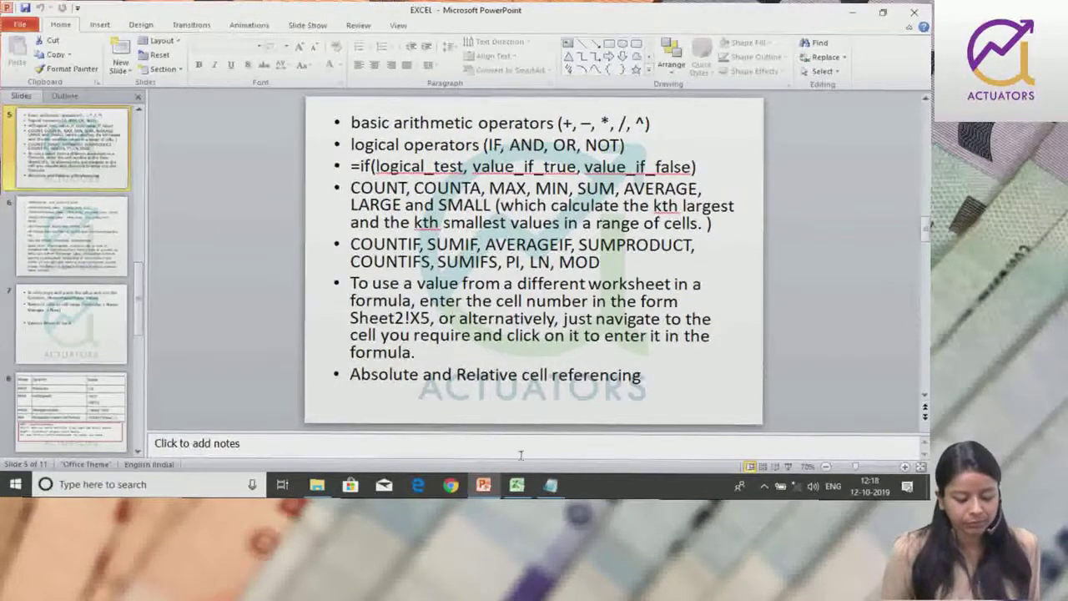
{"action": "left_click", "coordinate": [517, 484]}
{"action": "left_click_drag", "start_coordinate": [172, 212], "coordinate": [168, 368]}
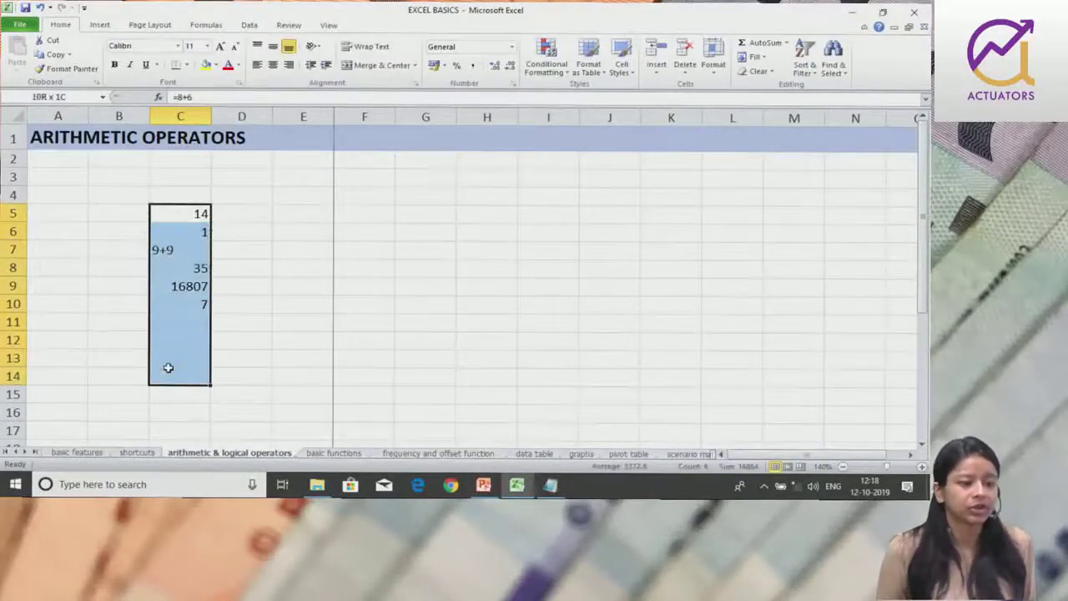
After checking the C10 and C5 formulas, enter 8 in G4 and 6 in G5.
{"action": "left_click", "coordinate": [194, 302]}
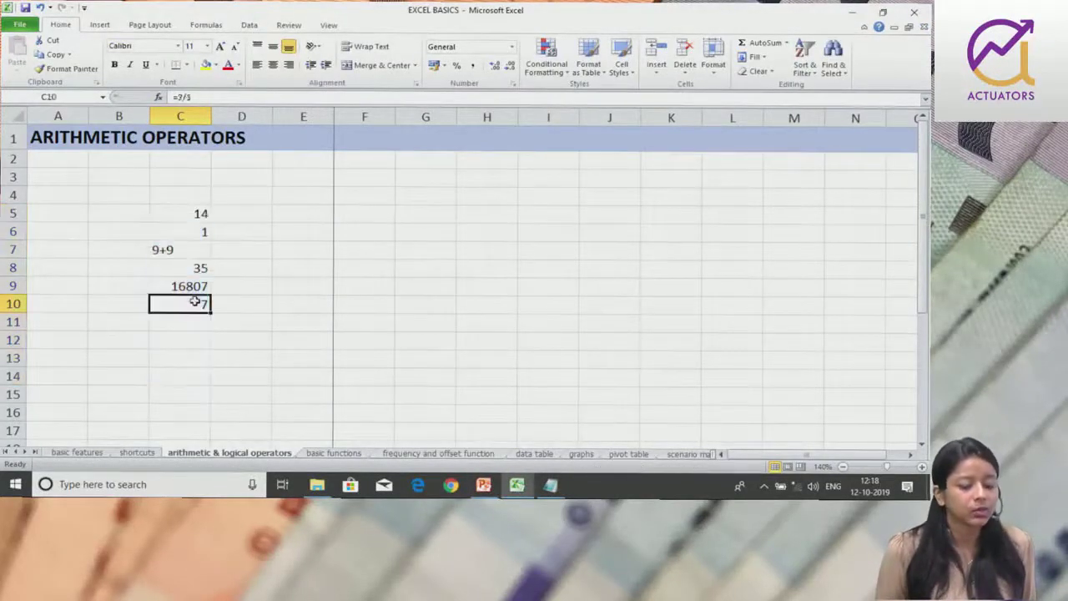
{"action": "left_click", "coordinate": [206, 216]}
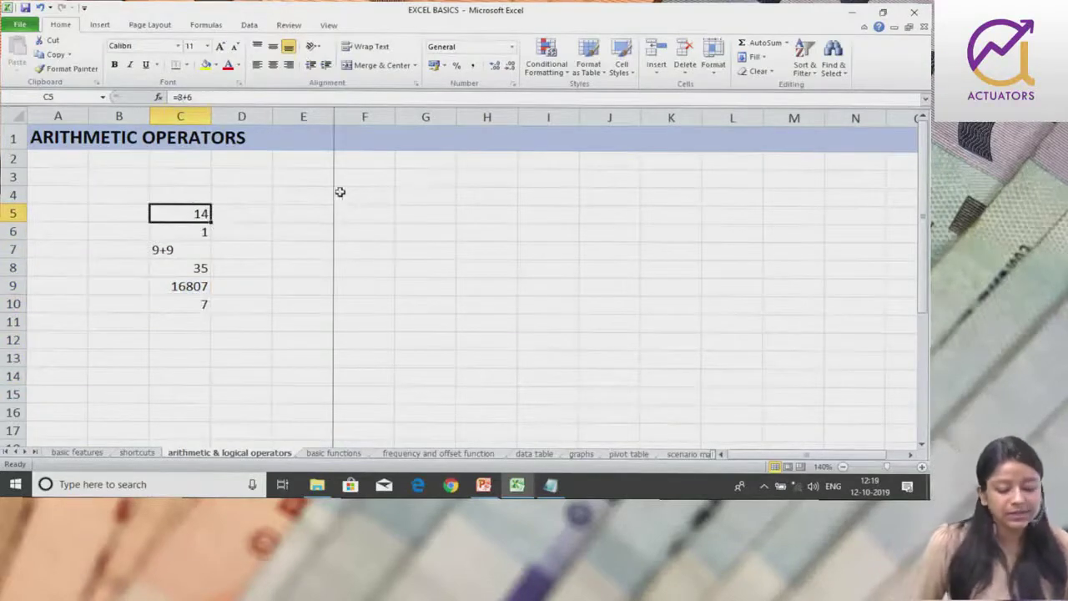
{"action": "left_click", "coordinate": [451, 198]}
{"action": "type", "text": "8"}
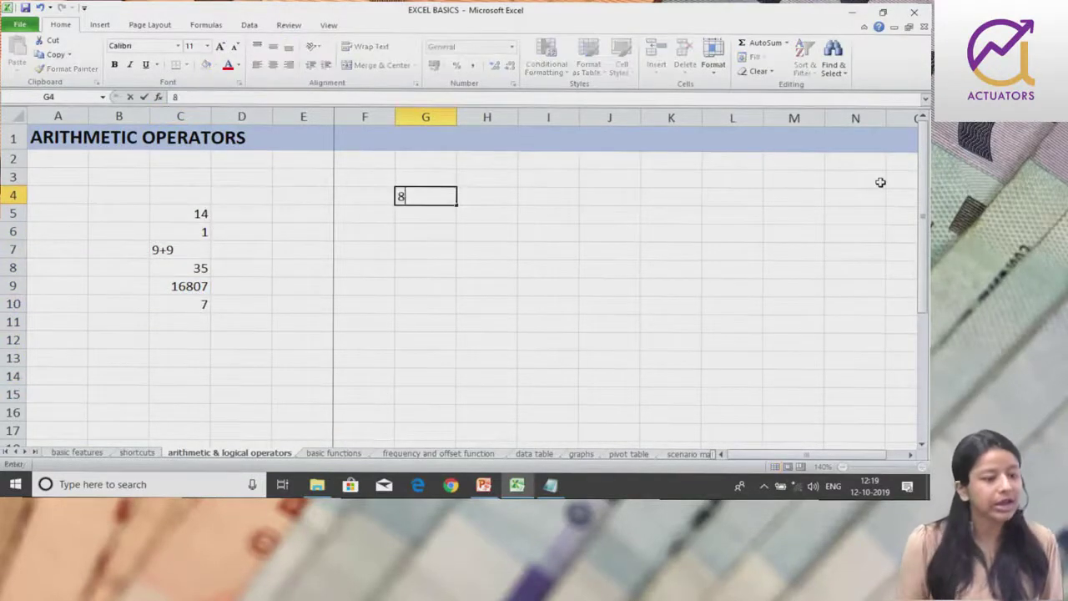
{"action": "key", "text": "Return"}
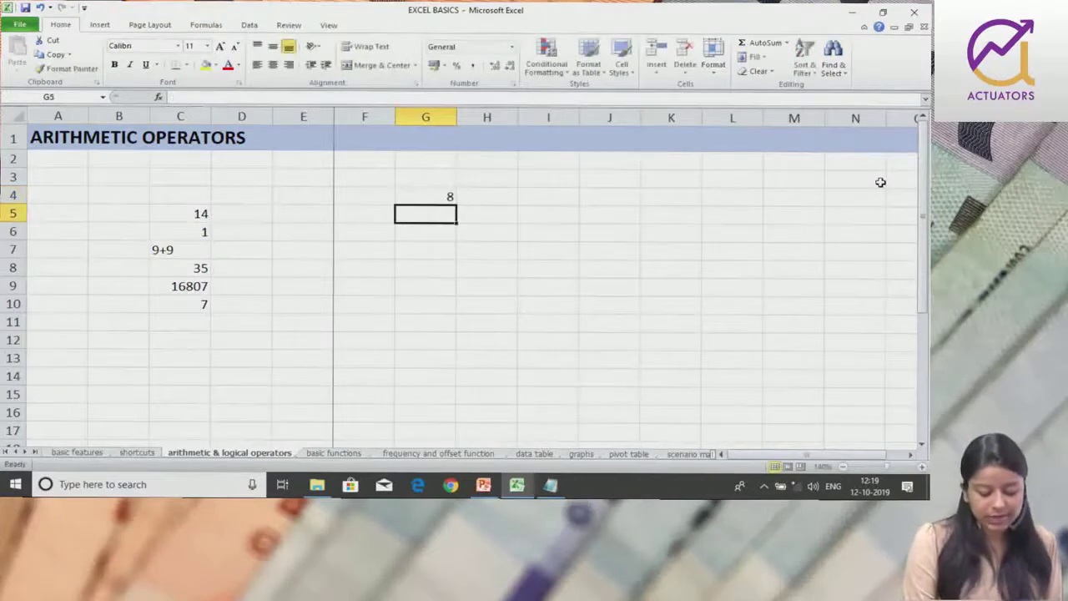
{"action": "type", "text": "6"}
{"action": "key", "text": "Return"}
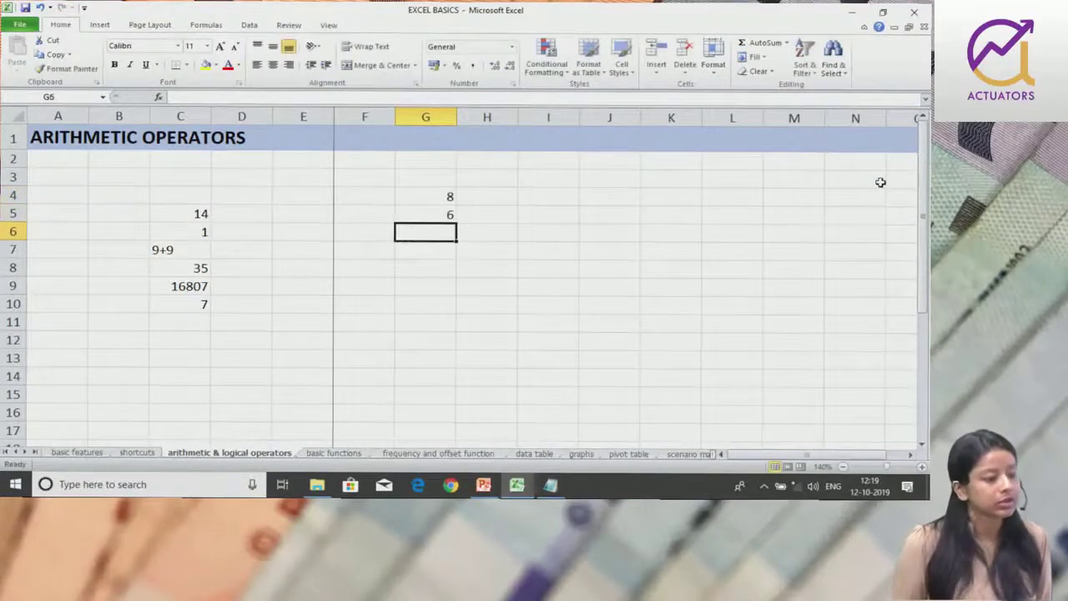
Build G6 as =G4+G5 by pointing at the cells, giving 14.
{"action": "type", "text": "="}
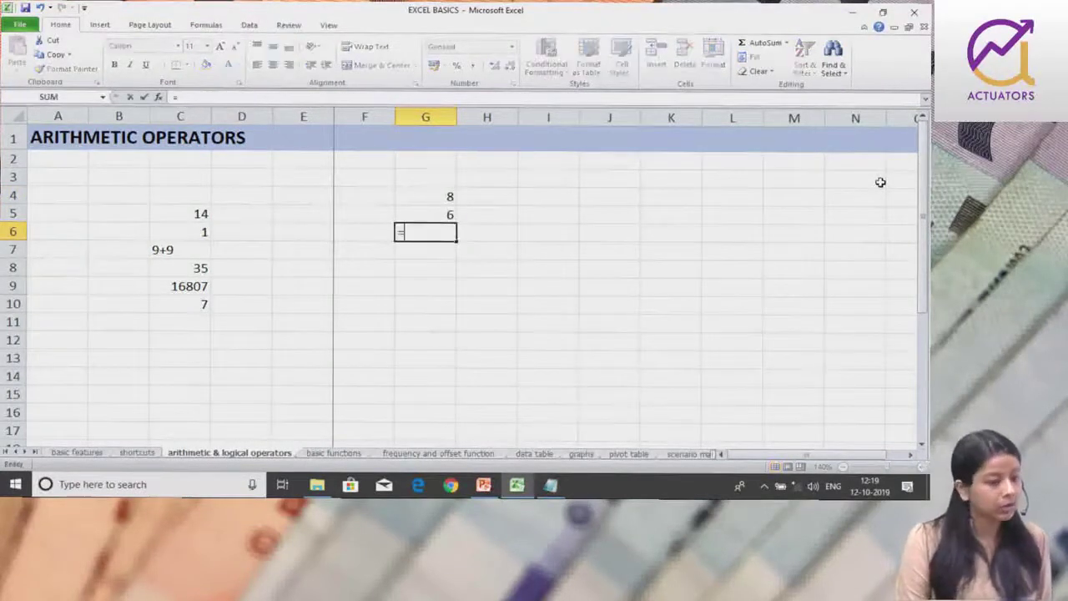
{"action": "left_click", "coordinate": [440, 194]}
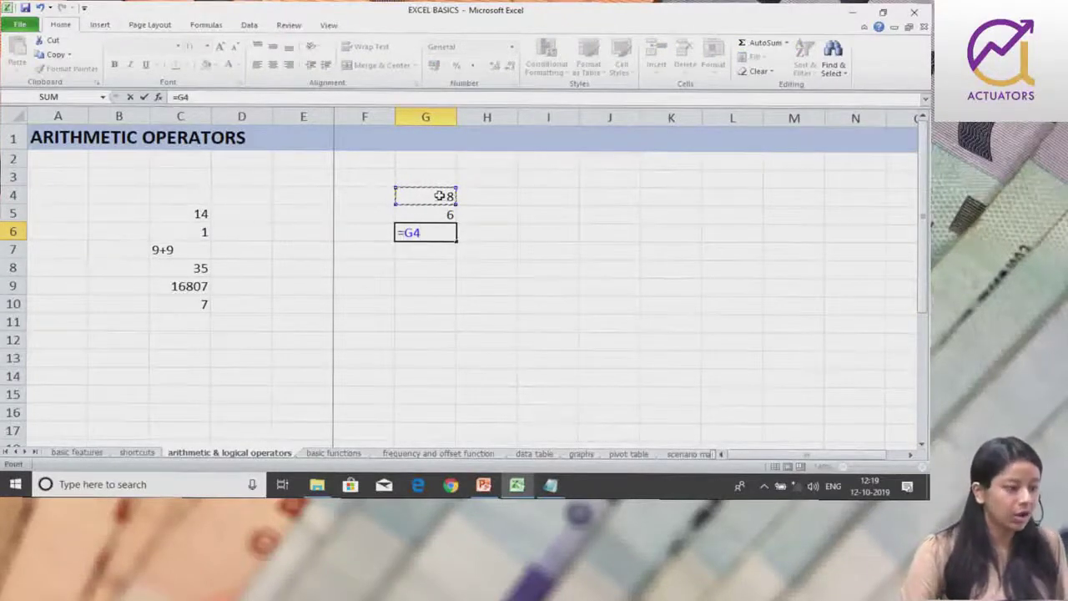
{"action": "type", "text": "+"}
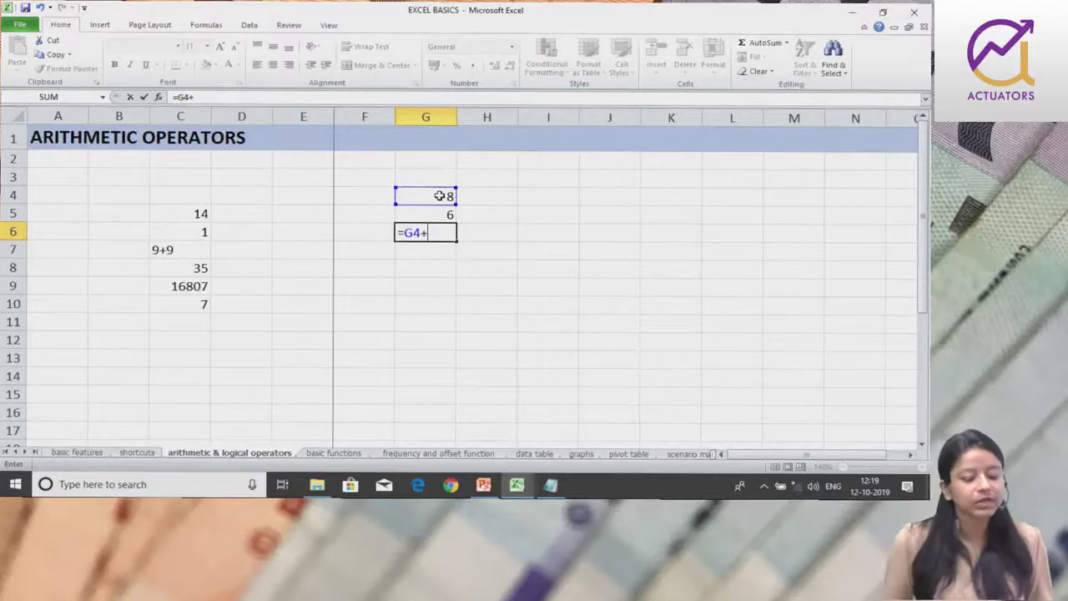
{"action": "left_click", "coordinate": [431, 214]}
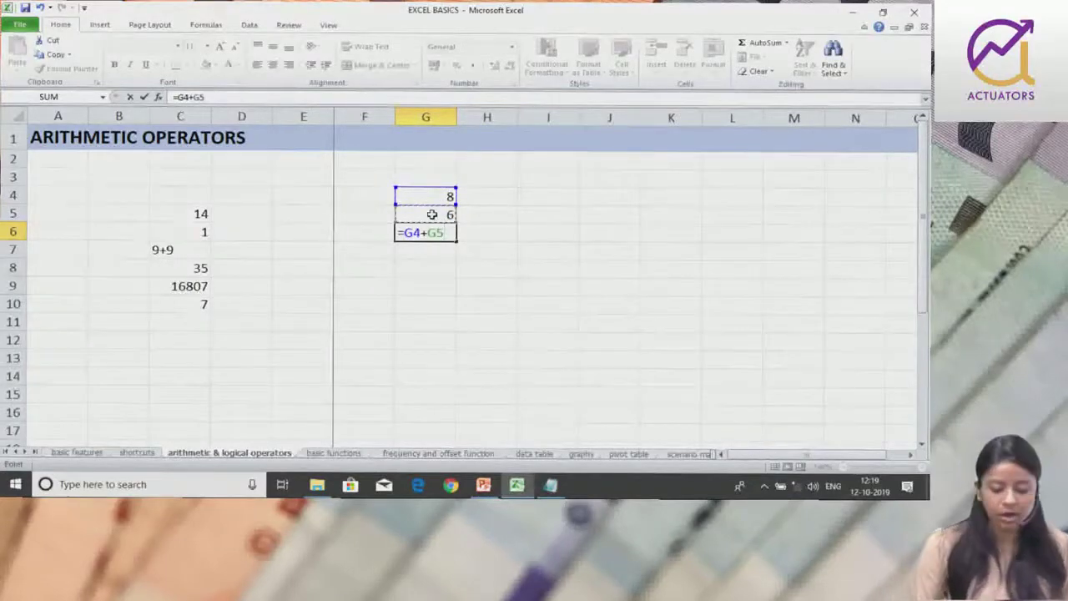
{"action": "key", "text": "Return"}
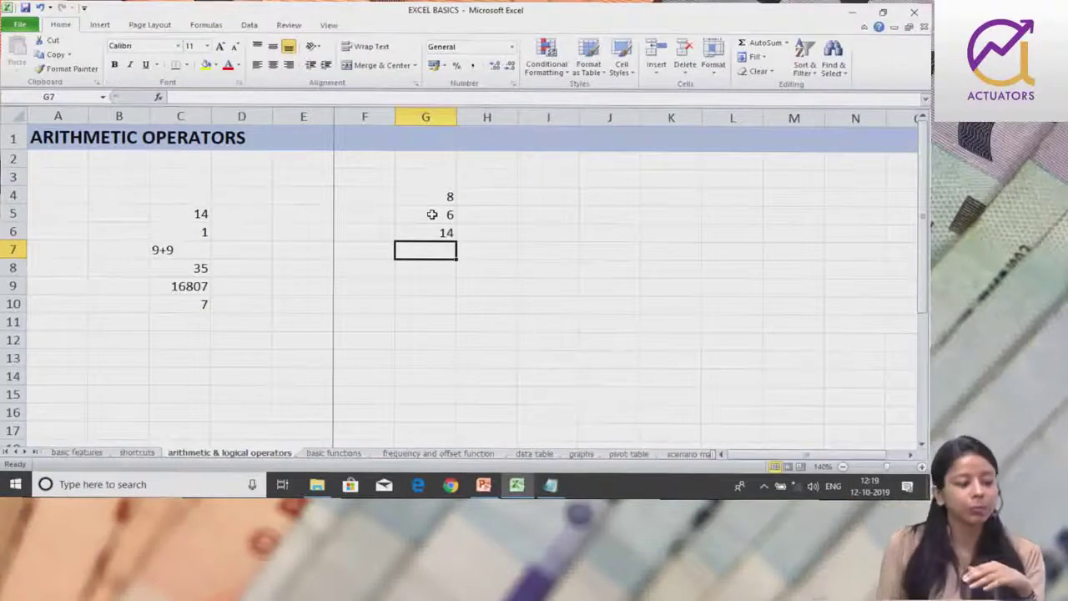
{"action": "left_click", "coordinate": [431, 232]}
{"action": "double_click", "coordinate": [433, 232]}
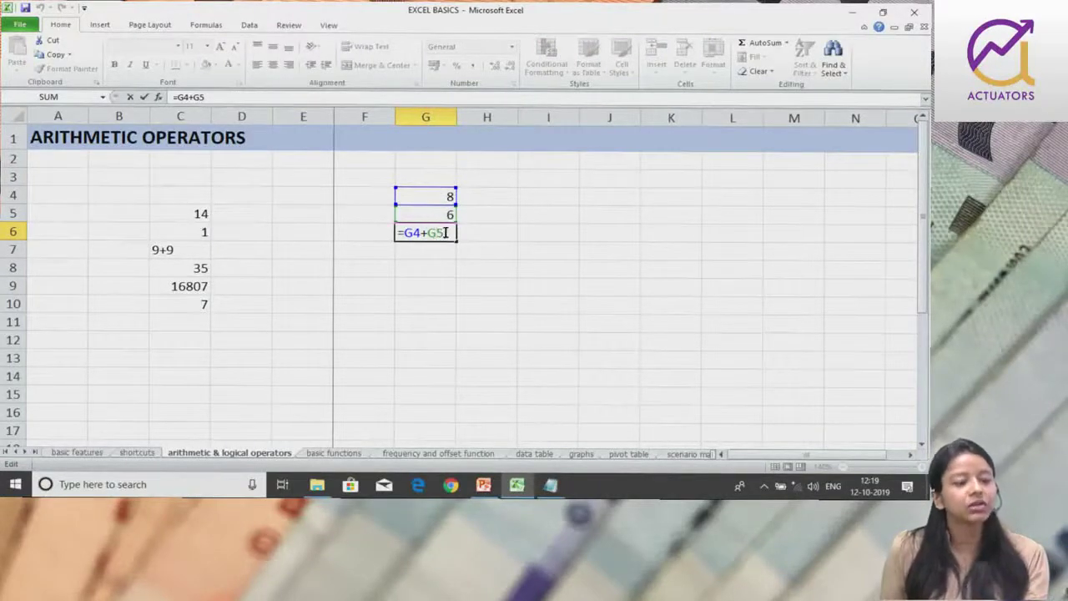
{"action": "key", "text": "Return"}
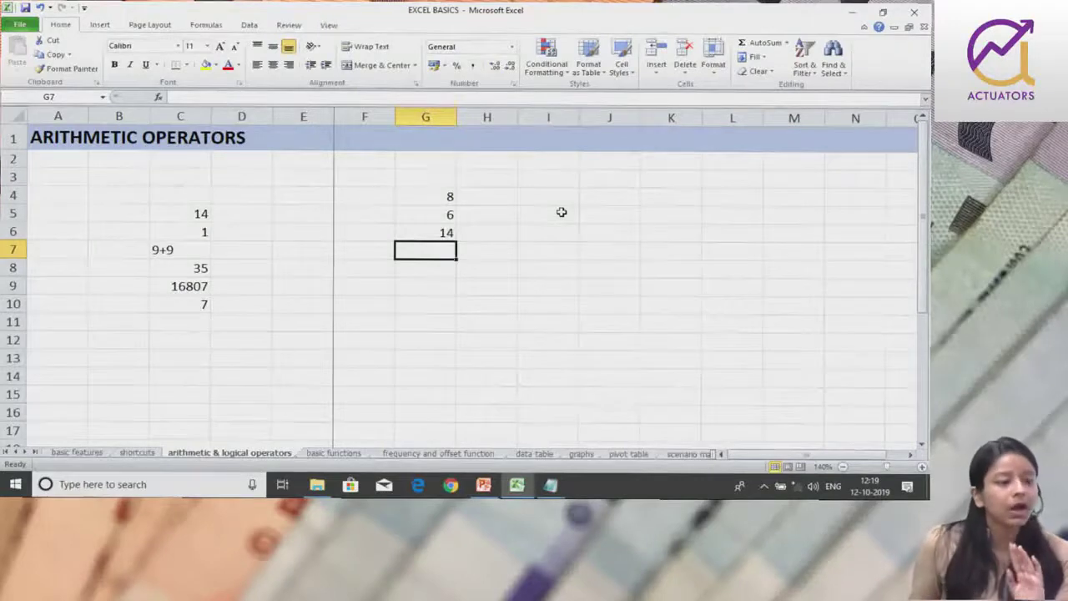
{"action": "left_click", "coordinate": [439, 233]}
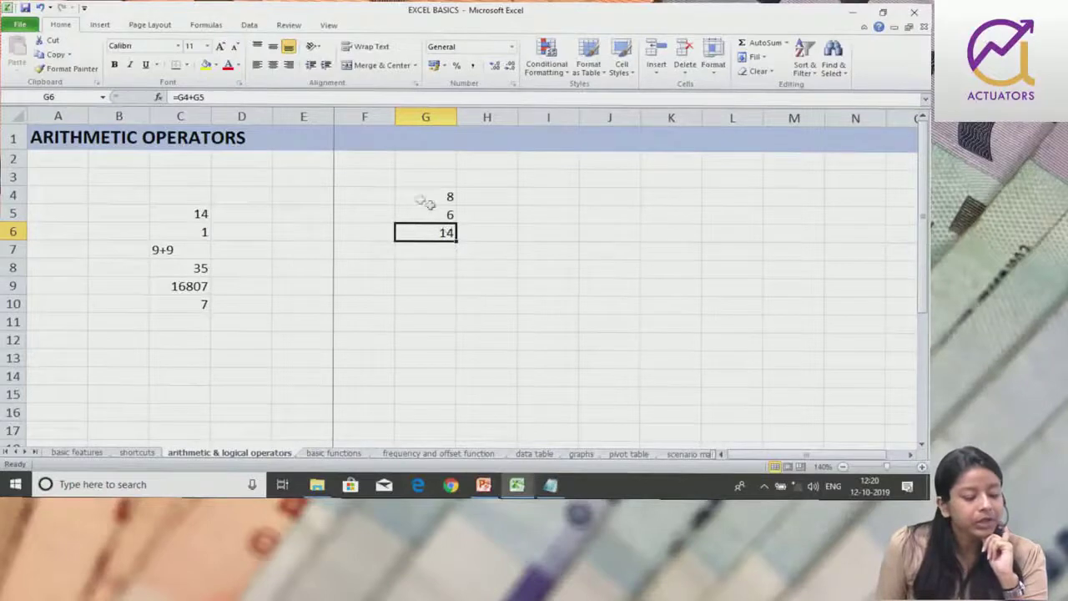
{"action": "double_click", "coordinate": [425, 234]}
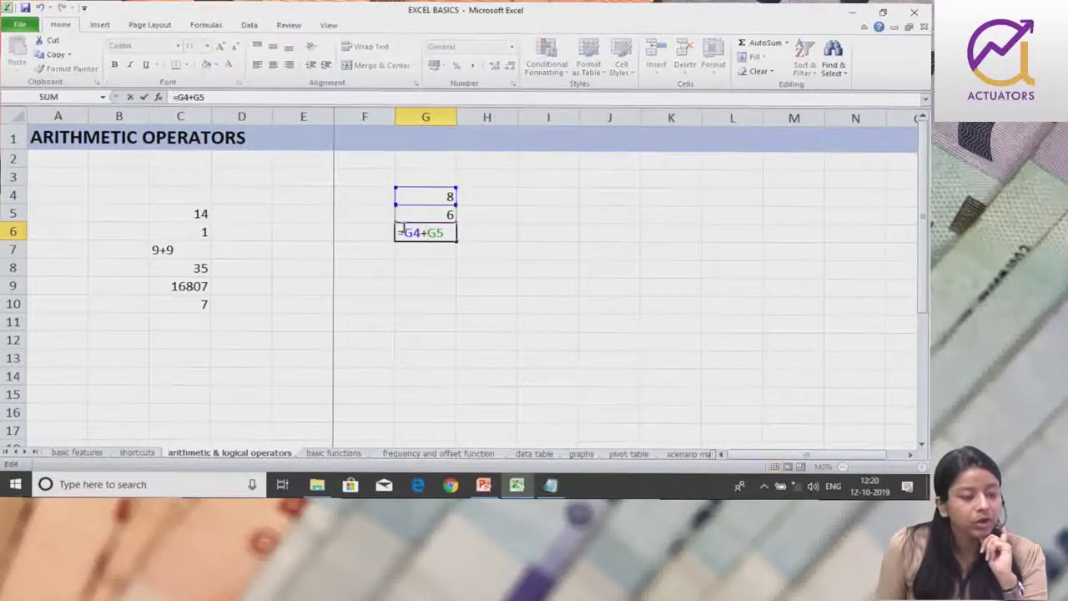
{"action": "left_click", "coordinate": [480, 236]}
{"action": "key", "text": "BackSpace"}
{"action": "key", "text": "BackSpace"}
{"action": "key", "text": "Return"}
{"action": "left_click", "coordinate": [412, 232]}
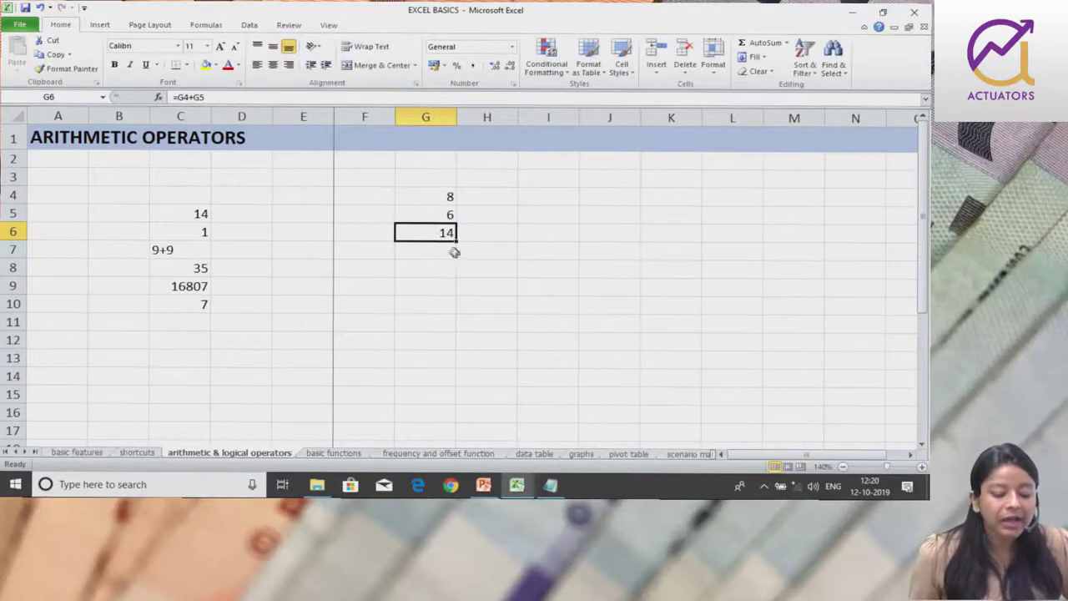
Fill G6's formula down into G7 and review G6's =G4+G5 references.
{"action": "left_click_drag", "start_coordinate": [456, 241], "coordinate": [458, 259]}
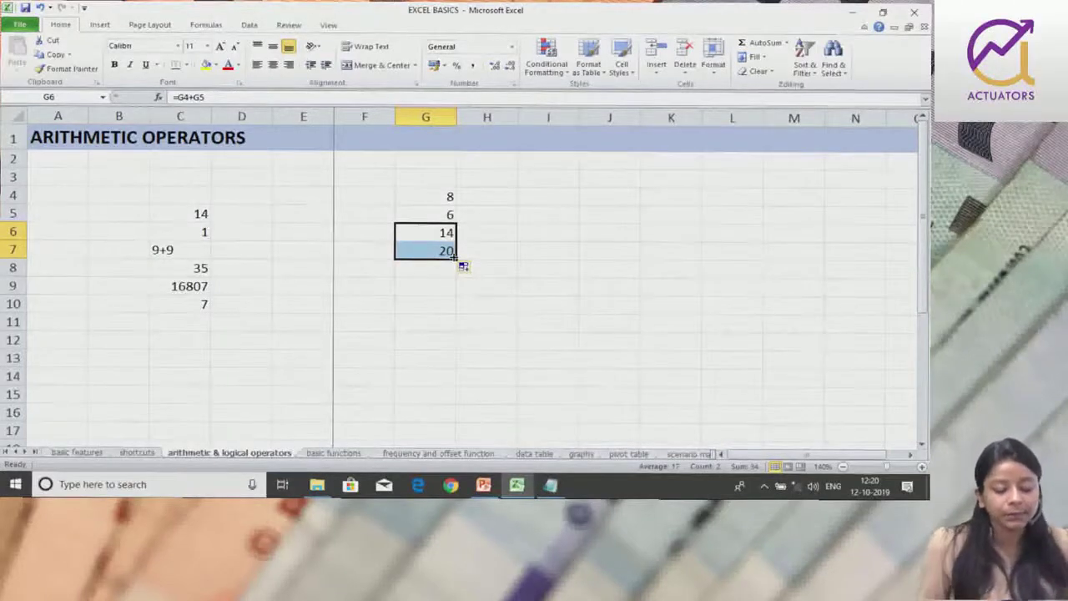
{"action": "left_click", "coordinate": [448, 248]}
{"action": "left_click", "coordinate": [448, 234]}
{"action": "double_click", "coordinate": [448, 233]}
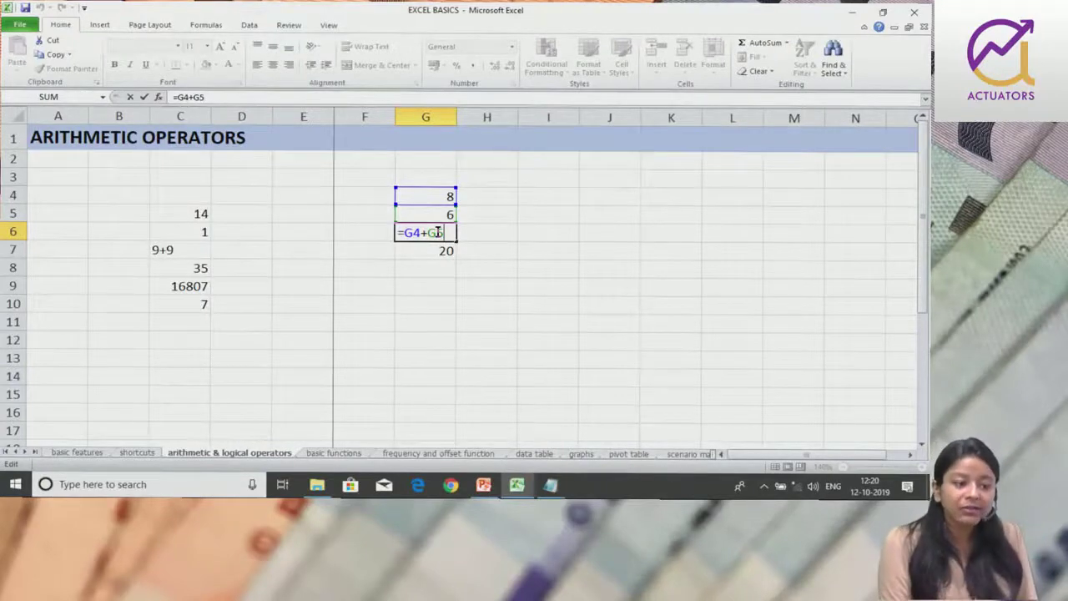
{"action": "key", "text": "Return"}
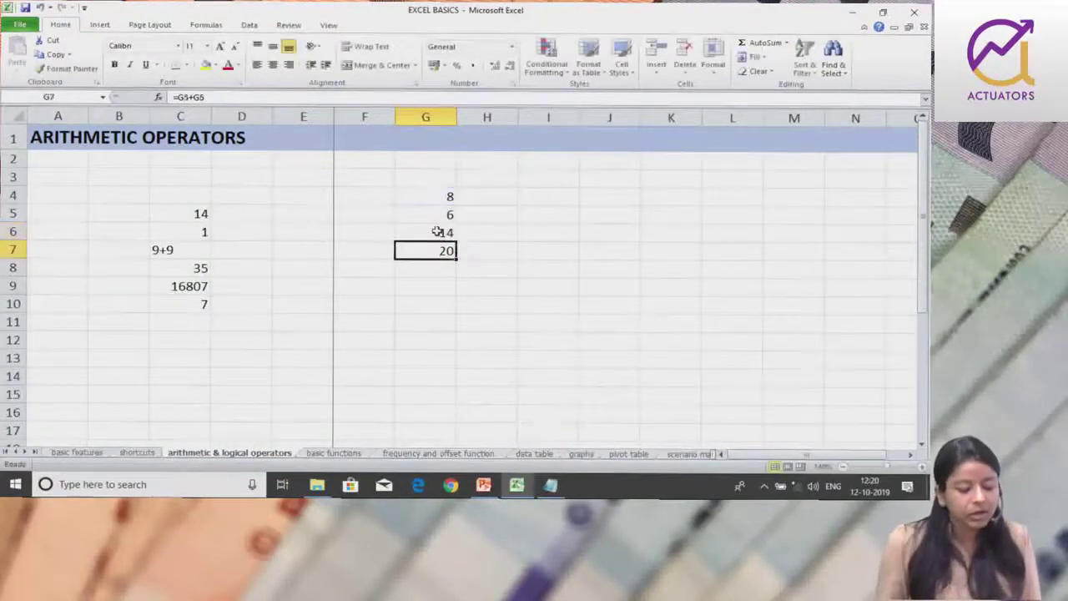
Inspect G7's shifted =G5+G6 formula, then fill it down through G10.
{"action": "double_click", "coordinate": [409, 249]}
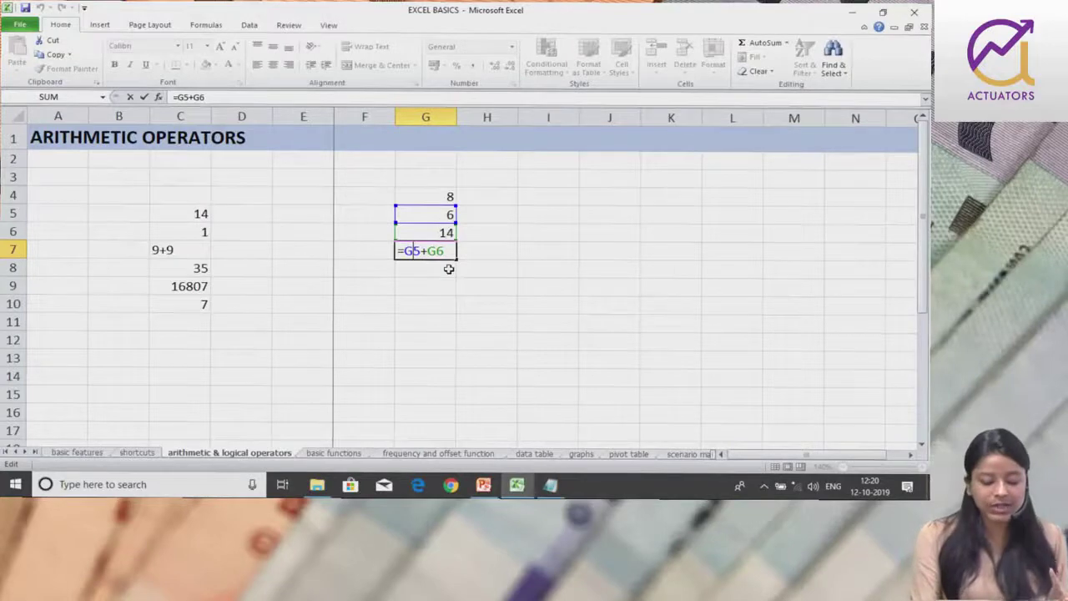
{"action": "key", "text": "Return"}
{"action": "left_click", "coordinate": [448, 251]}
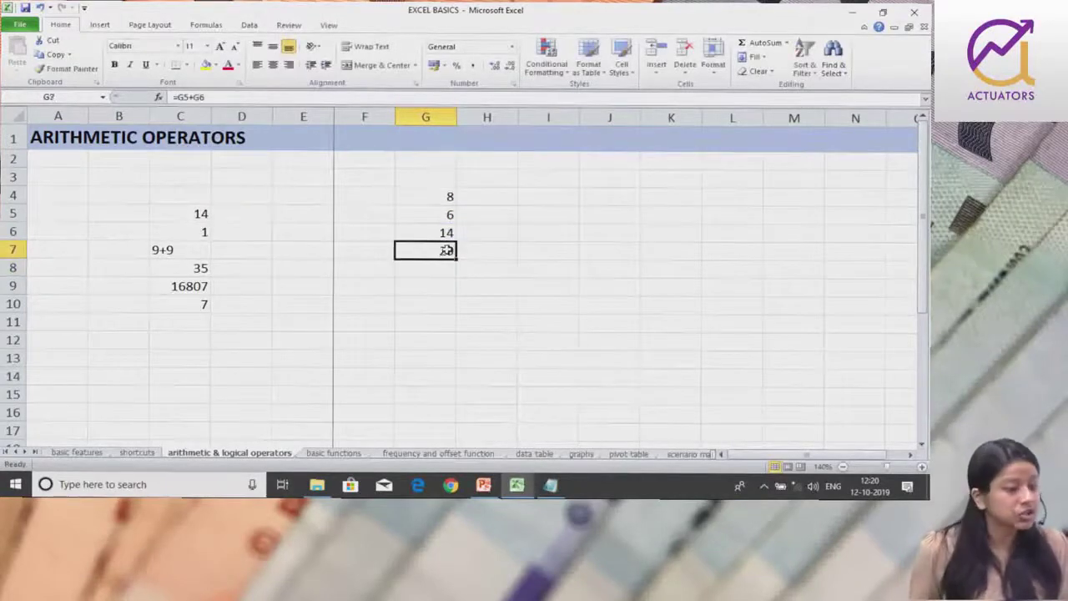
{"action": "left_click_drag", "start_coordinate": [457, 258], "coordinate": [462, 320]}
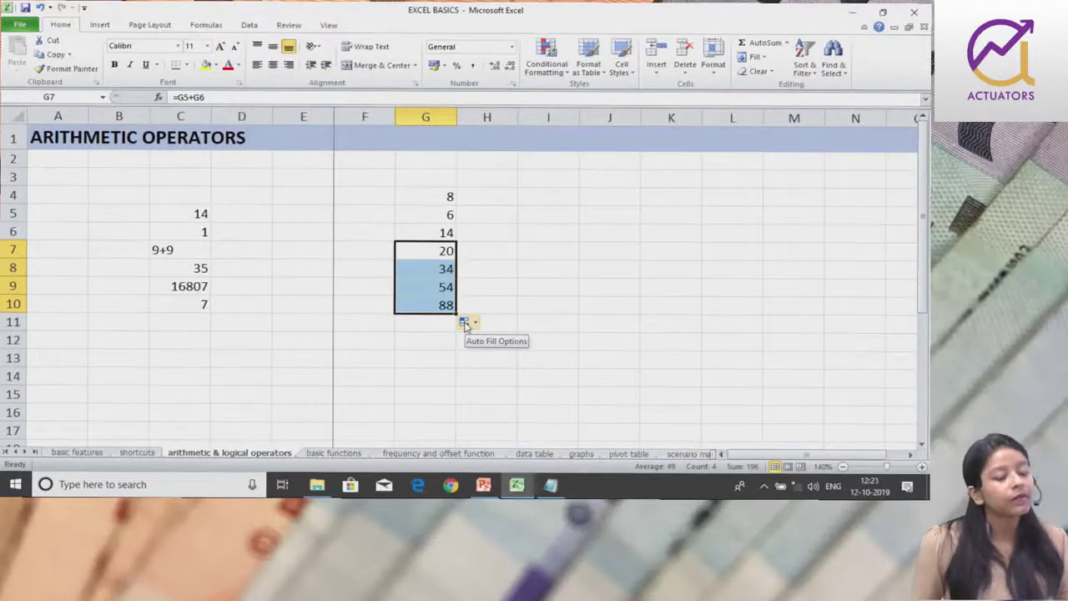
Inspect G8's shifted =G6+G7 formula, then fill G7's formula right into H7.
{"action": "left_click", "coordinate": [434, 263]}
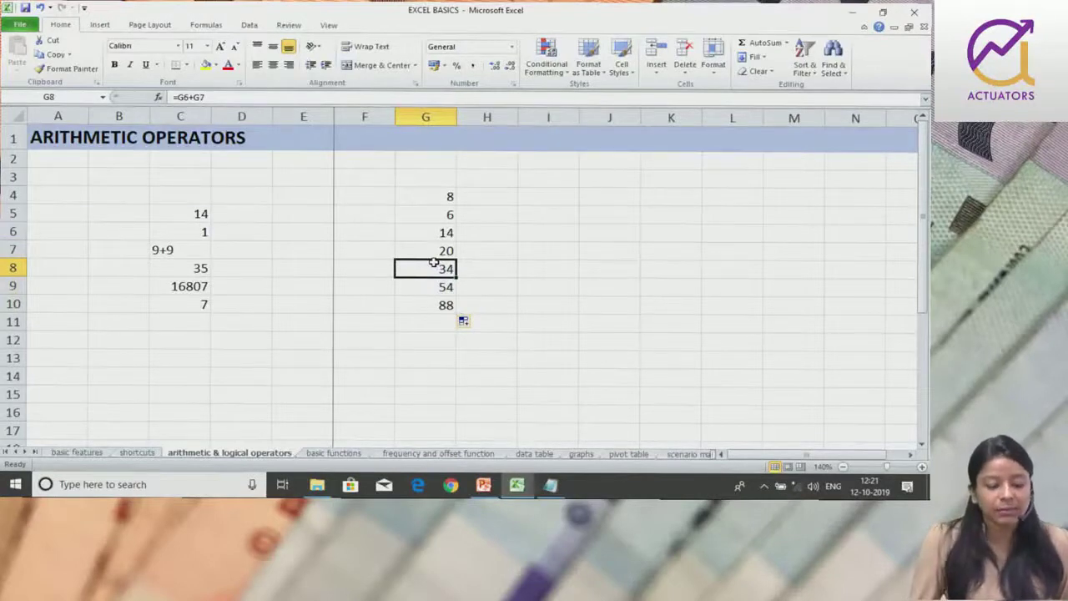
{"action": "double_click", "coordinate": [434, 264]}
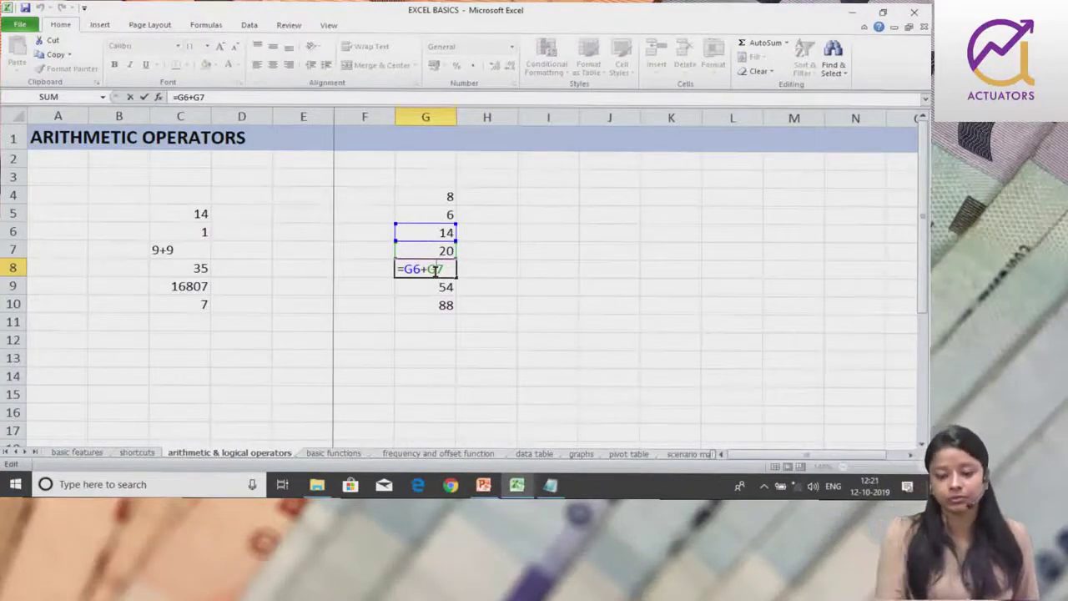
{"action": "left_click_drag", "start_coordinate": [413, 269], "coordinate": [442, 269]}
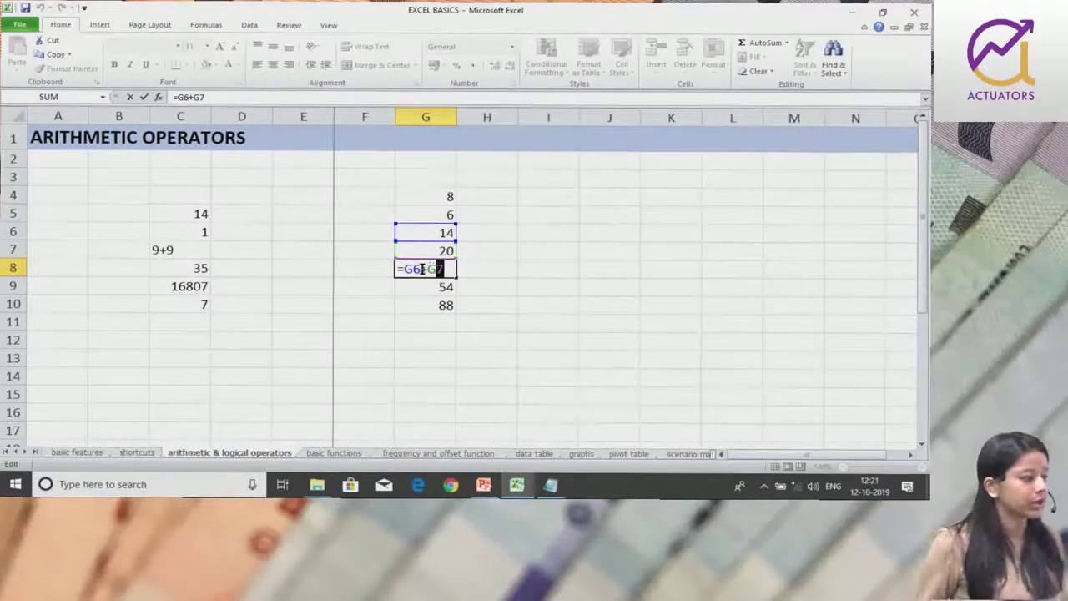
{"action": "key", "text": "Return"}
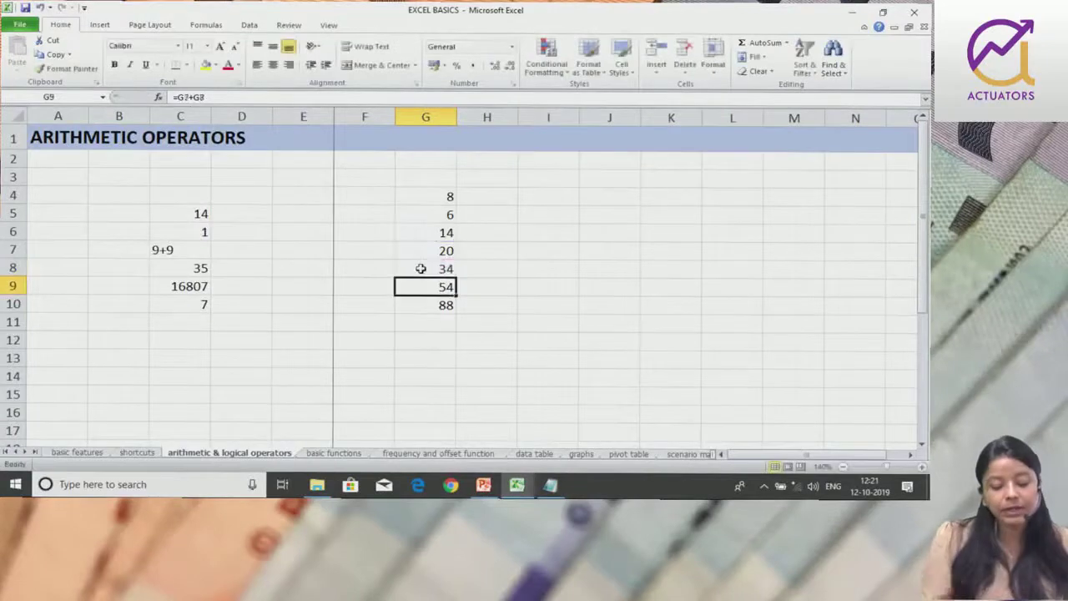
{"action": "left_click", "coordinate": [447, 250]}
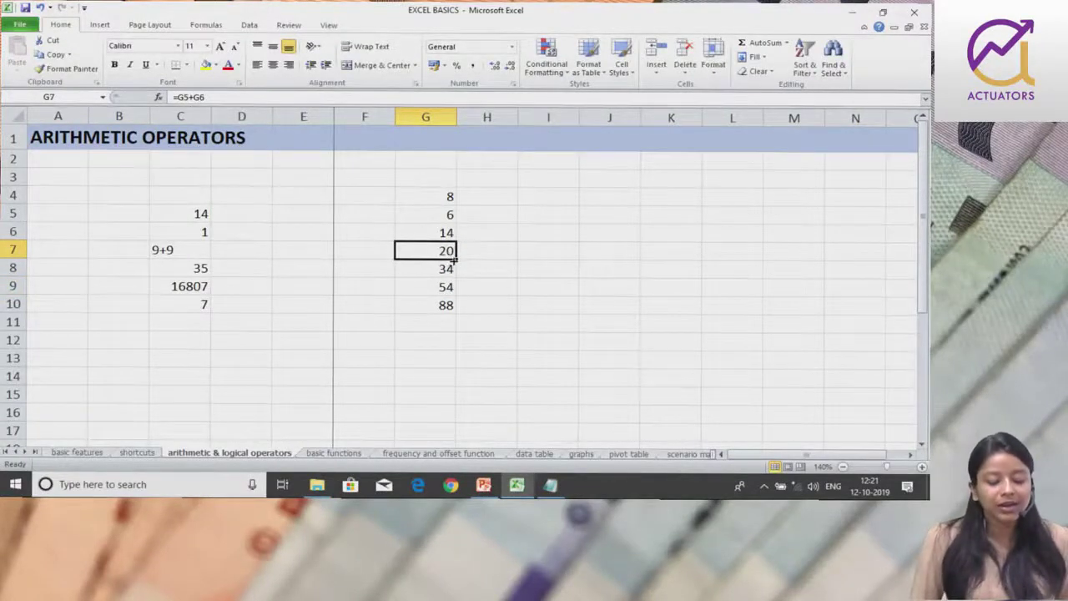
{"action": "left_click_drag", "start_coordinate": [455, 260], "coordinate": [492, 262]}
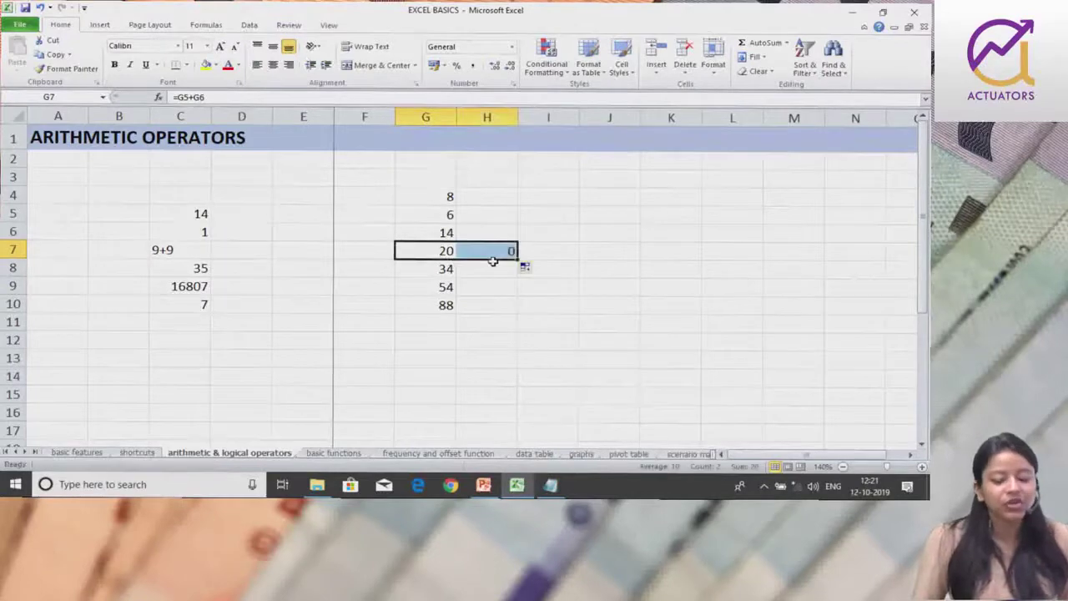
Compare G7's =G5+G6 formula with H7's shifted =H5+H6 formula.
{"action": "left_click", "coordinate": [494, 256]}
{"action": "left_click", "coordinate": [419, 252]}
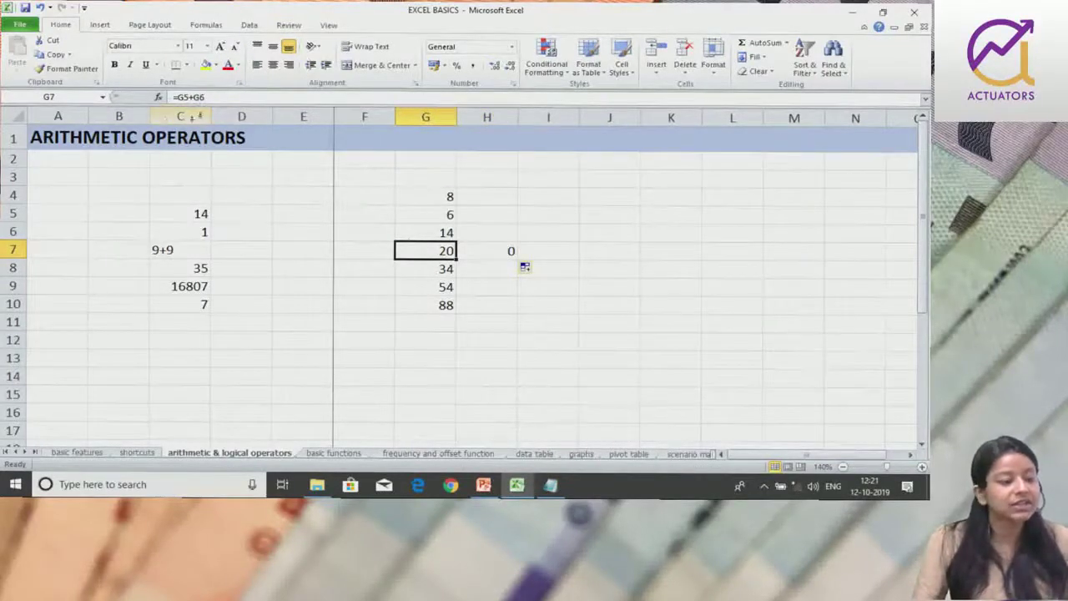
{"action": "left_click", "coordinate": [489, 252]}
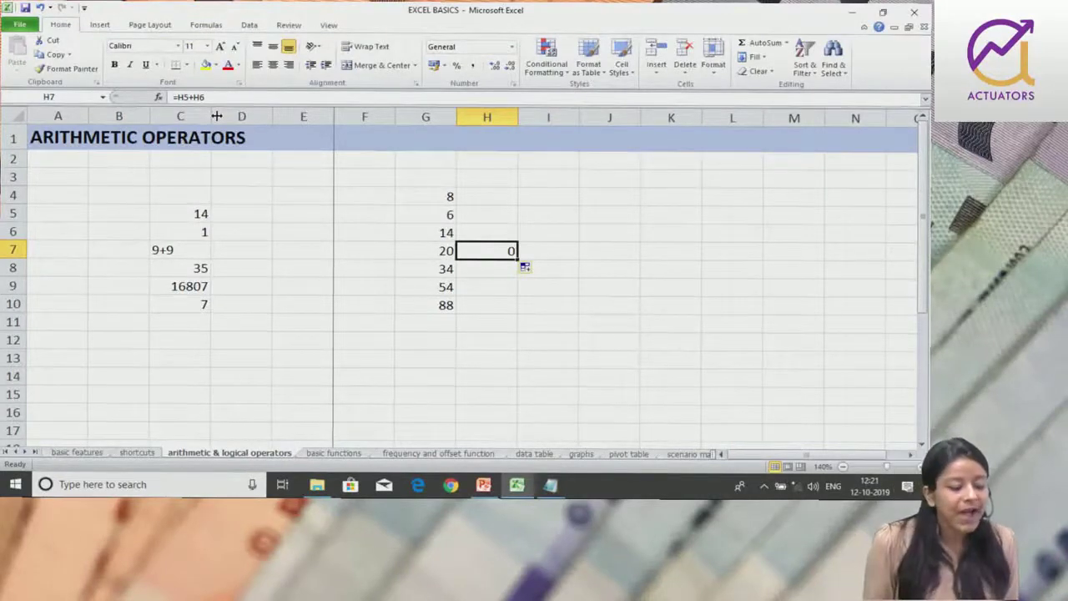
{"action": "left_click", "coordinate": [448, 254]}
{"action": "left_click", "coordinate": [474, 259]}
{"action": "left_click", "coordinate": [442, 250]}
{"action": "left_click", "coordinate": [476, 262]}
{"action": "left_click", "coordinate": [451, 252]}
{"action": "left_click", "coordinate": [470, 250]}
{"action": "left_click", "coordinate": [449, 252]}
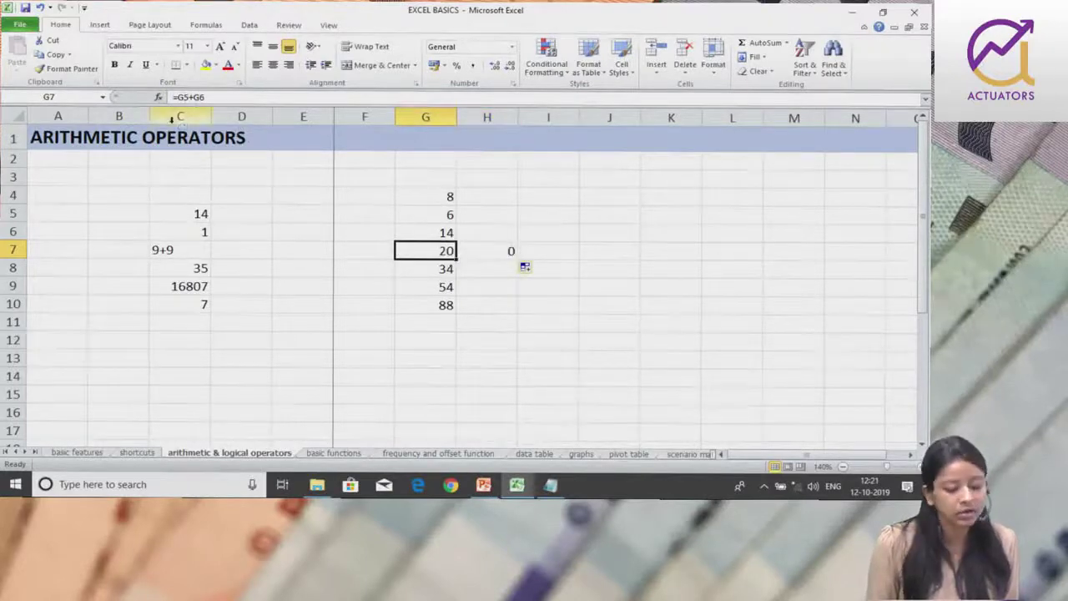
Zoom the sheet in and open G7 and H7 in edit mode to show their references.
{"action": "left_click", "coordinate": [913, 467]}
{"action": "left_click", "coordinate": [913, 467]}
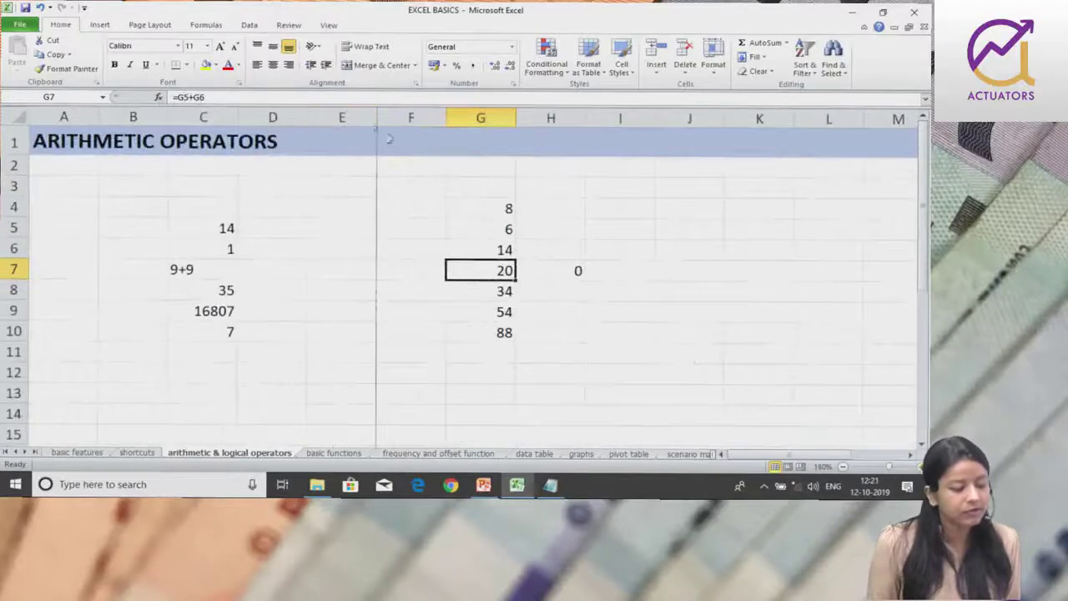
{"action": "double_click", "coordinate": [500, 267]}
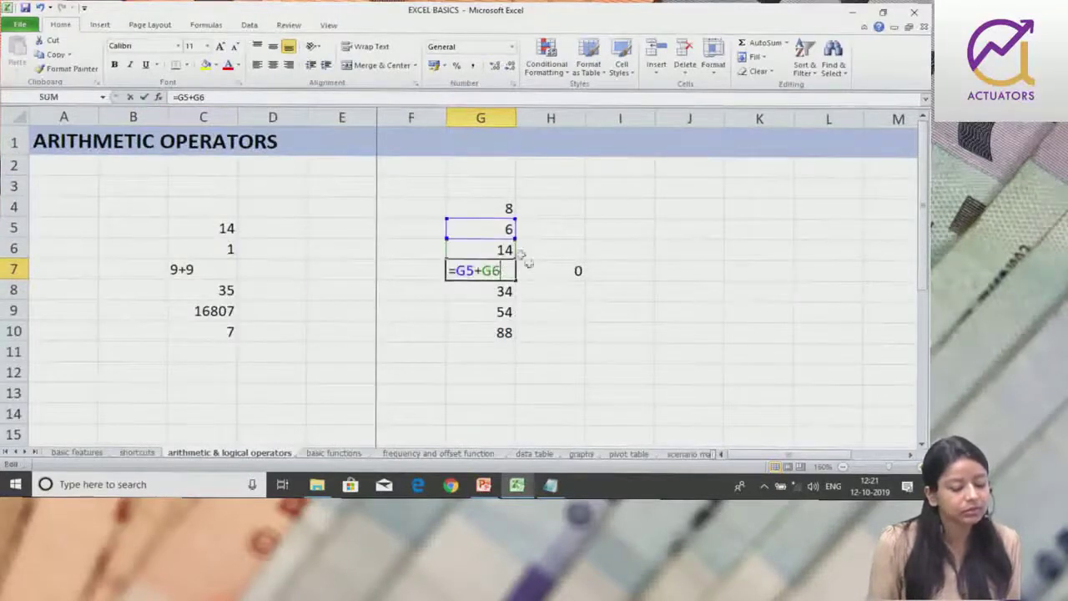
{"action": "key", "text": "Return"}
{"action": "double_click", "coordinate": [575, 272]}
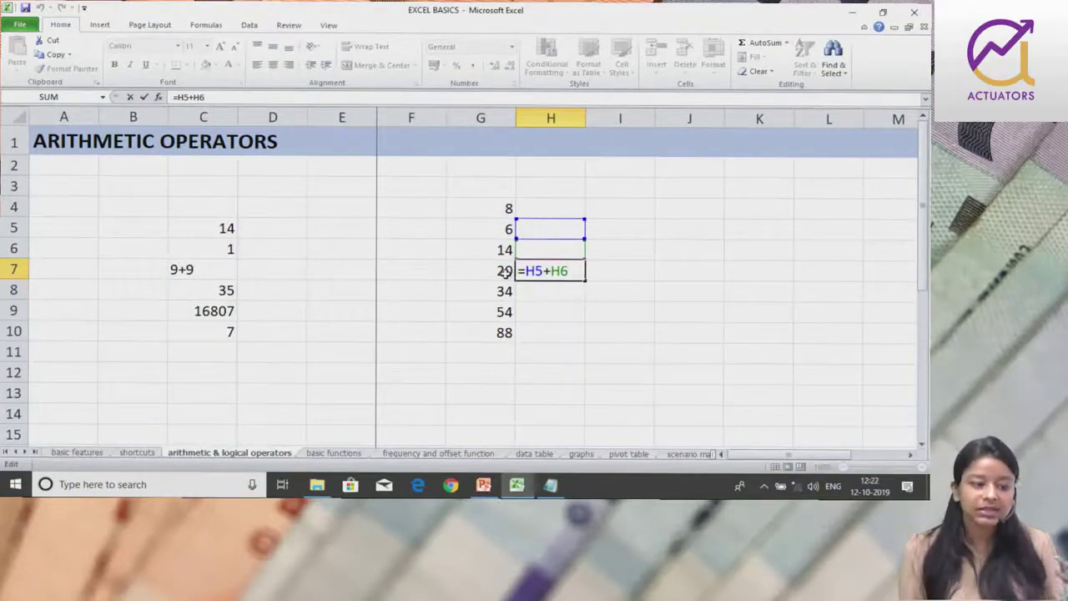
{"action": "key", "text": "Return"}
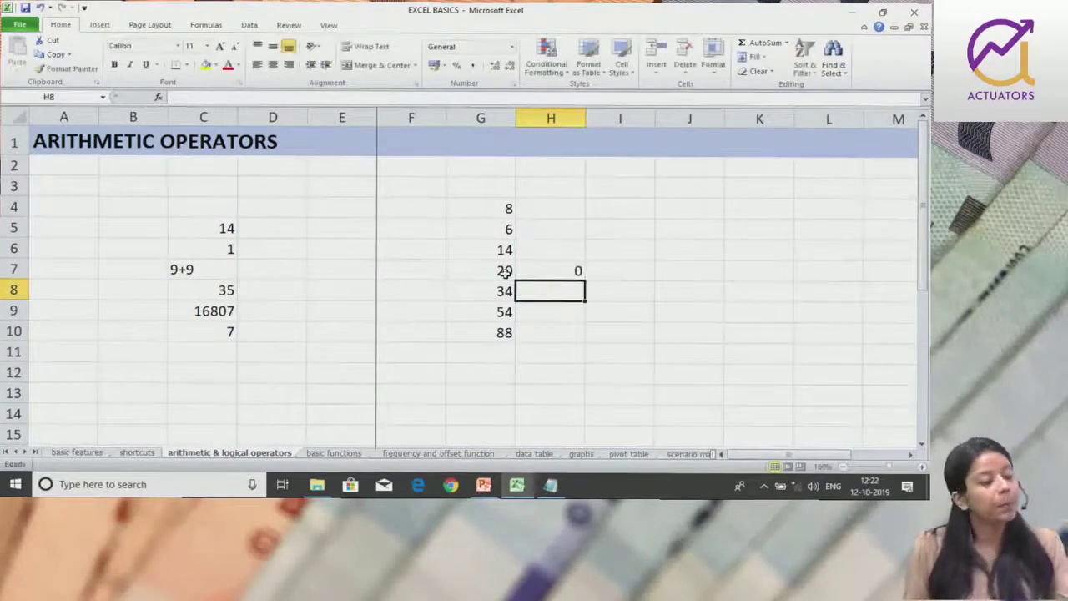
Fill H7's formula down into H8 and up into H6, each returning 0.
{"action": "left_click", "coordinate": [502, 261]}
{"action": "left_click", "coordinate": [575, 275]}
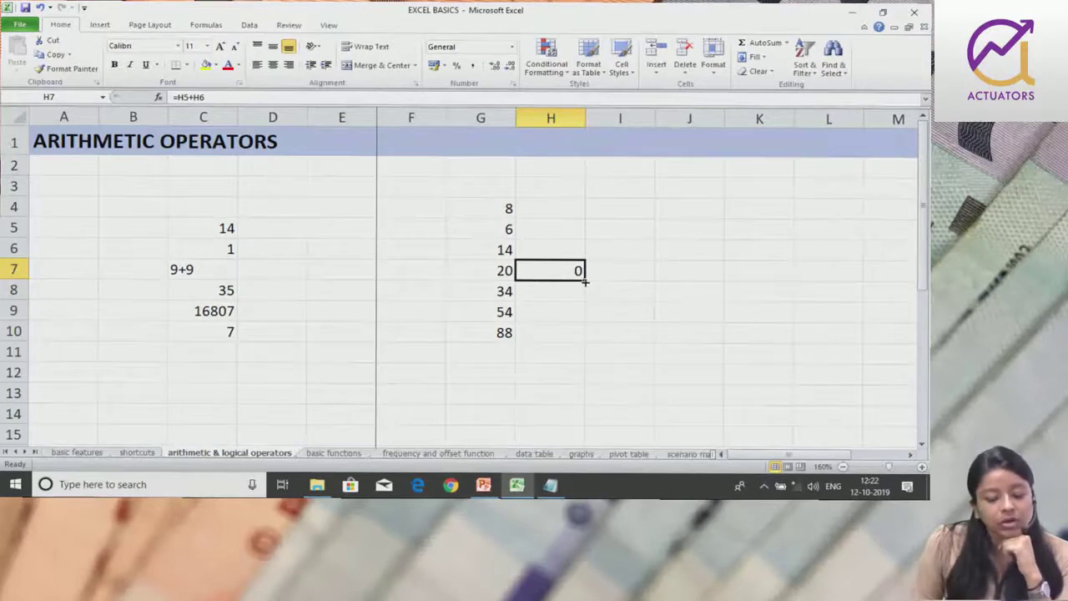
{"action": "left_click_drag", "start_coordinate": [585, 282], "coordinate": [583, 302]}
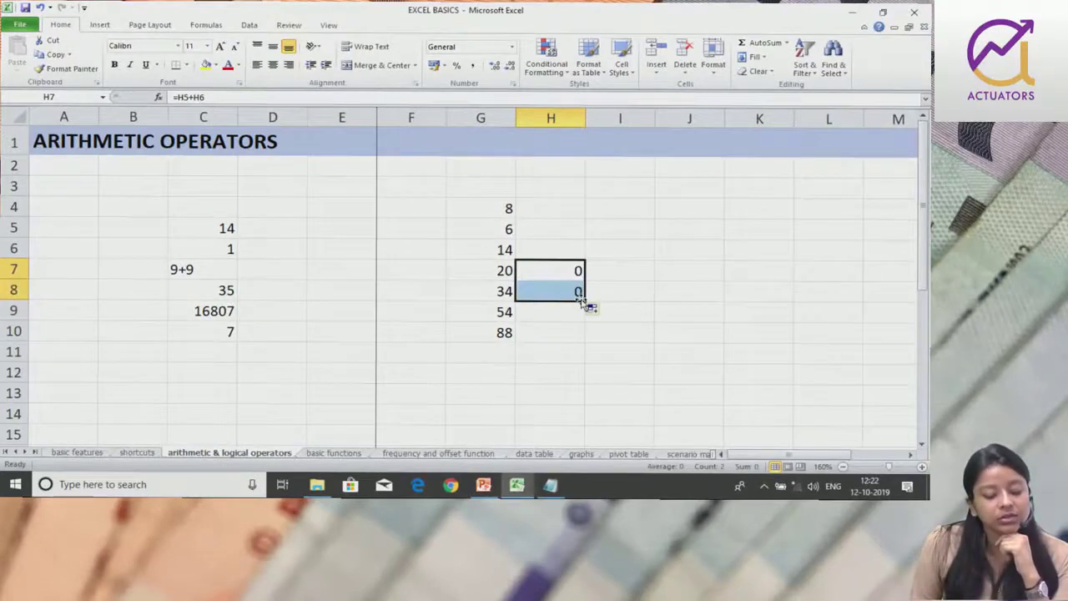
{"action": "left_click", "coordinate": [579, 294]}
{"action": "key", "text": "Up"}
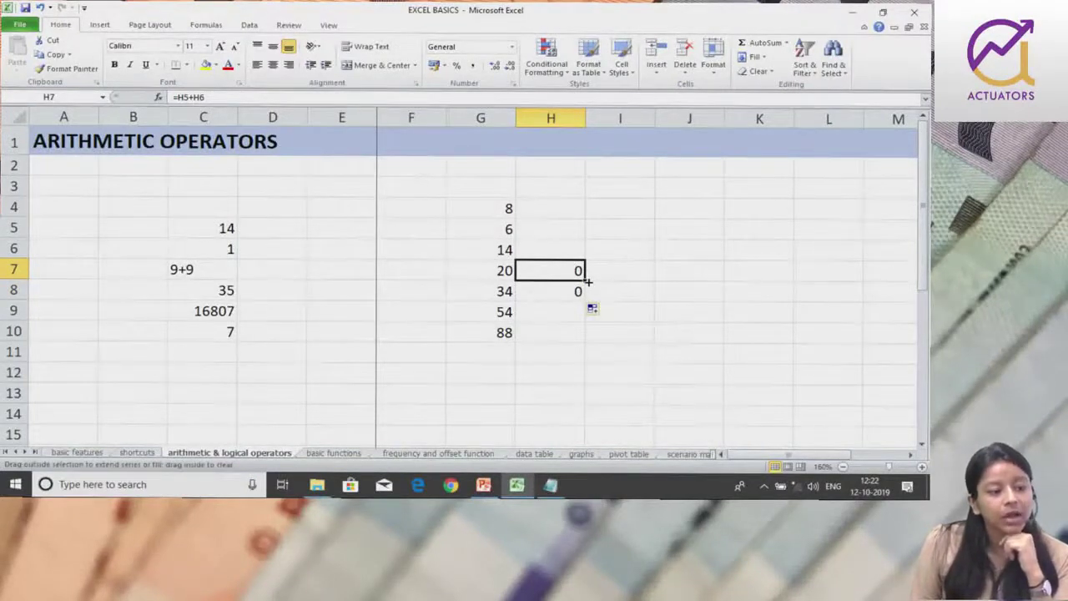
{"action": "left_click_drag", "start_coordinate": [582, 258], "coordinate": [580, 244]}
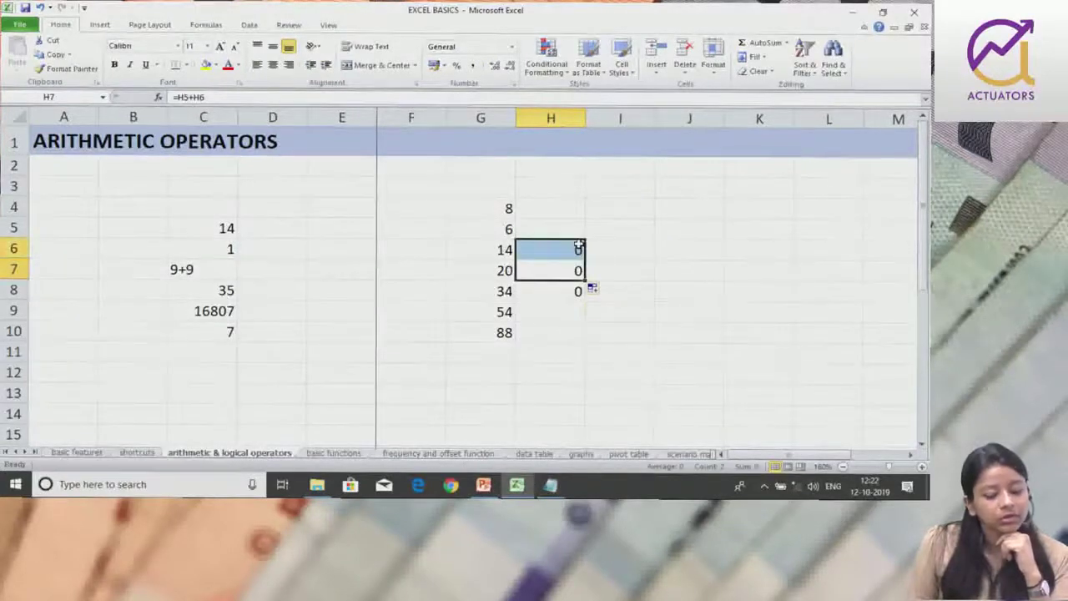
{"action": "left_click", "coordinate": [559, 257]}
{"action": "left_click", "coordinate": [509, 211]}
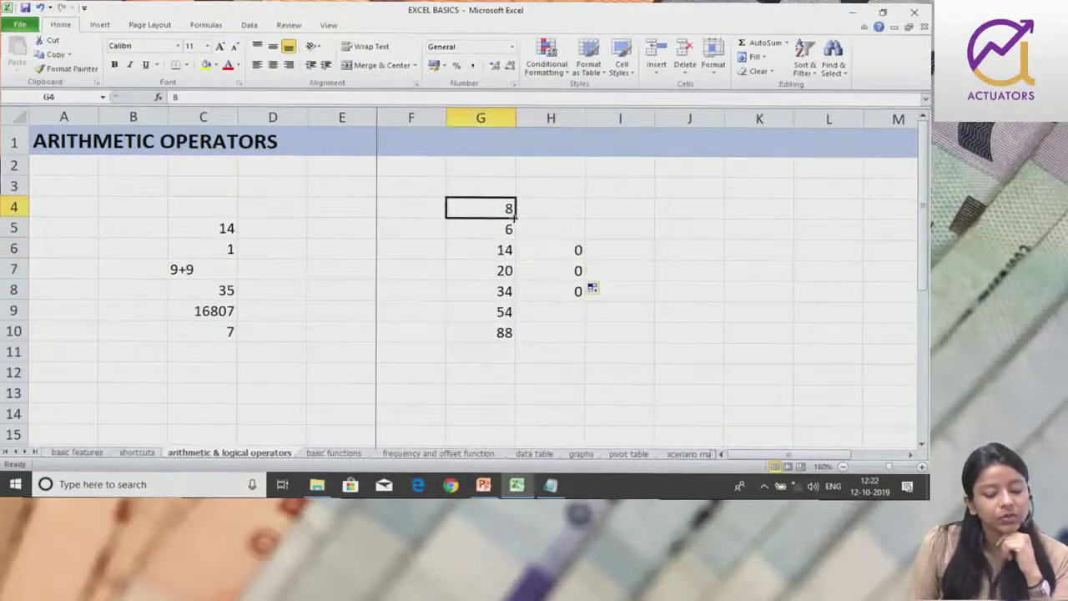
Copy the 8 from G4 up into G3 and then left into F3.
{"action": "left_click_drag", "start_coordinate": [515, 218], "coordinate": [515, 189]}
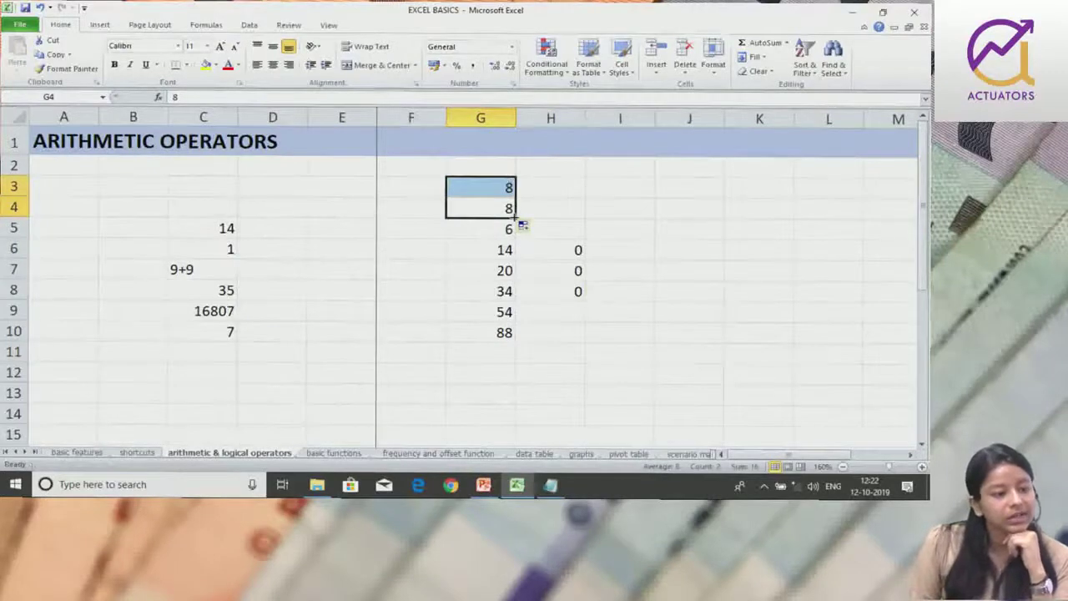
{"action": "left_click", "coordinate": [496, 185]}
{"action": "left_click_drag", "start_coordinate": [515, 197], "coordinate": [382, 191]}
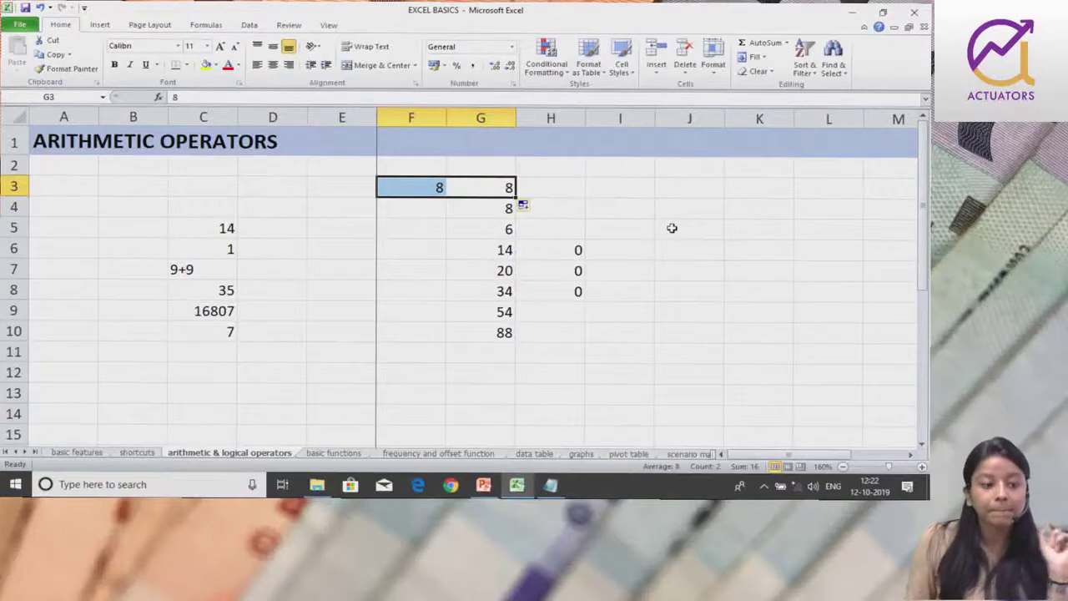
Fill G8's formula left into F8 and confirm it became =F6+F7, showing 0.
{"action": "left_click", "coordinate": [536, 298]}
{"action": "left_click", "coordinate": [509, 297]}
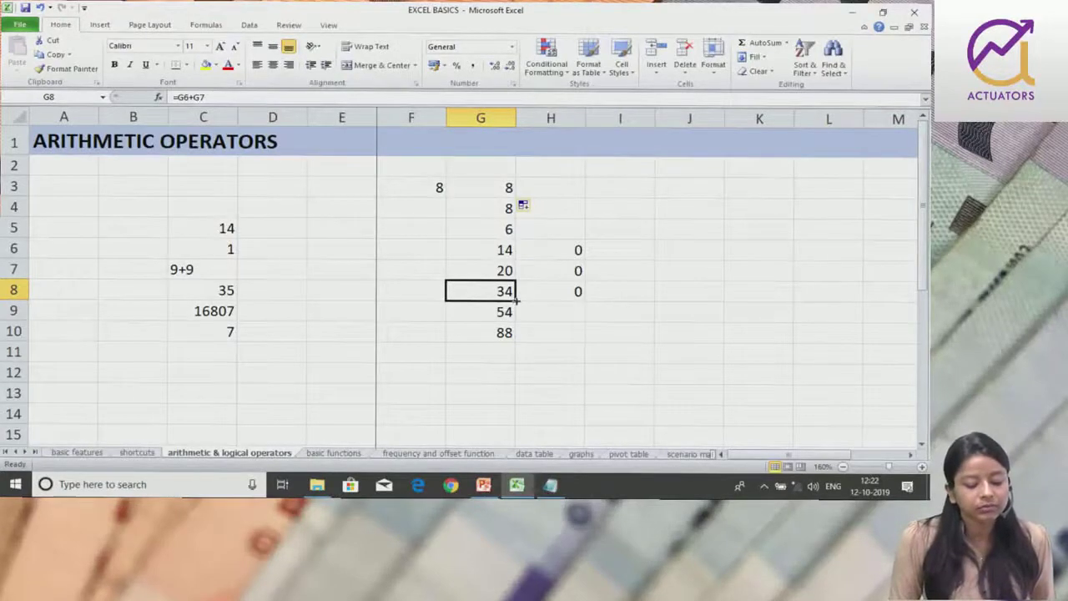
{"action": "left_click_drag", "start_coordinate": [517, 307], "coordinate": [409, 302]}
{"action": "double_click", "coordinate": [412, 293]}
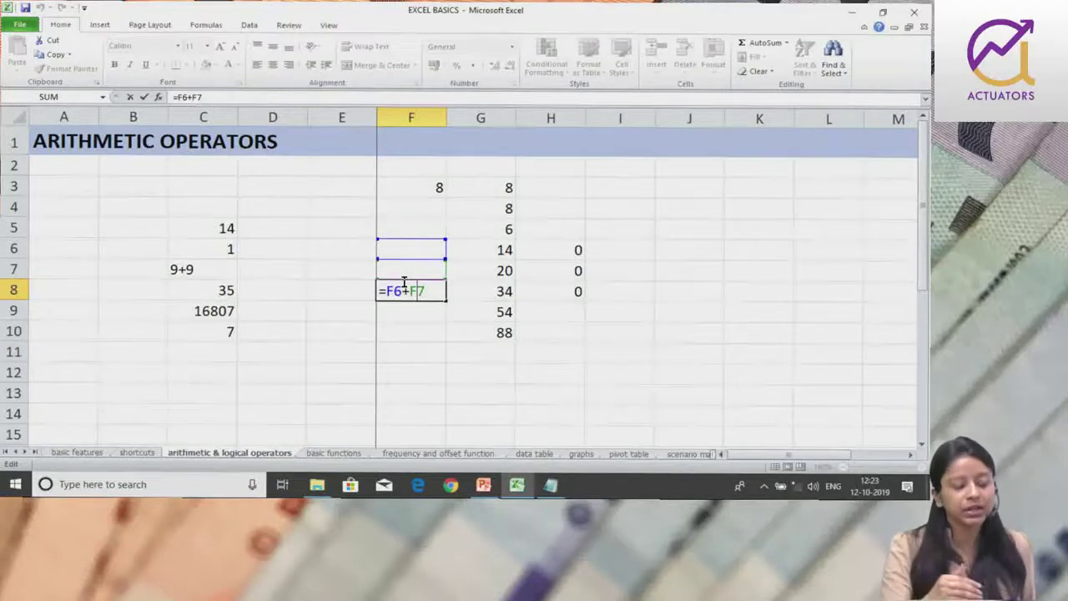
{"action": "key", "text": "Return"}
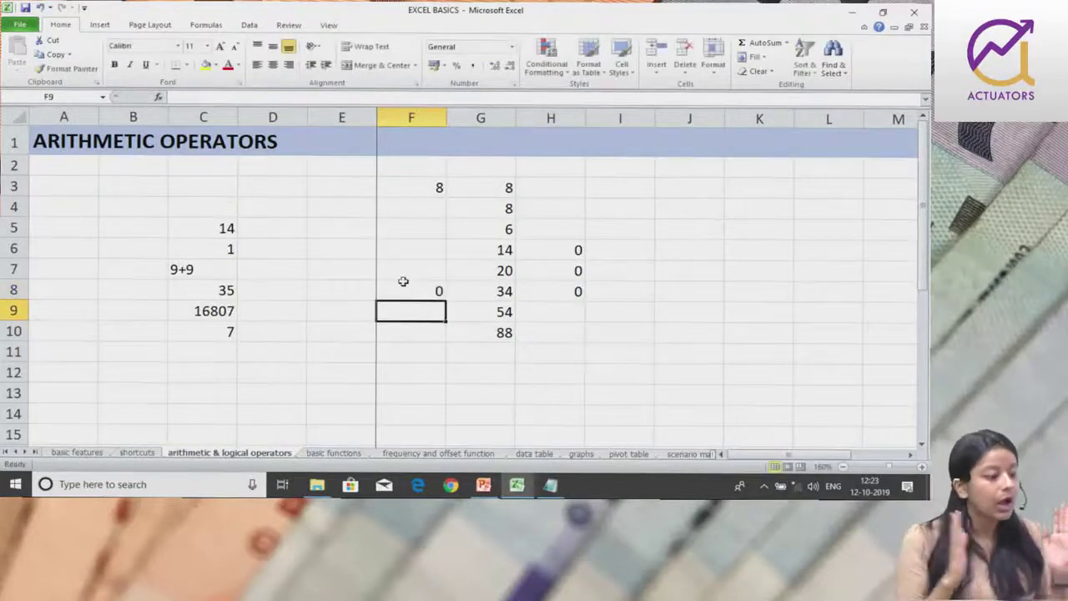
Clear the test values from H5:H10, F2:F9 and G7:G11.
{"action": "left_click_drag", "start_coordinate": [568, 229], "coordinate": [573, 342]}
{"action": "key", "text": "Delete"}
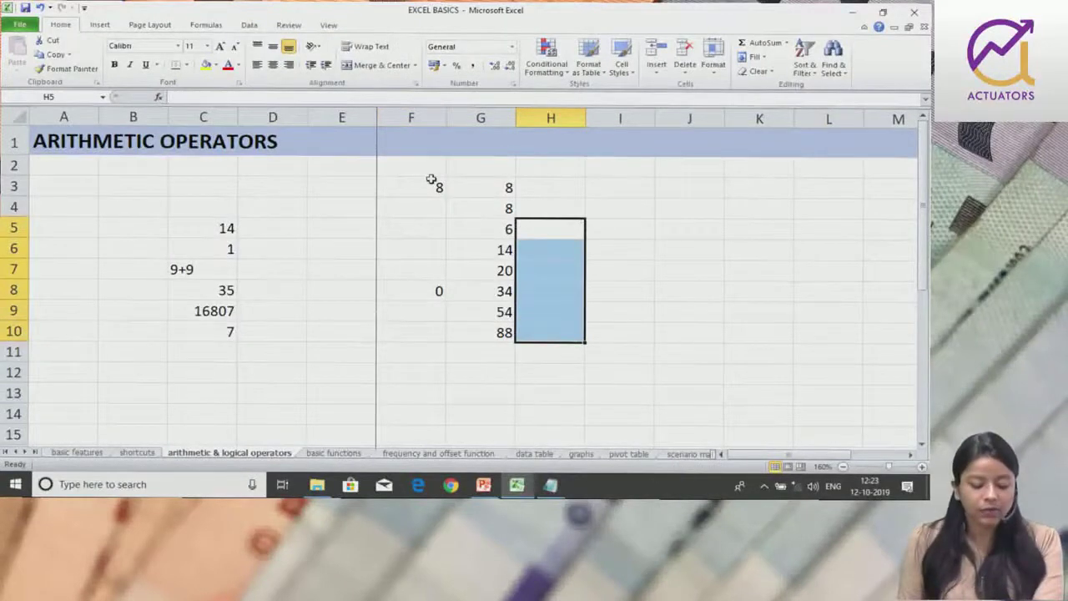
{"action": "left_click_drag", "start_coordinate": [431, 171], "coordinate": [417, 307]}
{"action": "key", "text": "Delete"}
{"action": "left_click", "coordinate": [489, 248]}
{"action": "left_click", "coordinate": [485, 271]}
{"action": "left_click_drag", "start_coordinate": [484, 271], "coordinate": [493, 354]}
{"action": "key", "text": "Delete"}
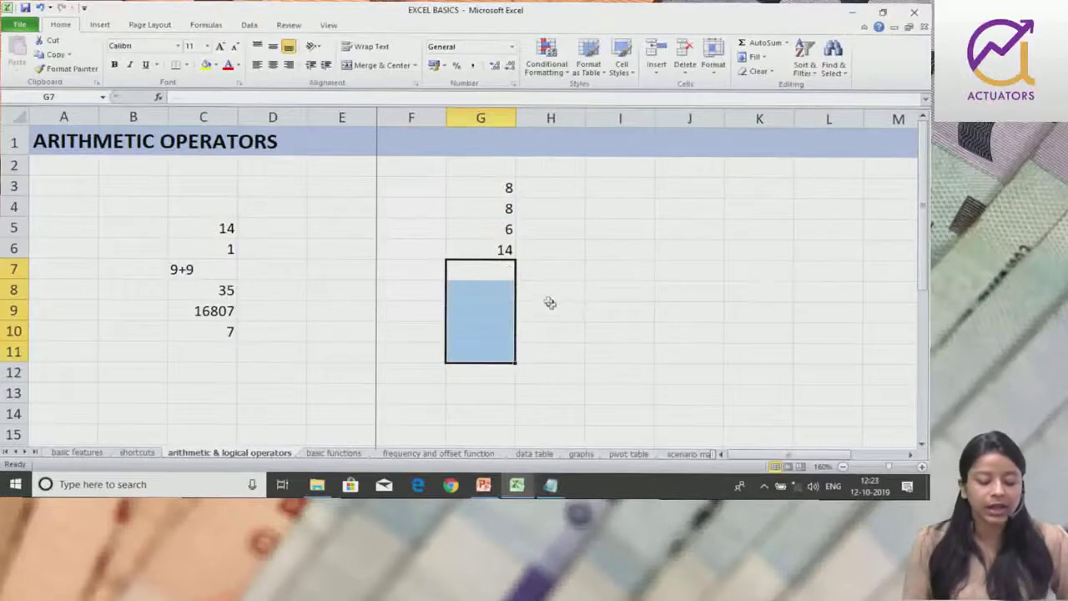
Open G6's =G4+G5 formula for editing.
{"action": "left_click", "coordinate": [542, 294]}
{"action": "left_click", "coordinate": [511, 209]}
{"action": "left_click", "coordinate": [513, 227]}
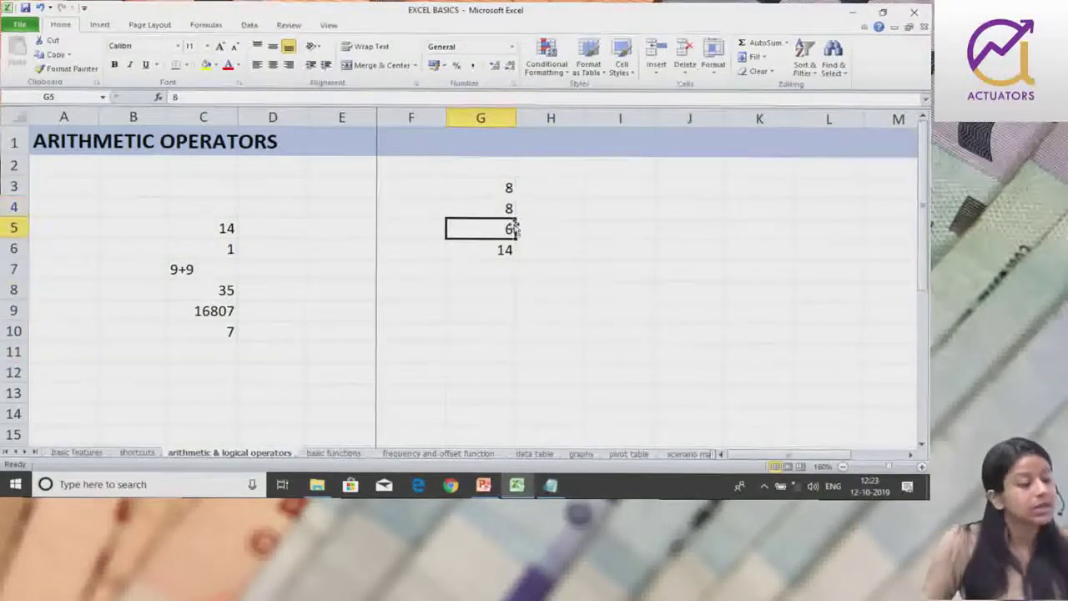
{"action": "double_click", "coordinate": [505, 253]}
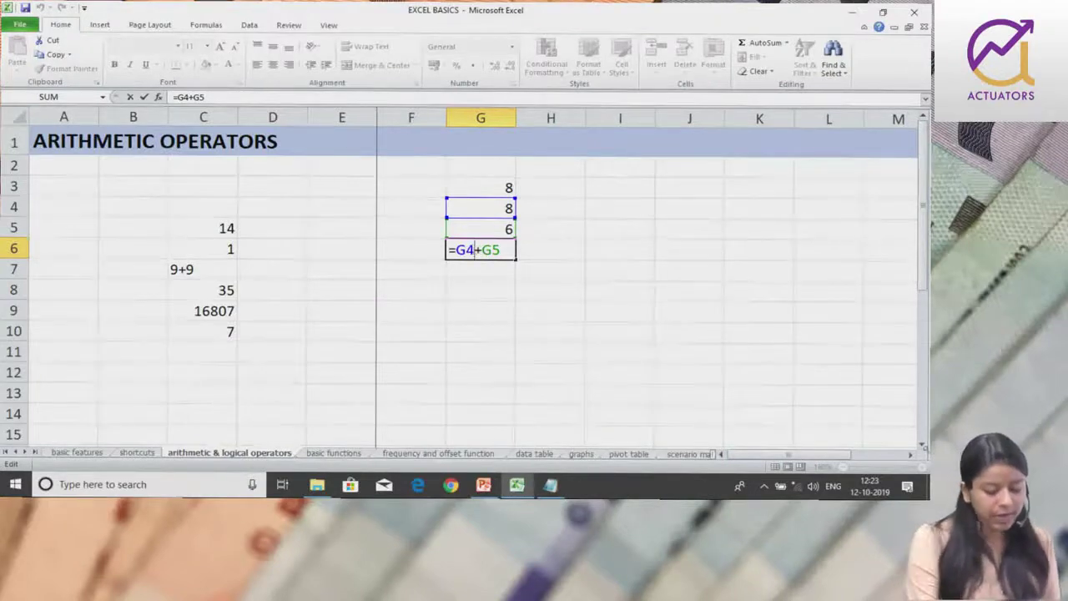
Make both references in G6 absolute, so the formula reads =$G$4+$G$5.
{"action": "key", "text": "F4"}
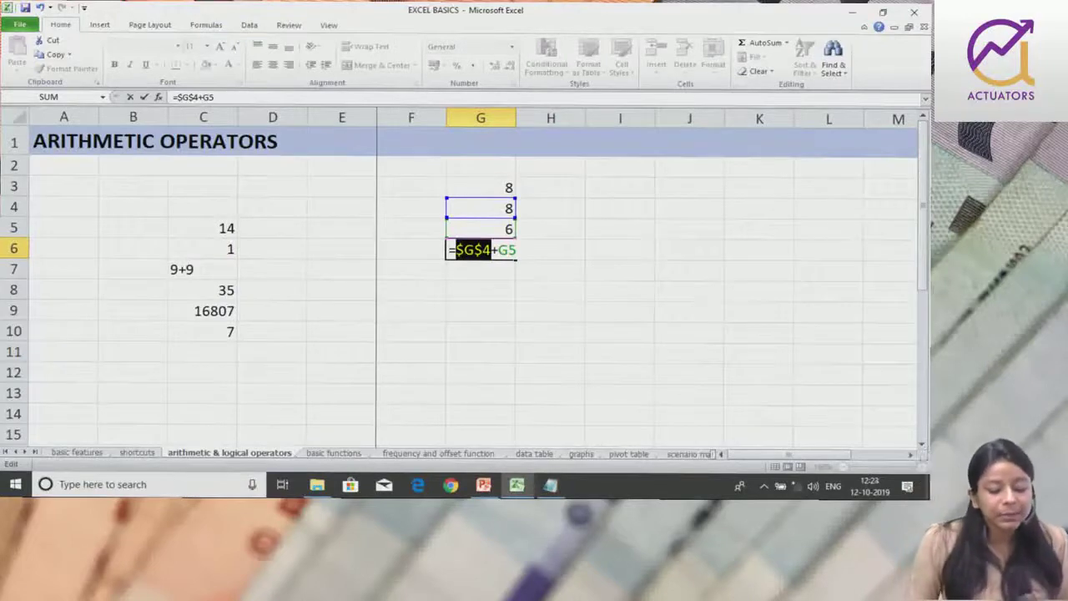
{"action": "left_click", "coordinate": [508, 250]}
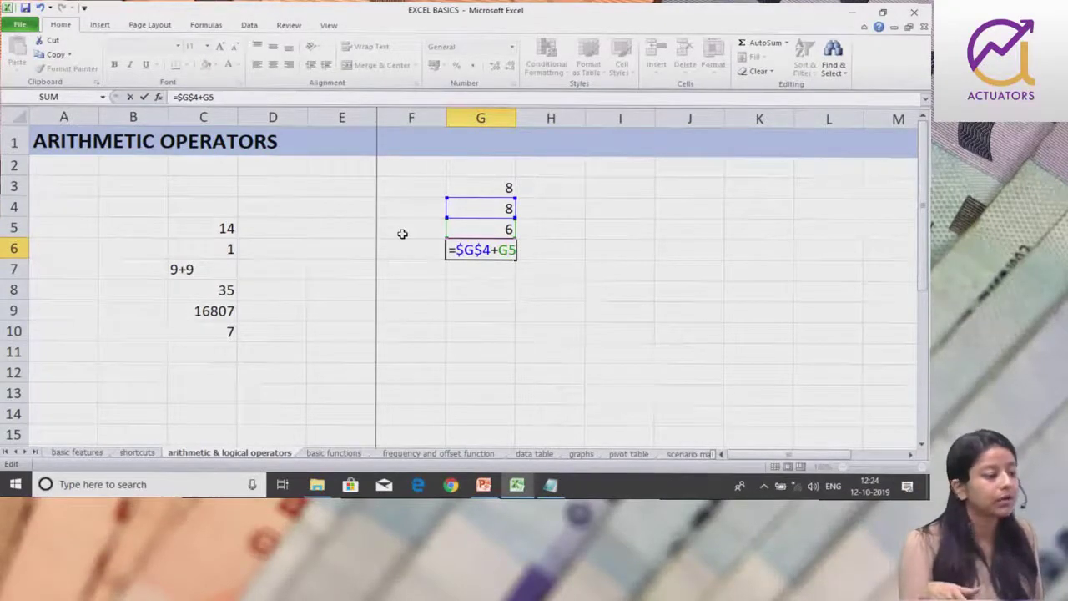
{"action": "key", "text": "F4"}
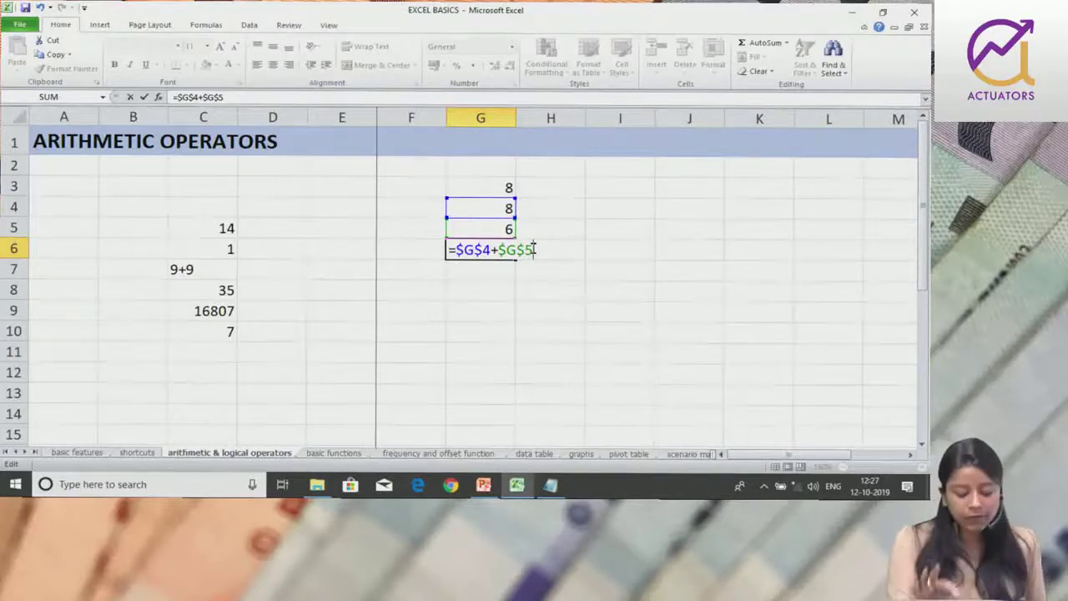
Commit G6's =$G$4+$G$5 formula and fill it down into G7 and right into H6.
{"action": "key", "text": "Return"}
{"action": "left_click", "coordinate": [483, 251]}
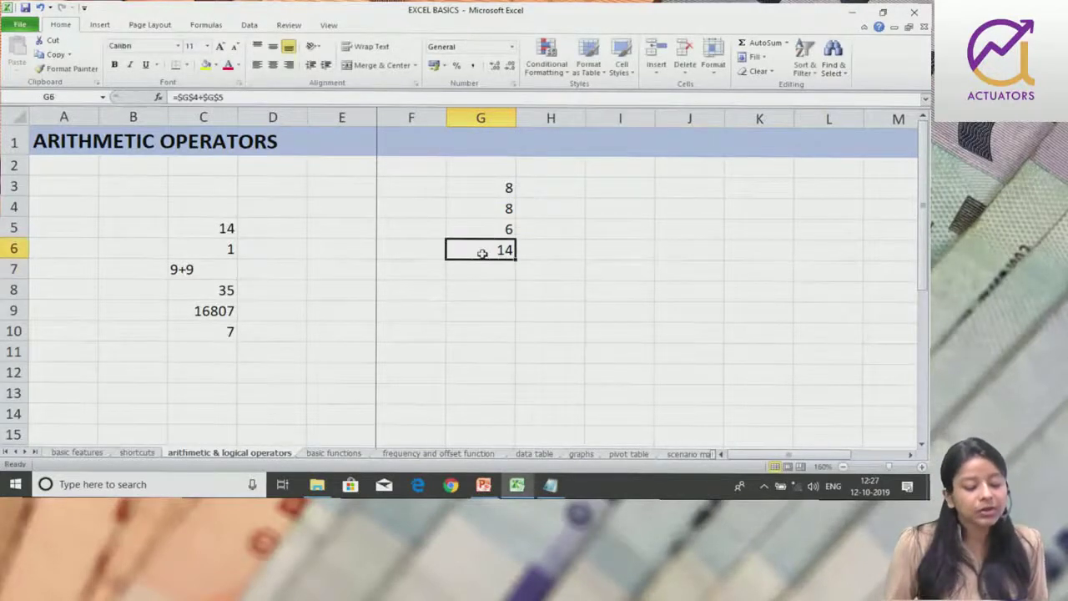
{"action": "left_click_drag", "start_coordinate": [516, 262], "coordinate": [518, 281]}
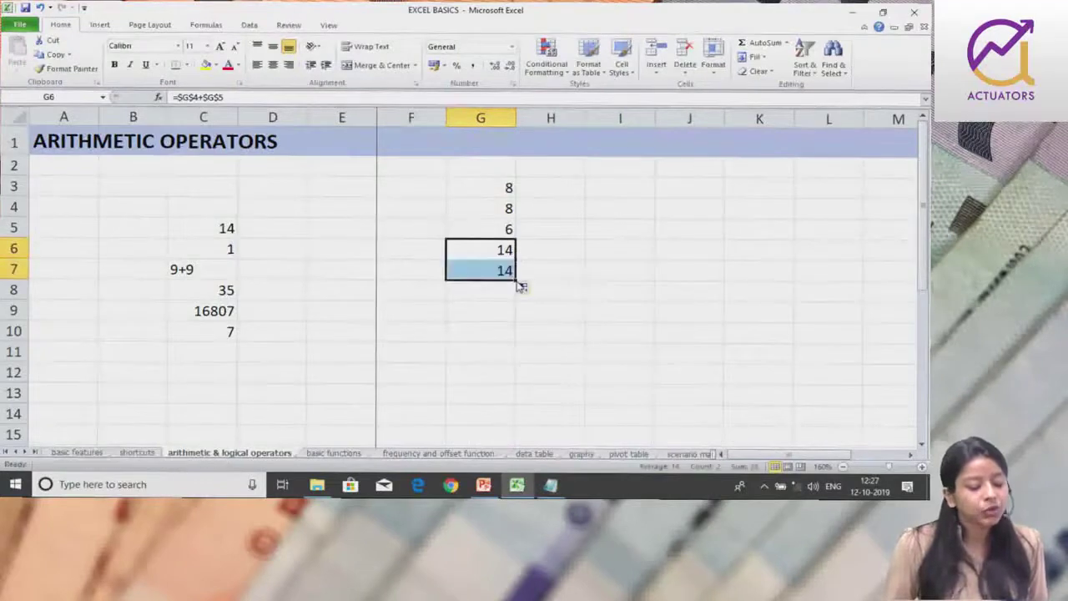
{"action": "left_click", "coordinate": [498, 271]}
{"action": "left_click", "coordinate": [511, 250]}
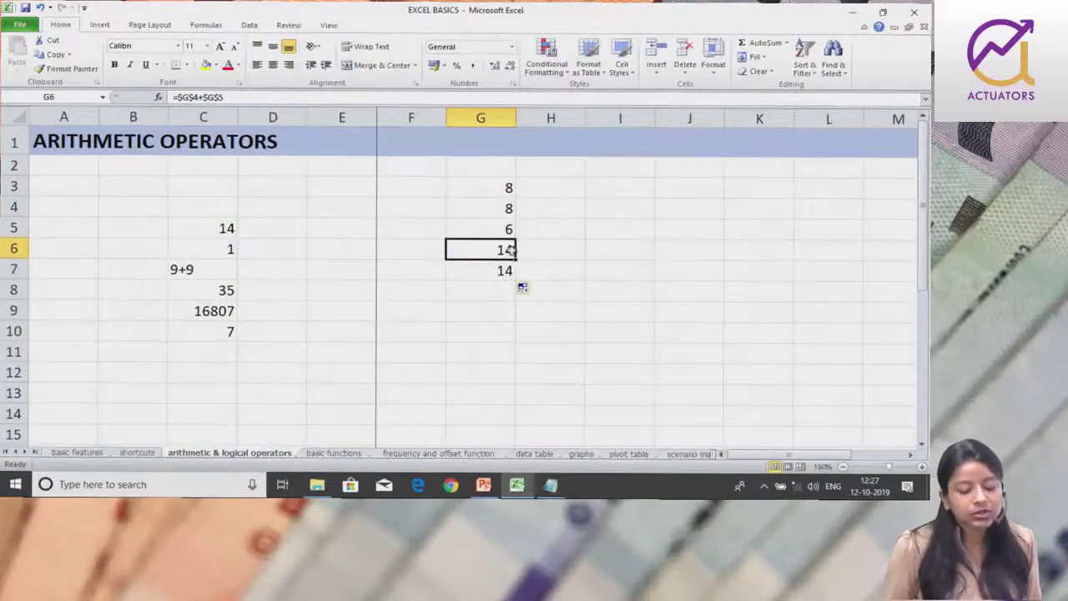
{"action": "left_click_drag", "start_coordinate": [517, 262], "coordinate": [584, 263]}
Check that the copies in H6 and G7 keep the fixed $G$4 and $G$5 references.
{"action": "left_click", "coordinate": [574, 249]}
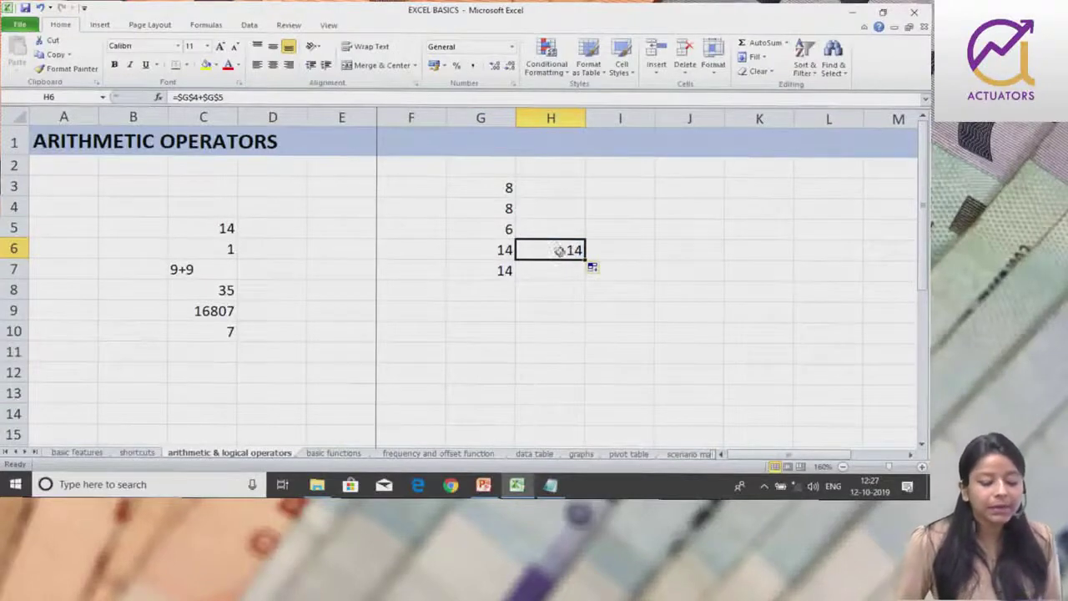
{"action": "double_click", "coordinate": [559, 254]}
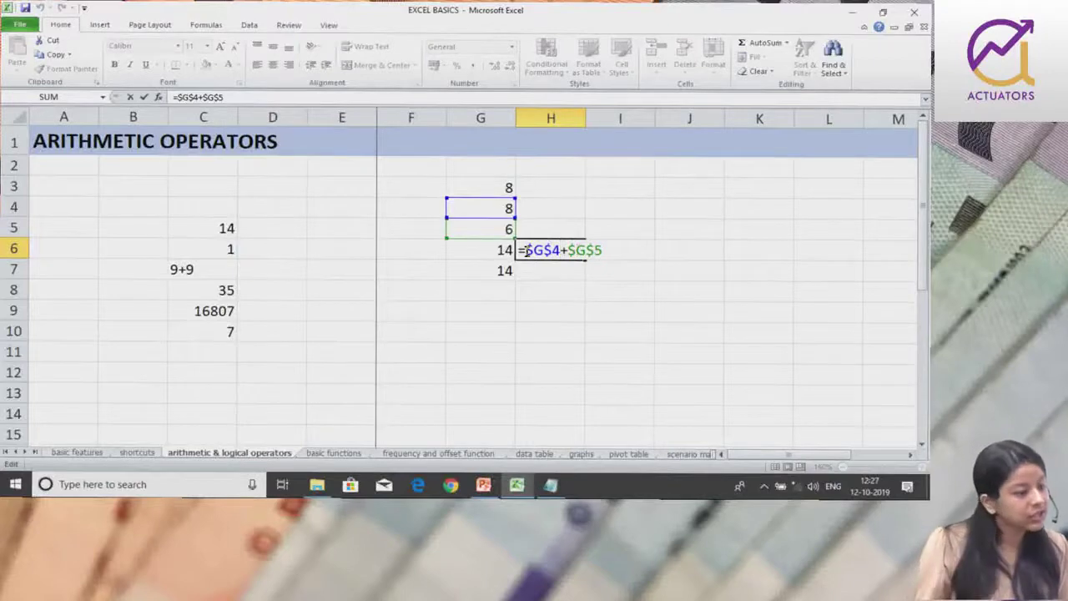
{"action": "key", "text": "Return"}
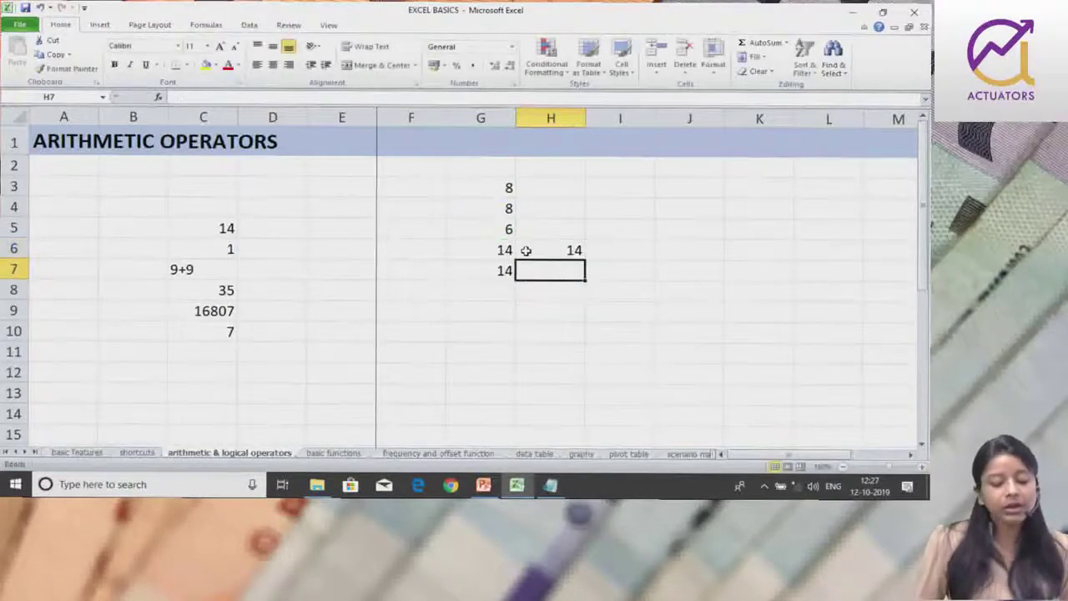
{"action": "double_click", "coordinate": [492, 269]}
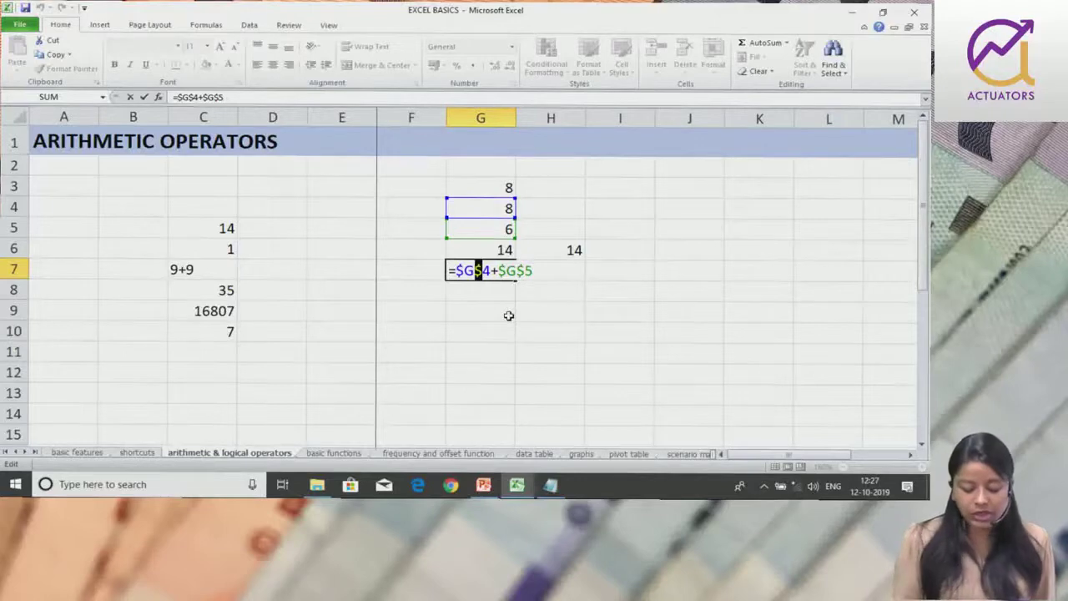
Delete the copied 14s from G7 and H6, leaving only G6's formula.
{"action": "left_click", "coordinate": [509, 315]}
{"action": "left_click", "coordinate": [493, 270]}
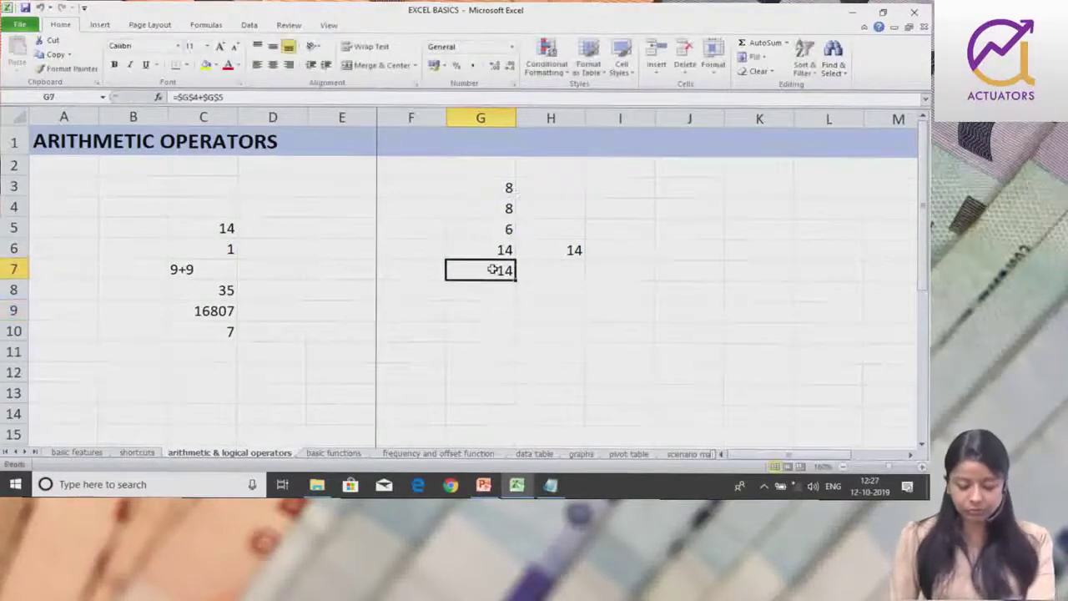
{"action": "key", "text": "Delete"}
{"action": "left_click", "coordinate": [534, 249]}
{"action": "key", "text": "Delete"}
{"action": "left_click", "coordinate": [510, 248]}
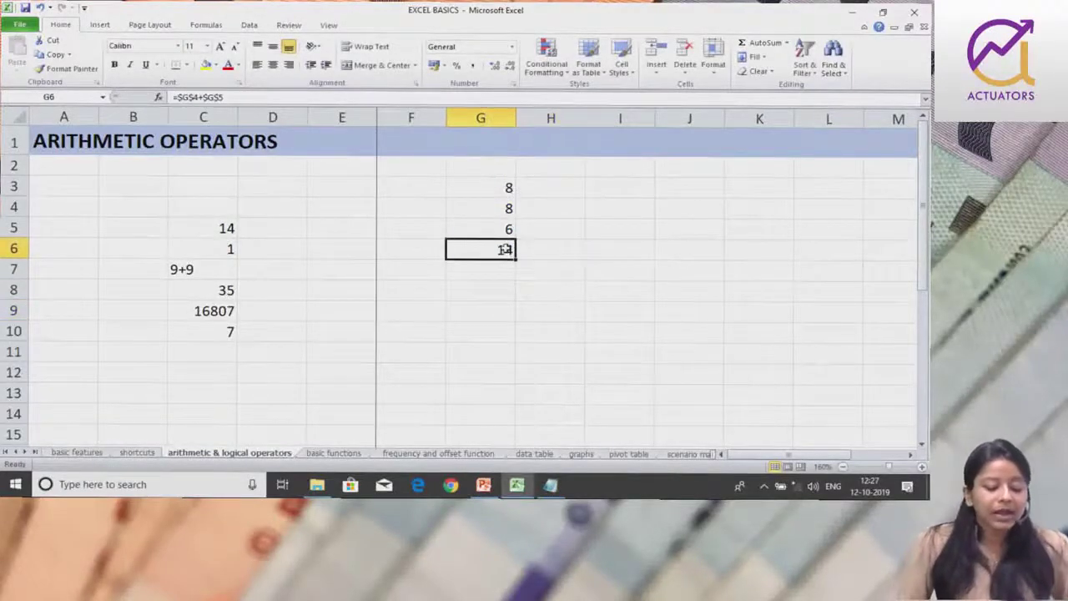
Re-enter G6 as =G4+G5 by pointing at G4 and G5, then reopen it for editing.
{"action": "double_click", "coordinate": [511, 249]}
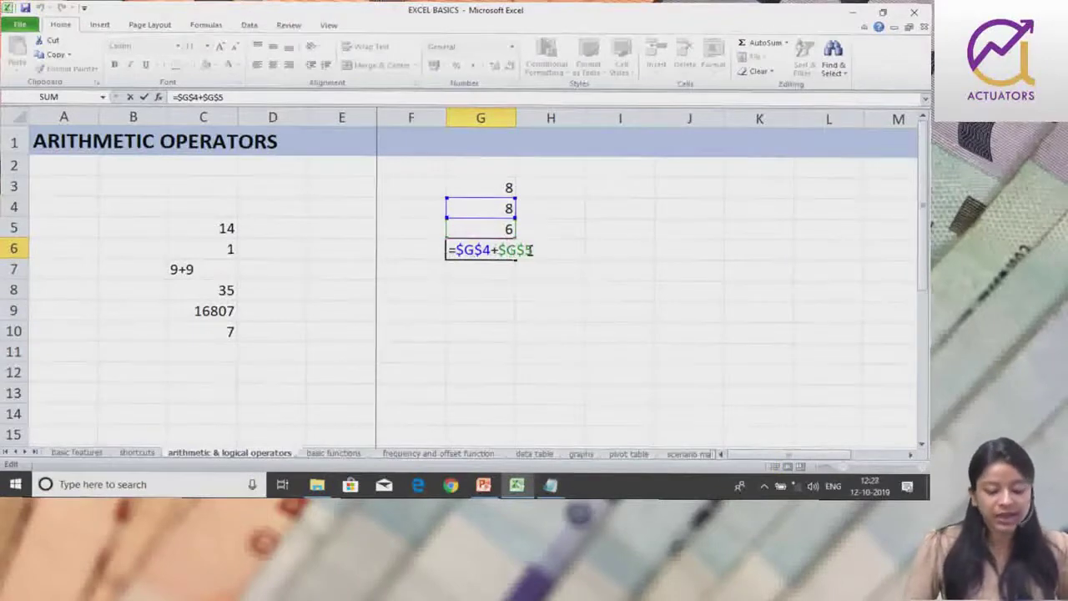
{"action": "key", "text": "Return"}
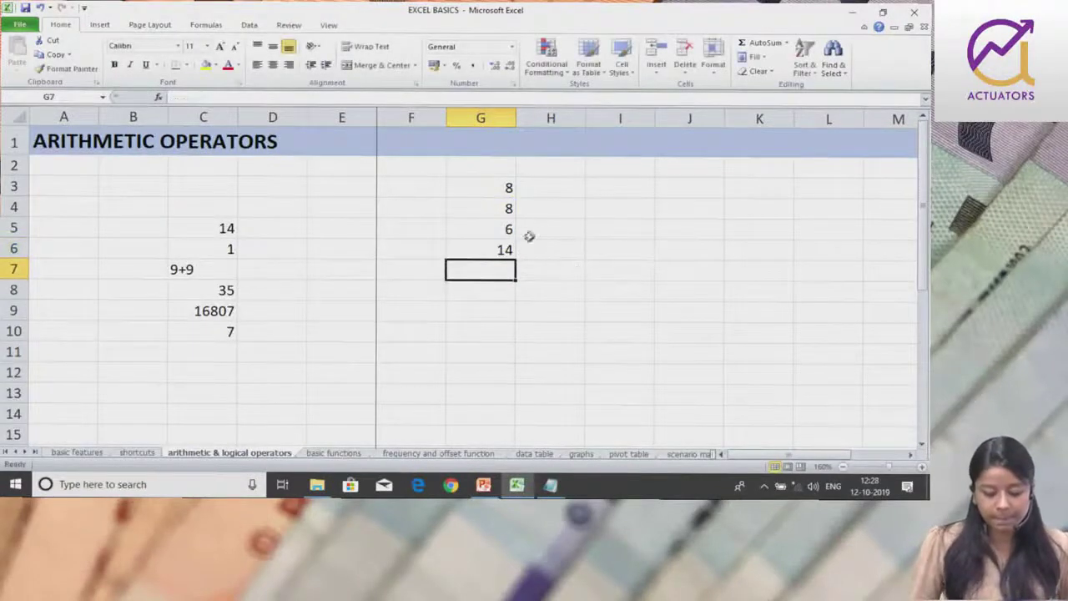
{"action": "left_click", "coordinate": [510, 247]}
{"action": "type", "text": "="}
{"action": "left_click", "coordinate": [505, 209]}
{"action": "type", "text": "+"}
{"action": "left_click", "coordinate": [501, 229]}
{"action": "key", "text": "Return"}
{"action": "double_click", "coordinate": [501, 251]}
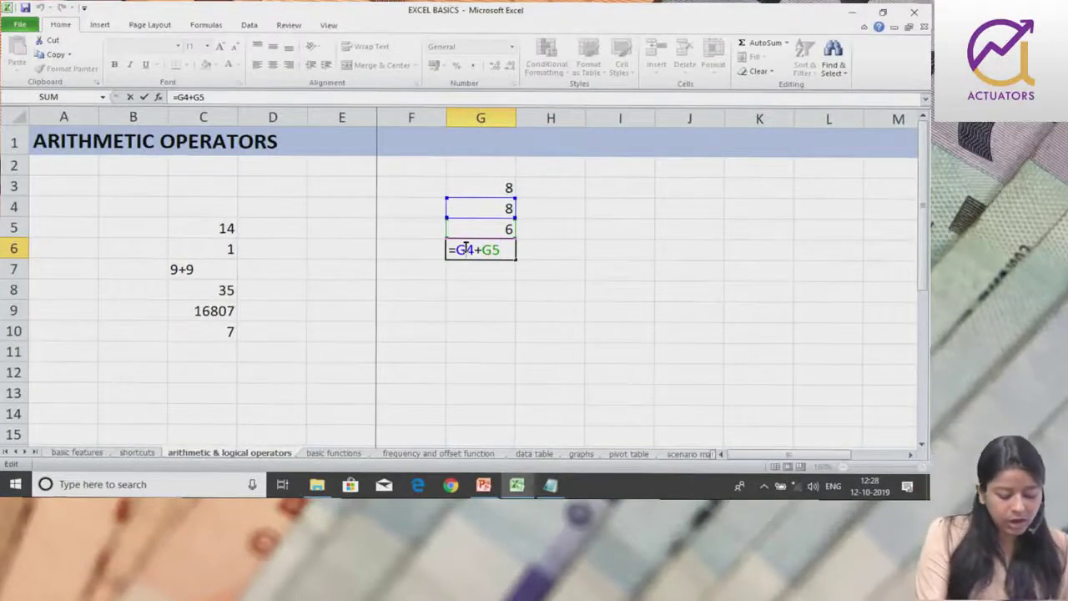
Change G6 to =G$4+G$5 and fill it down through G10.
{"action": "type", "text": "$"}
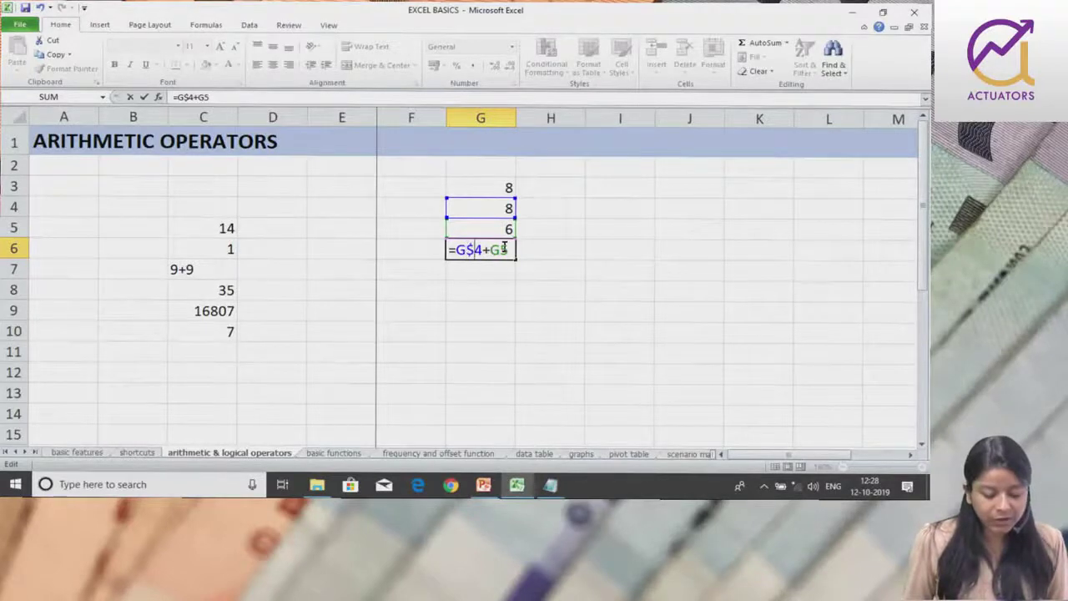
{"action": "left_click", "coordinate": [501, 249]}
{"action": "type", "text": "$"}
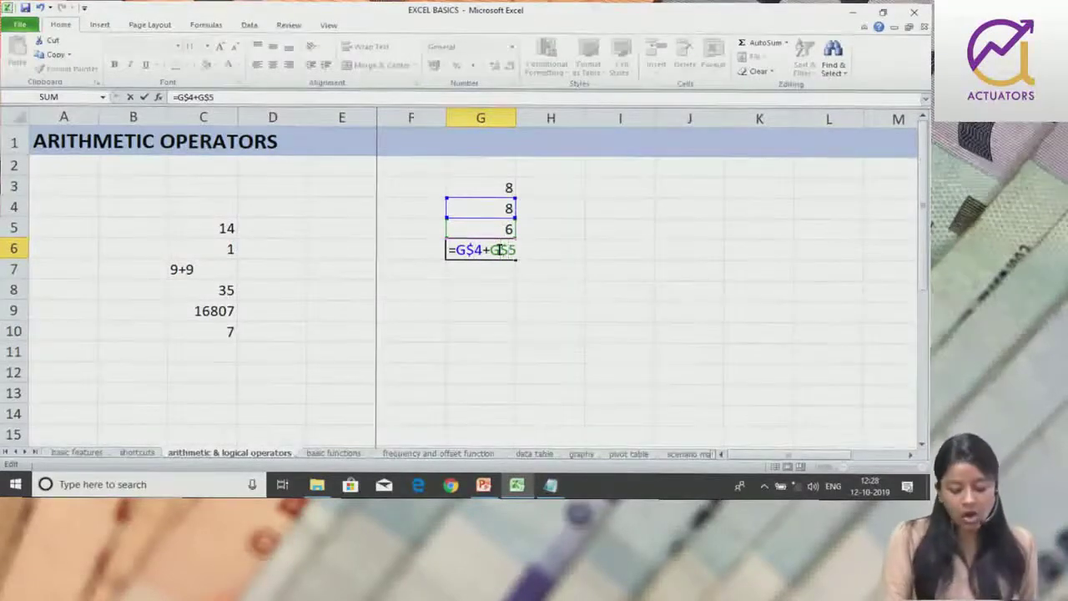
{"action": "key", "text": "Return"}
{"action": "left_click", "coordinate": [489, 249]}
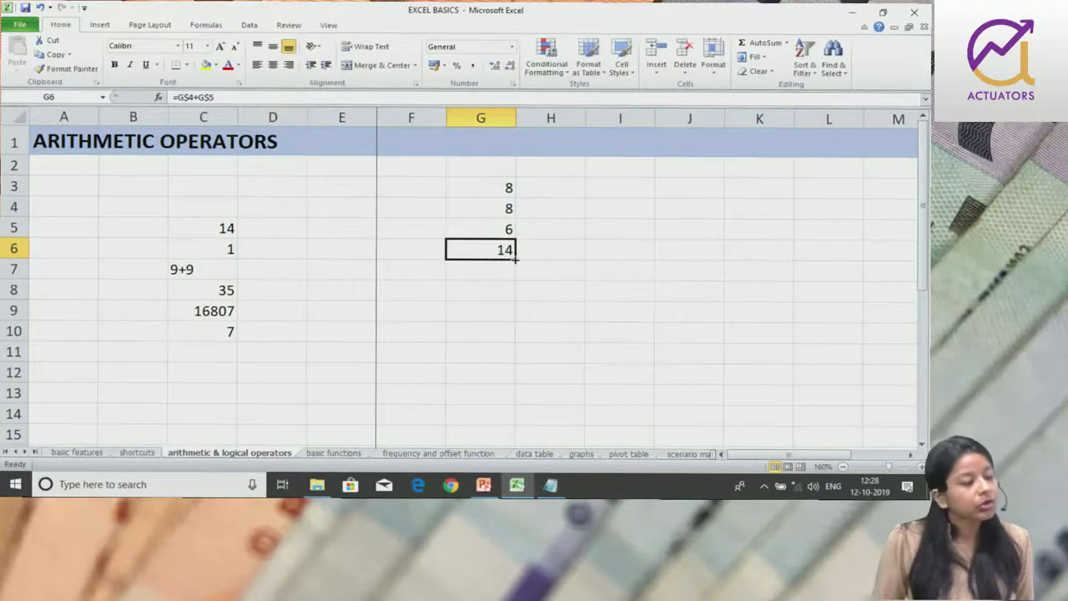
{"action": "left_click_drag", "start_coordinate": [514, 262], "coordinate": [519, 341]}
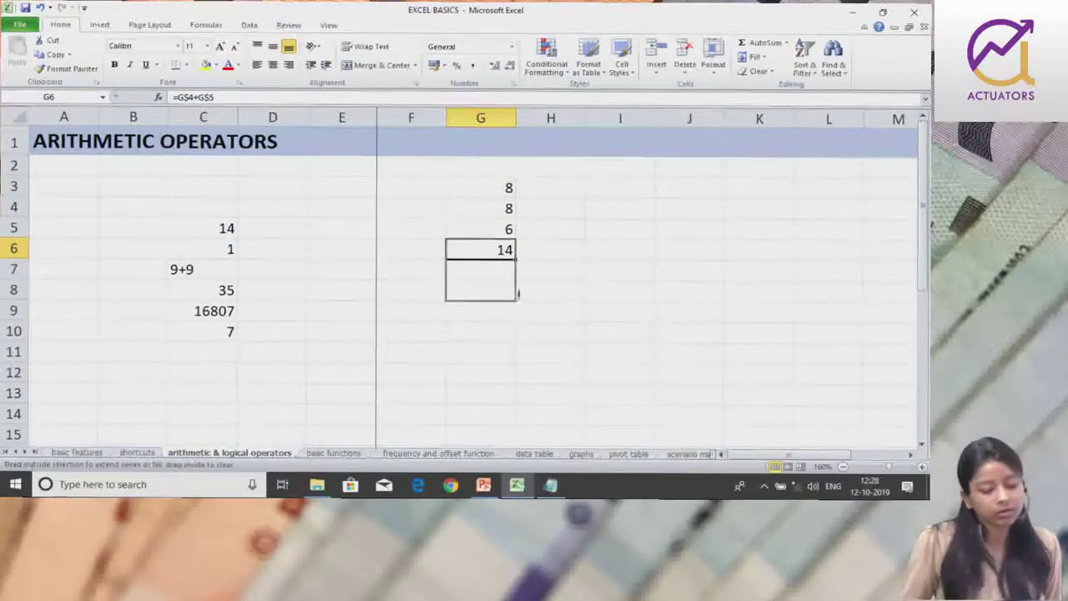
Inspect the copied formulas in G7, G8 and G9, each still =G$4+G$5.
{"action": "left_click", "coordinate": [501, 285]}
{"action": "left_click", "coordinate": [503, 274]}
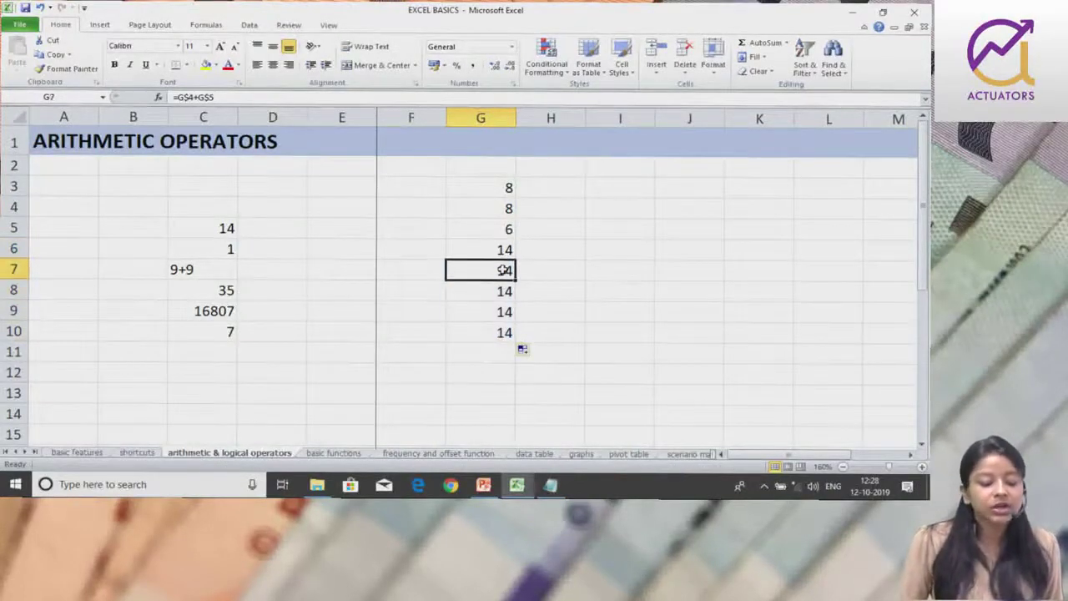
{"action": "double_click", "coordinate": [503, 274]}
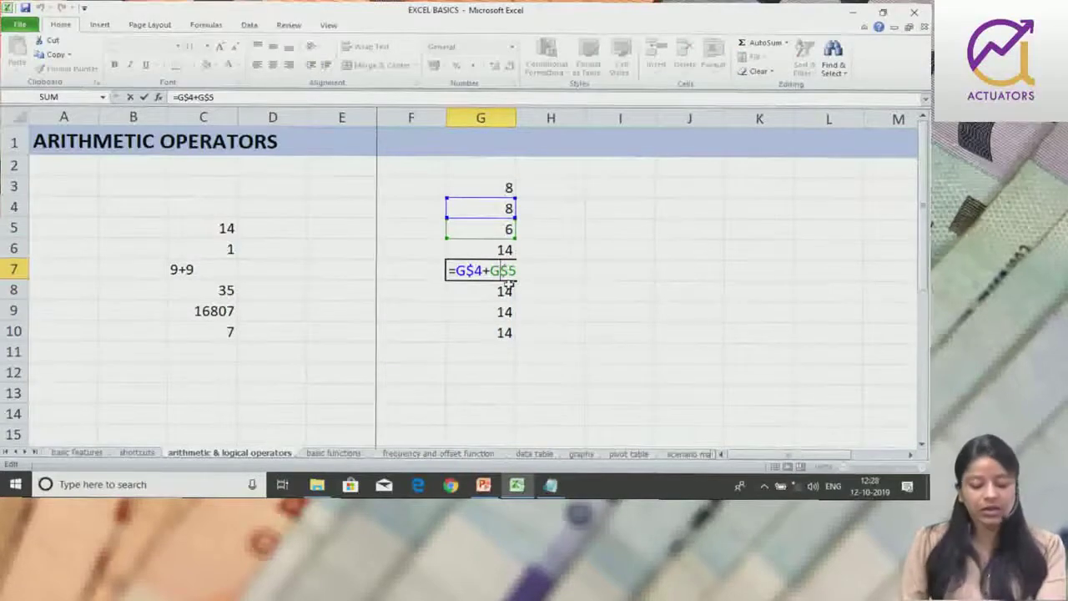
{"action": "key", "text": "Return"}
{"action": "double_click", "coordinate": [506, 291]}
{"action": "key", "text": "Return"}
{"action": "double_click", "coordinate": [511, 310]}
{"action": "key", "text": "Return"}
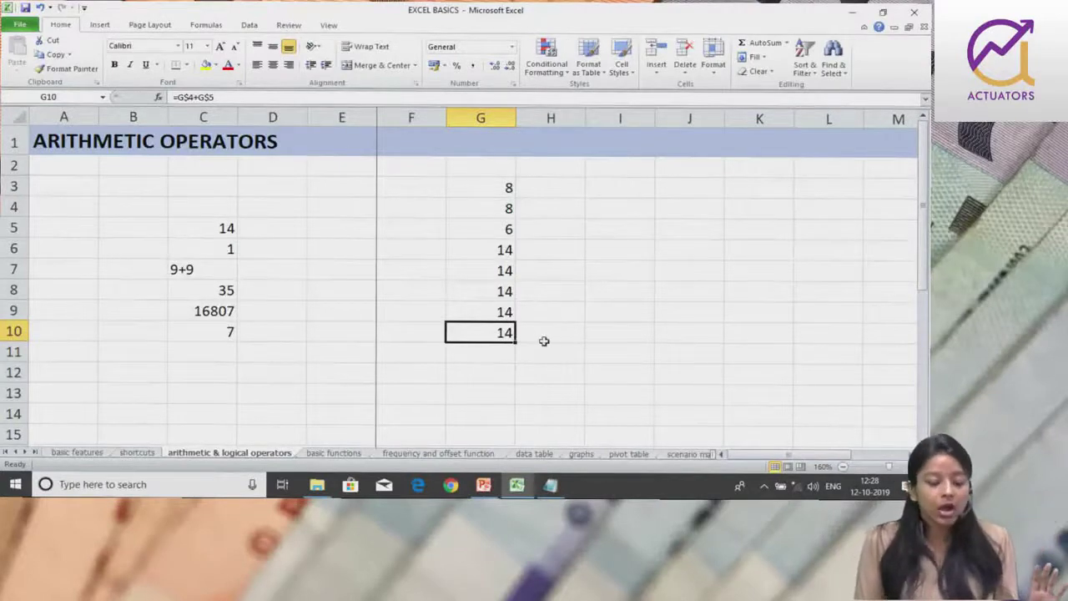
Fill G6's formula right into H6 and view its shifted formula.
{"action": "left_click", "coordinate": [501, 268]}
{"action": "left_click", "coordinate": [502, 251]}
{"action": "left_click_drag", "start_coordinate": [515, 259], "coordinate": [577, 251]}
{"action": "double_click", "coordinate": [576, 250]}
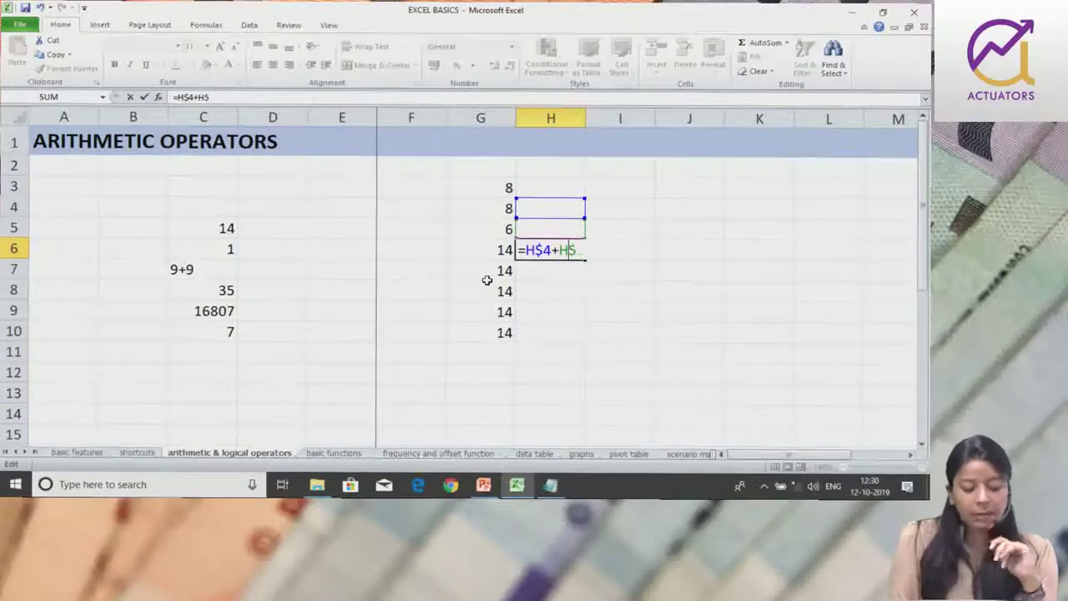
Add $ before the 5 in H6's formula so it reads =H$4+H$5.
{"action": "key", "text": "Left"}
{"action": "type", "text": "$"}
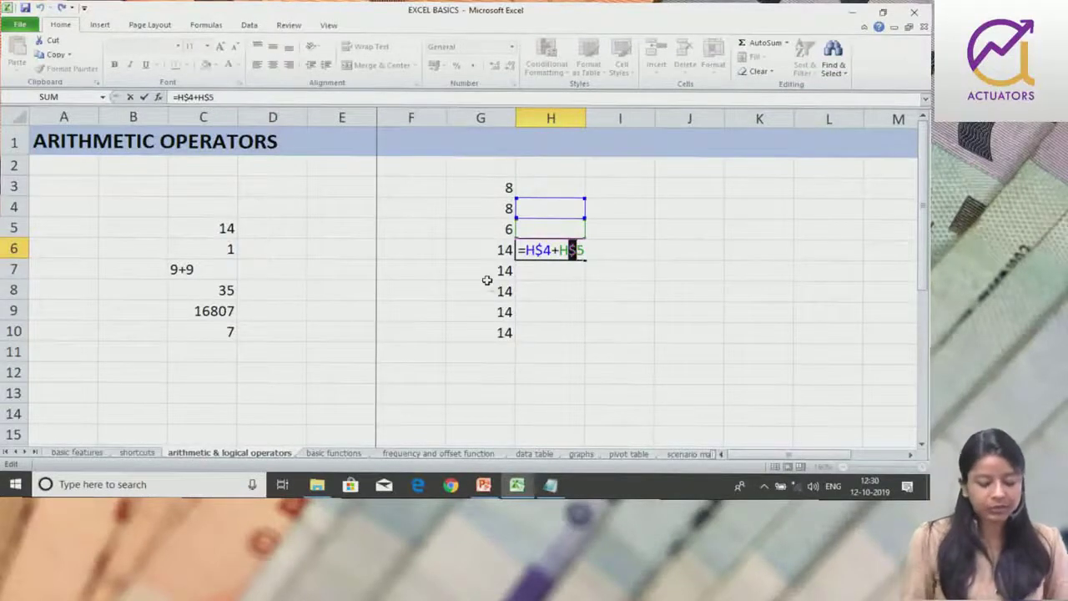
{"action": "key", "text": "Return"}
Clear the copied results from G7:G10 and H6.
{"action": "left_click", "coordinate": [482, 248]}
{"action": "left_click_drag", "start_coordinate": [492, 274], "coordinate": [480, 342]}
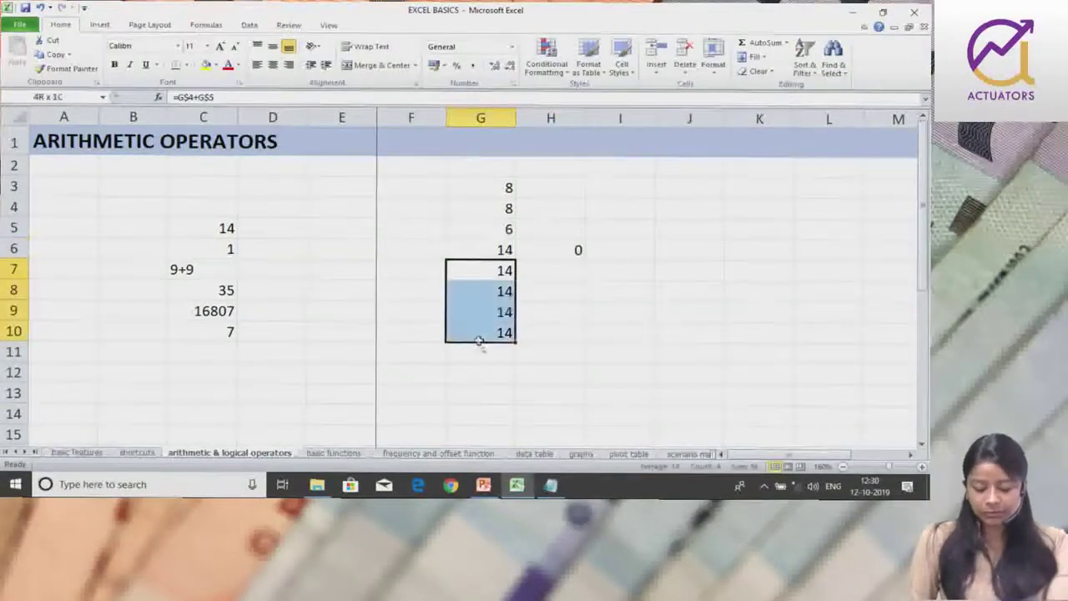
{"action": "key", "text": "Delete"}
{"action": "left_click", "coordinate": [576, 248]}
{"action": "key", "text": "Delete"}
{"action": "left_click", "coordinate": [548, 296]}
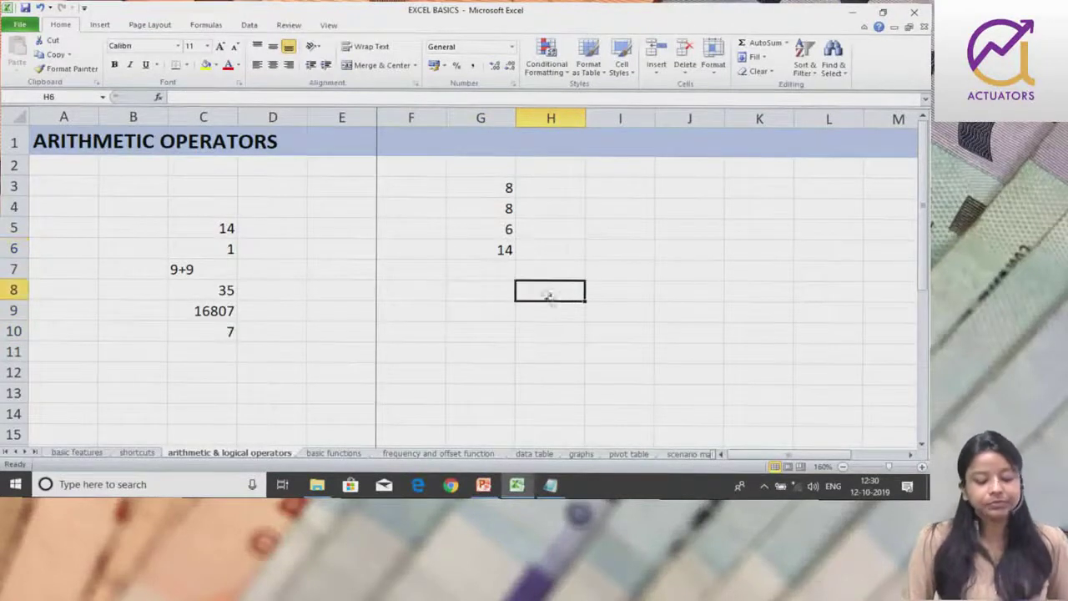
{"action": "left_click", "coordinate": [492, 260]}
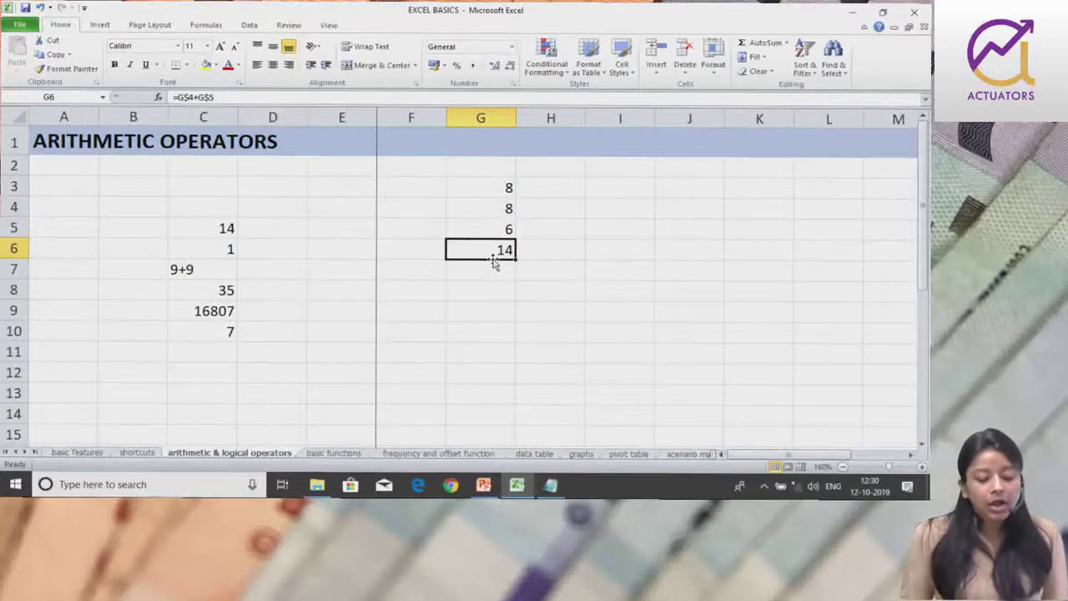
{"action": "left_click", "coordinate": [495, 180]}
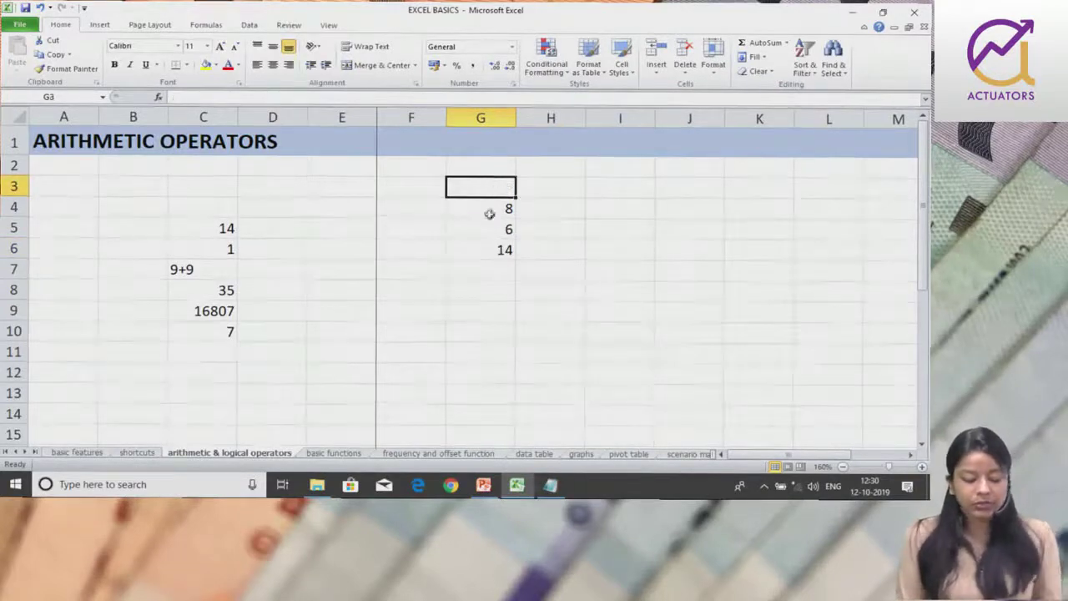
Re-enter =G4+G5 in G6, showing 14, and copy the cell with Ctrl+C.
{"action": "left_click", "coordinate": [475, 242]}
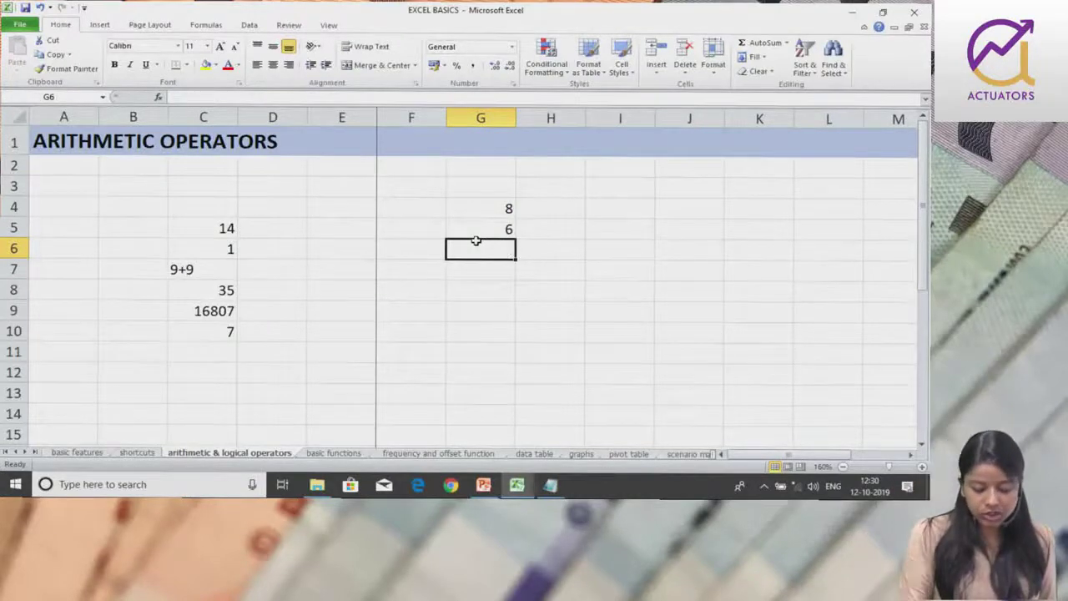
{"action": "type", "text": "="}
{"action": "left_click", "coordinate": [484, 210]}
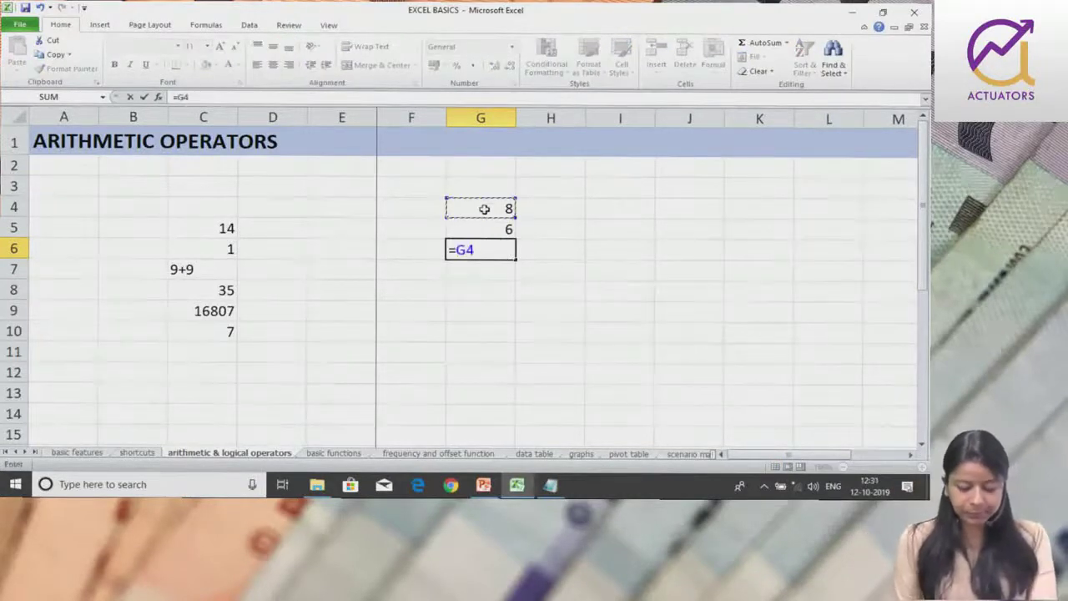
{"action": "left_click", "coordinate": [487, 229]}
{"action": "key", "text": "Return"}
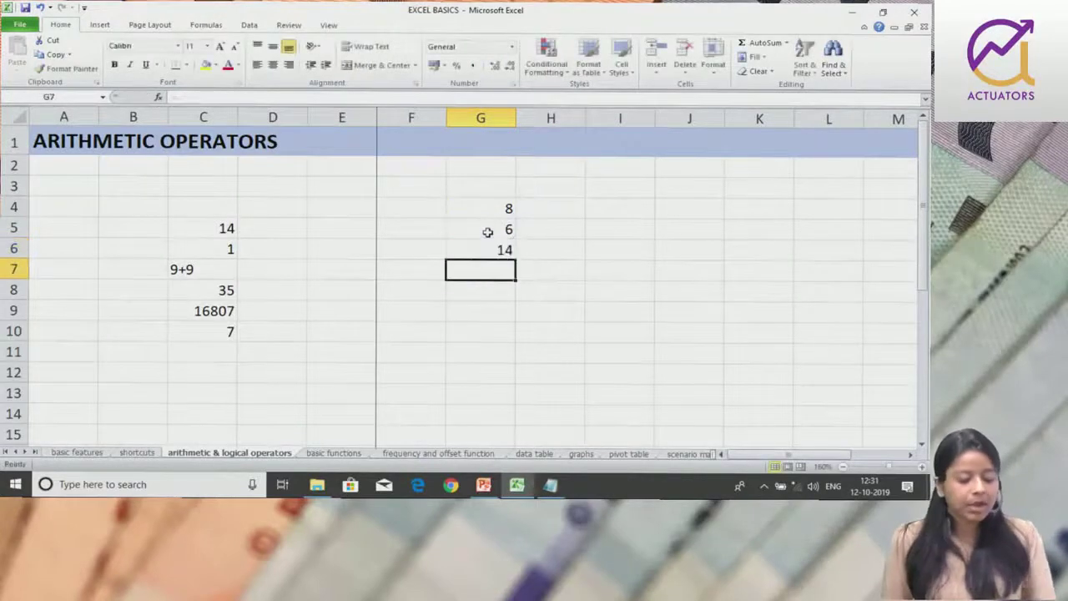
{"action": "left_click", "coordinate": [494, 249]}
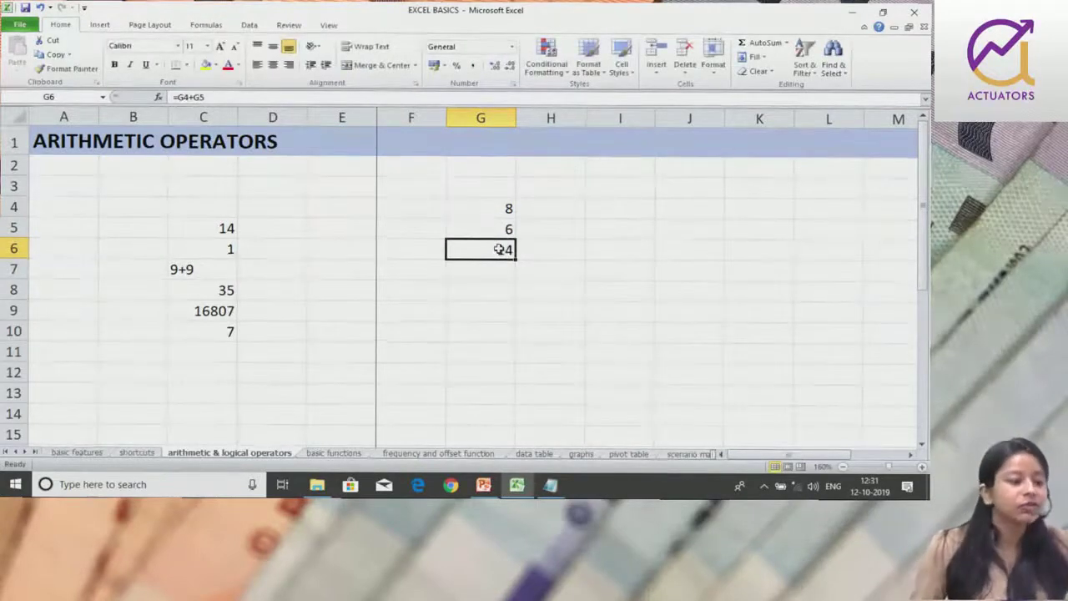
{"action": "double_click", "coordinate": [498, 249]}
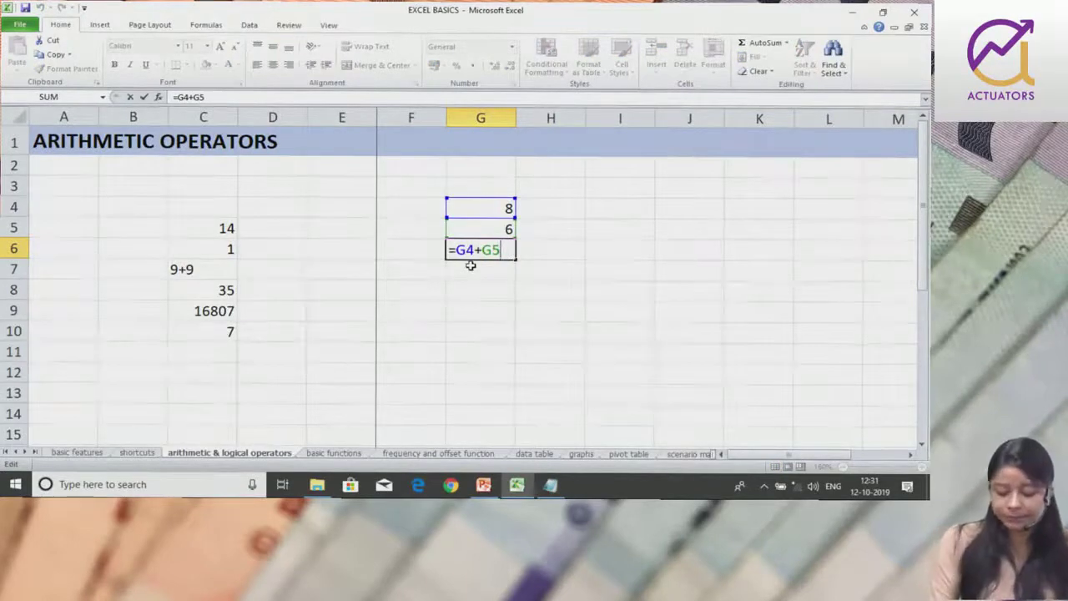
{"action": "key", "text": "Return"}
{"action": "key", "text": "Up"}
{"action": "key", "text": "ctrl+c"}
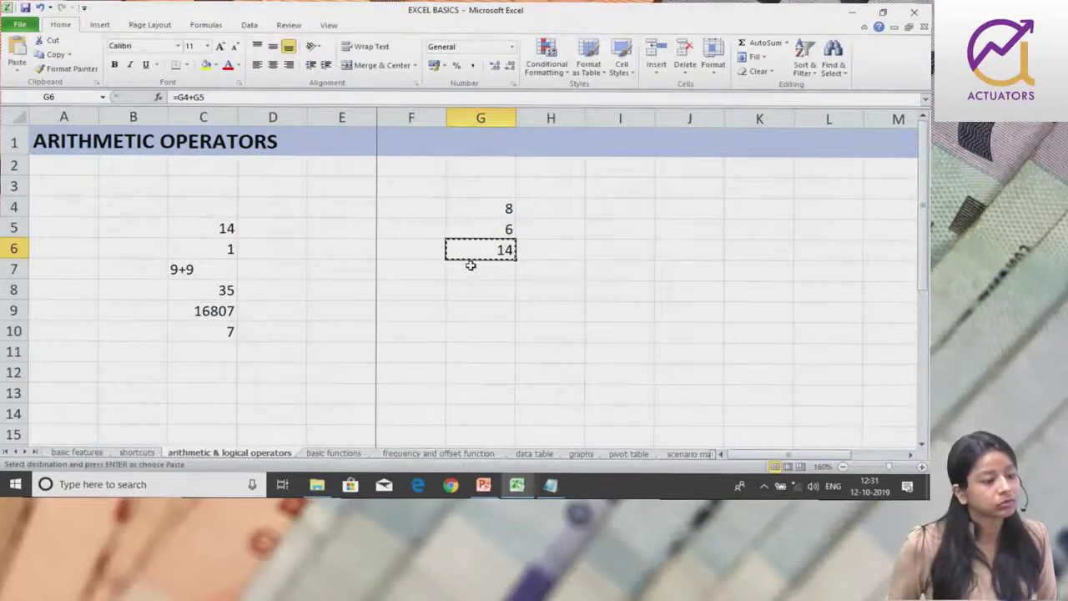
Paste G6's formula into I6, then cancel the copy marquee.
{"action": "left_click", "coordinate": [624, 248]}
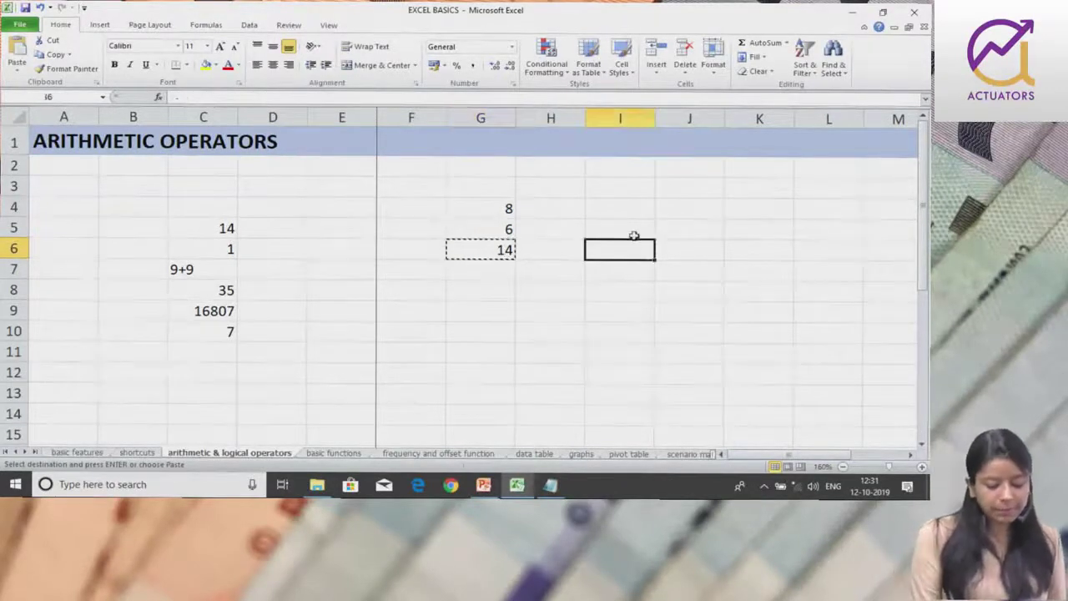
{"action": "key", "text": "ctrl+v"}
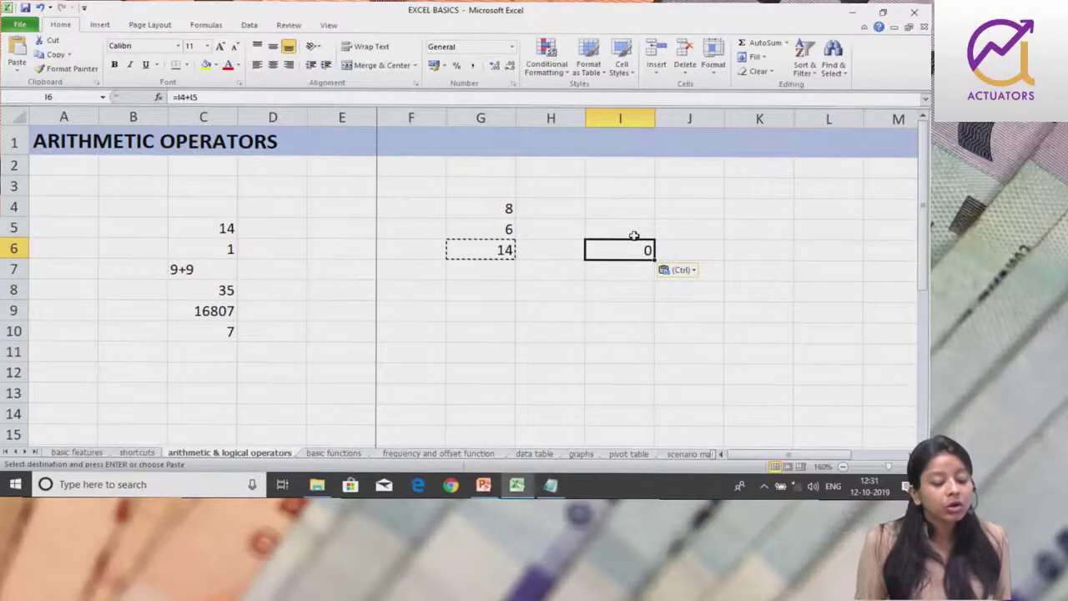
{"action": "left_click", "coordinate": [633, 271]}
{"action": "key", "text": "Escape"}
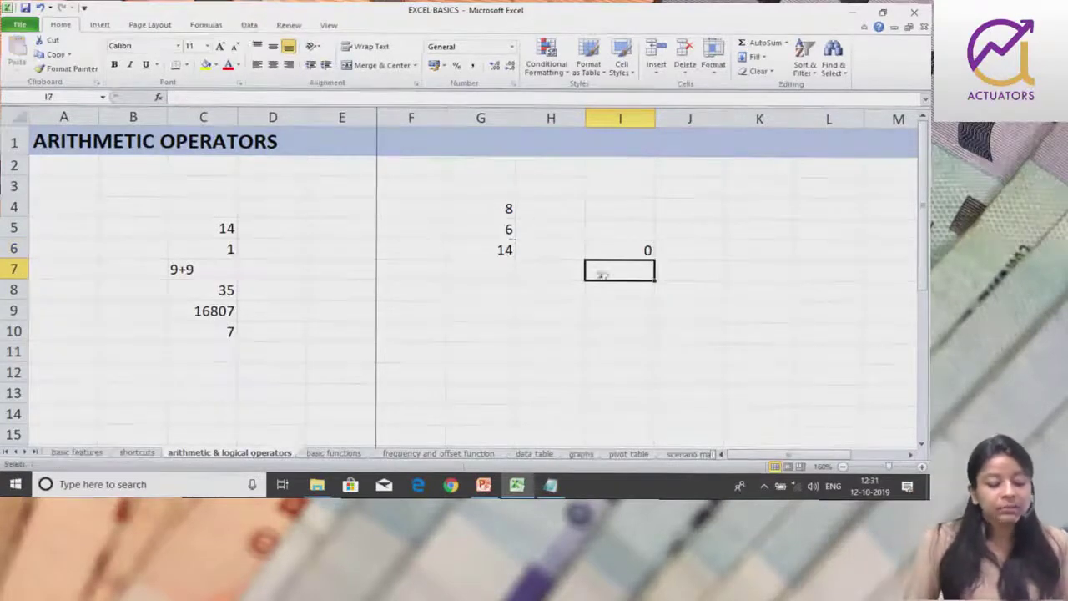
Compare I6's shifted =I4+I5 formula with G6's =G4+G5.
{"action": "left_click", "coordinate": [506, 252]}
{"action": "left_click", "coordinate": [623, 252]}
{"action": "left_click", "coordinate": [496, 252]}
{"action": "left_click", "coordinate": [608, 244]}
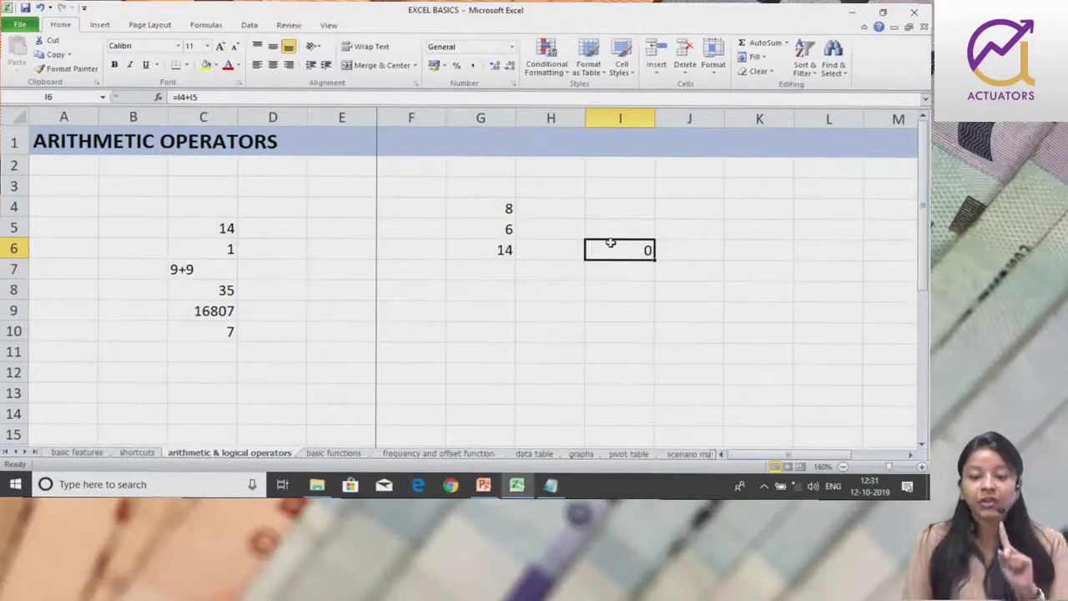
{"action": "double_click", "coordinate": [492, 254]}
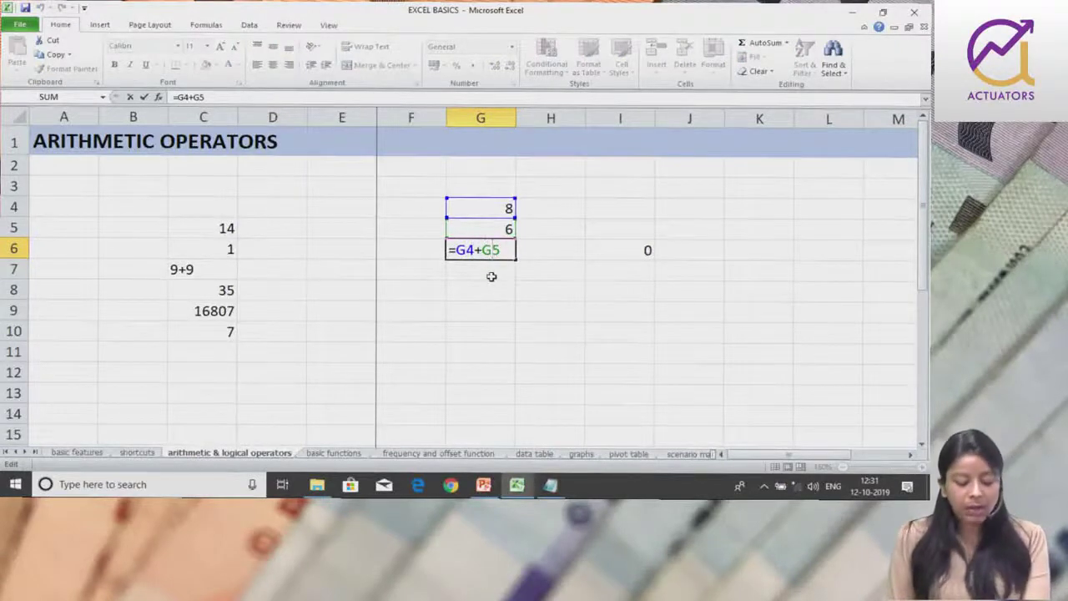
{"action": "key", "text": "Return"}
{"action": "double_click", "coordinate": [626, 248]}
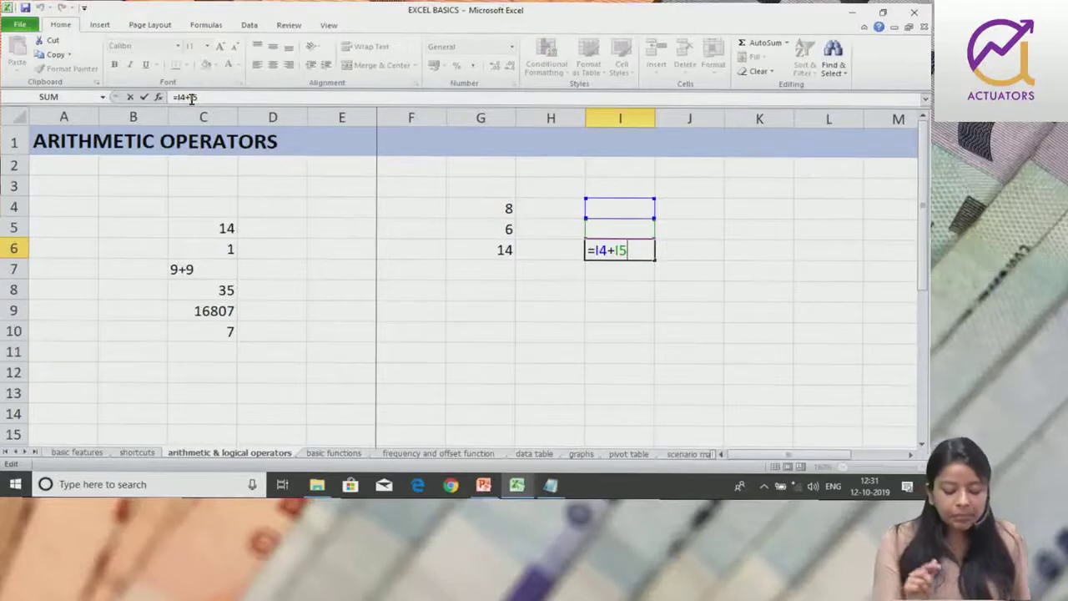
{"action": "key", "text": "Return"}
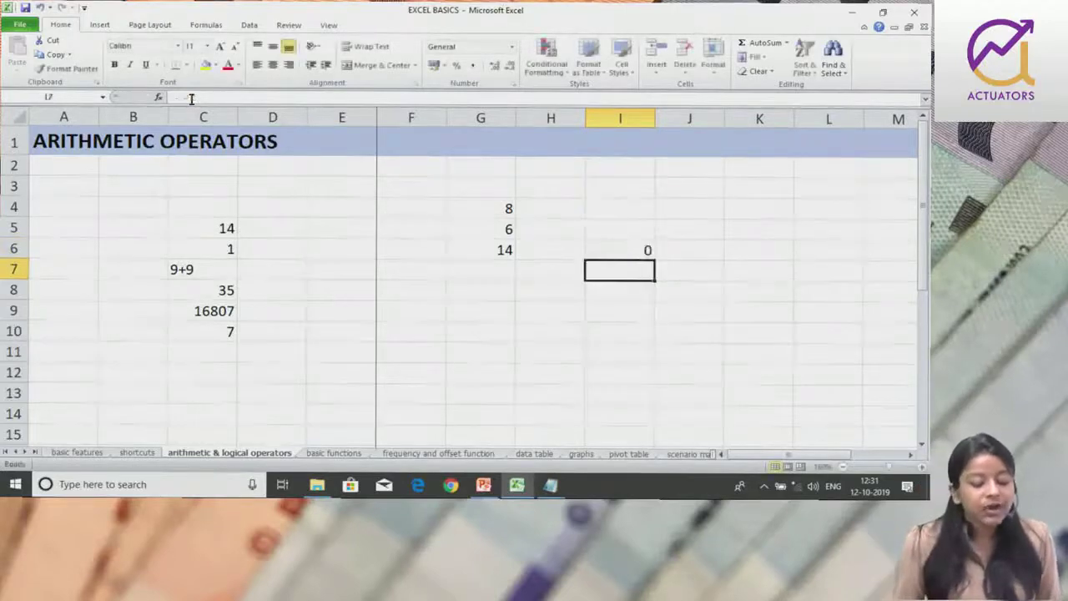
{"action": "left_click", "coordinate": [470, 252]}
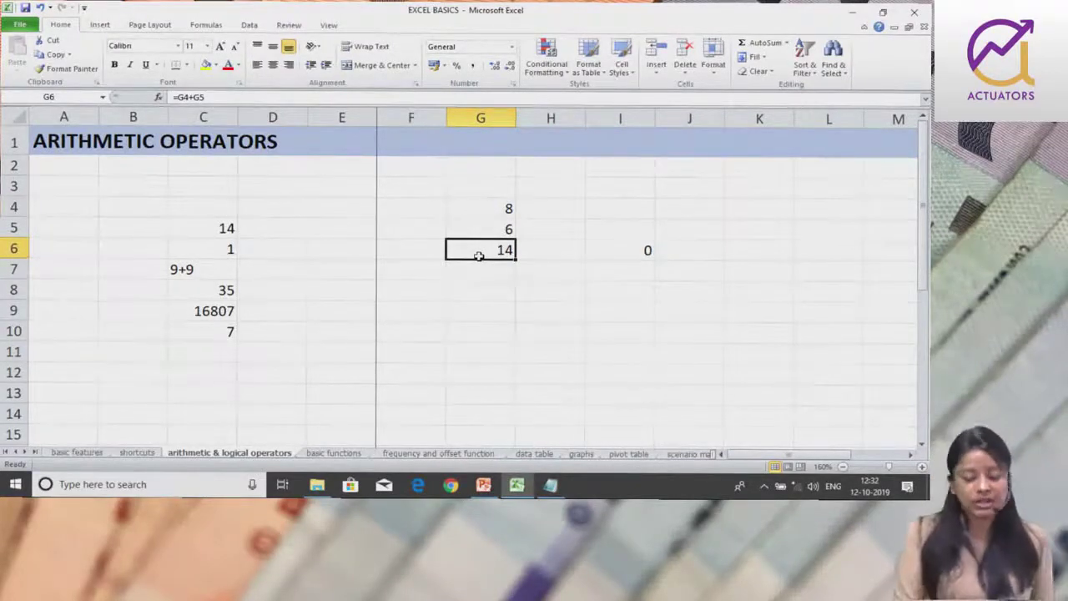
{"action": "key", "text": "ctrl+c"}
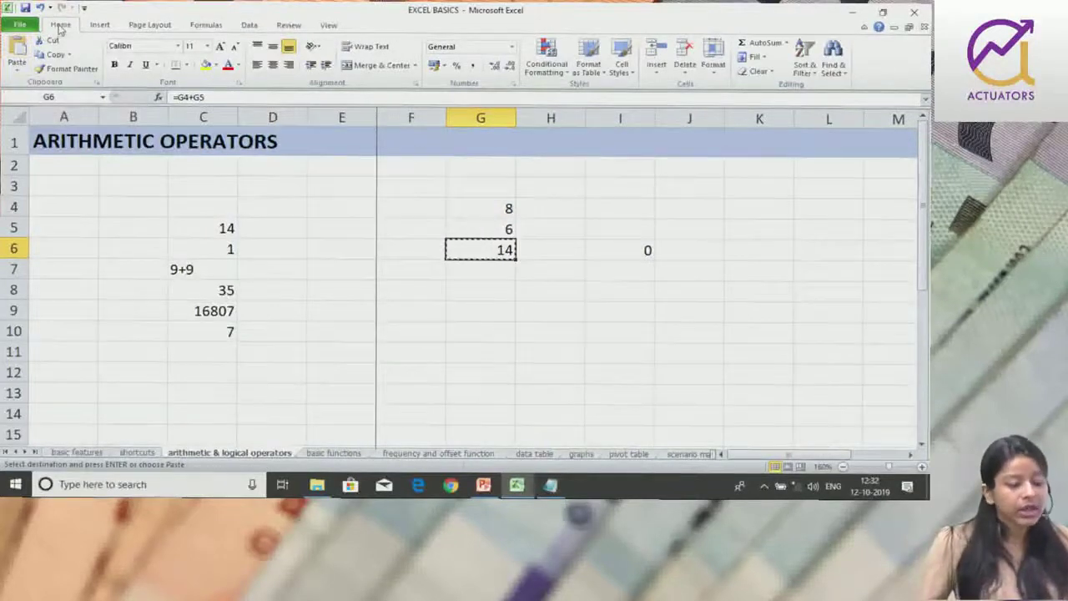
{"action": "left_click", "coordinate": [13, 67]}
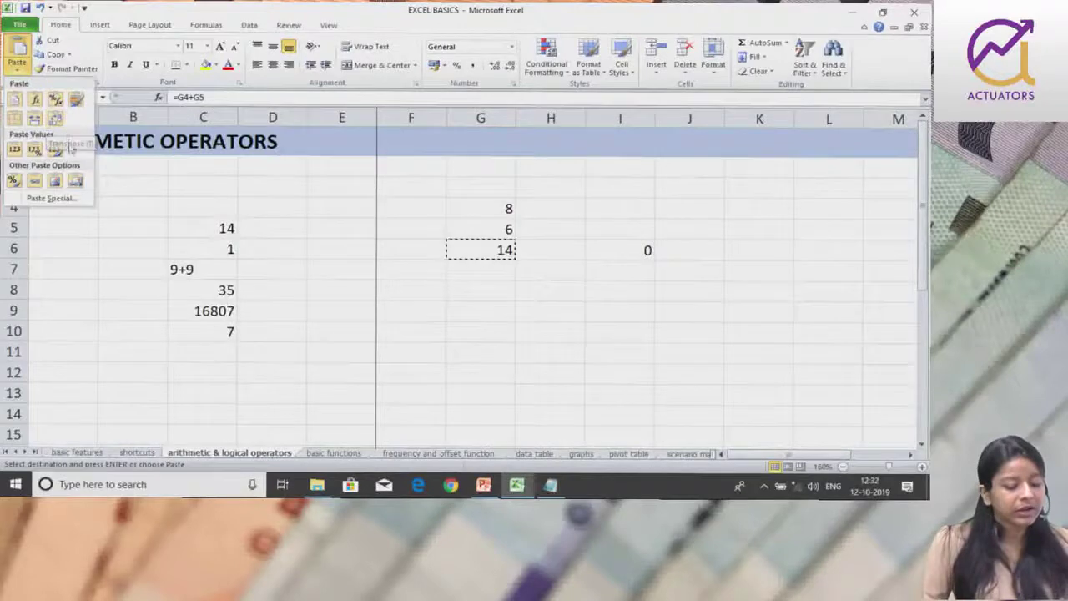
{"action": "left_click", "coordinate": [71, 203]}
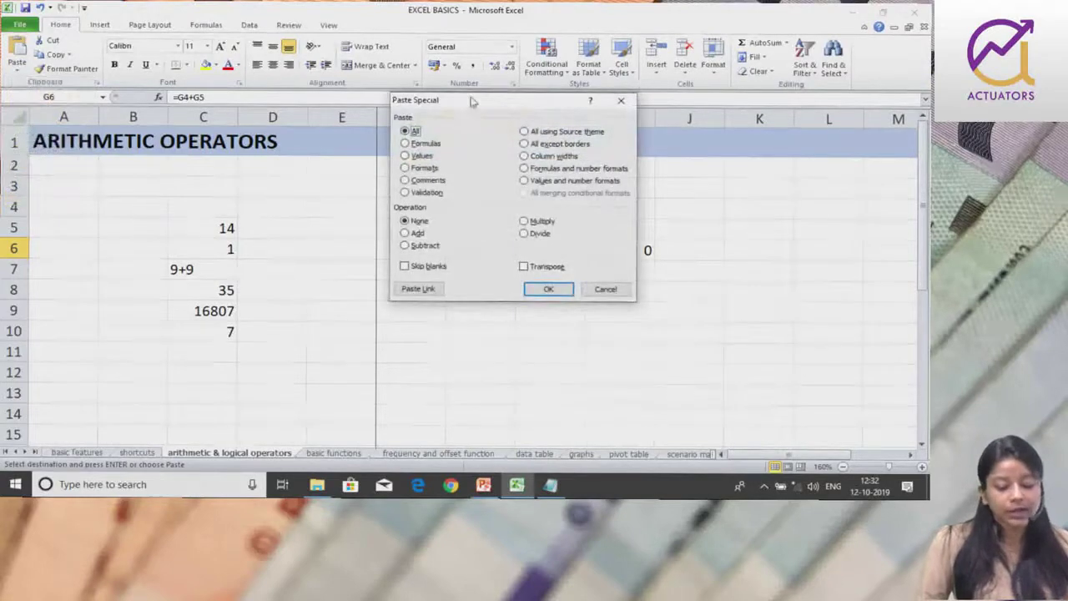
{"action": "left_click_drag", "start_coordinate": [471, 100], "coordinate": [277, 77]}
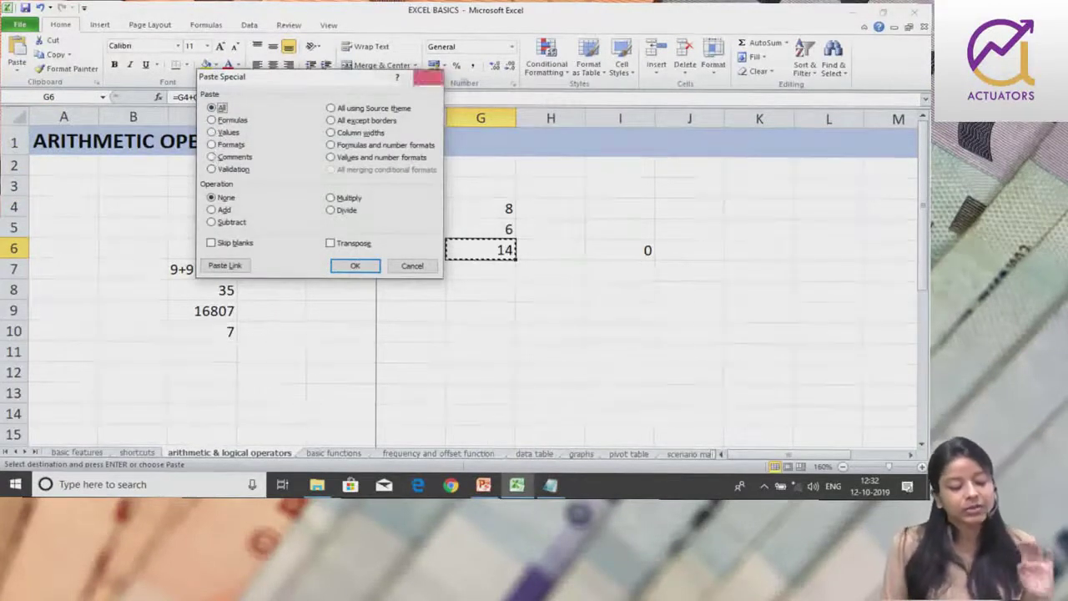
{"action": "left_click", "coordinate": [427, 76]}
{"action": "left_click", "coordinate": [629, 289]}
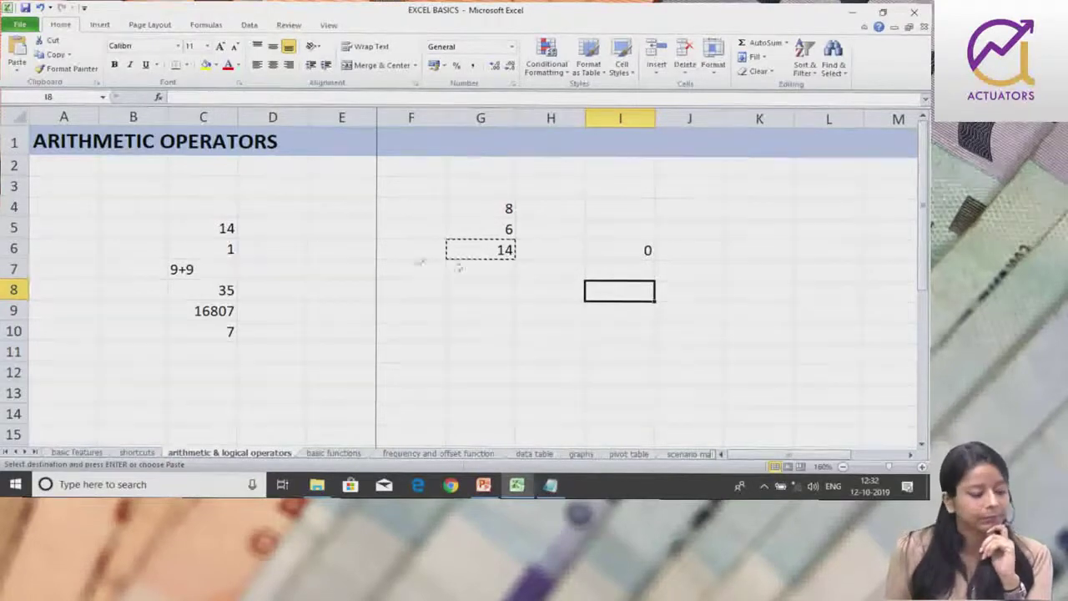
Paste only the value 14 from G6 into I8 using Paste Special > Values.
{"action": "left_click", "coordinate": [16, 74]}
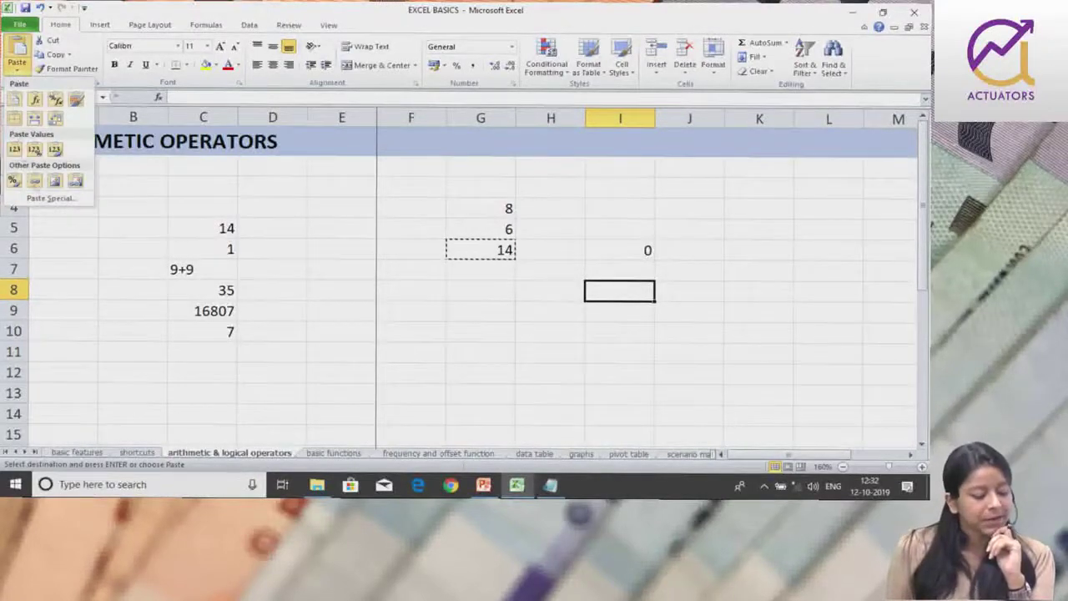
{"action": "left_click", "coordinate": [50, 198]}
{"action": "left_click_drag", "start_coordinate": [347, 83], "coordinate": [419, 84]}
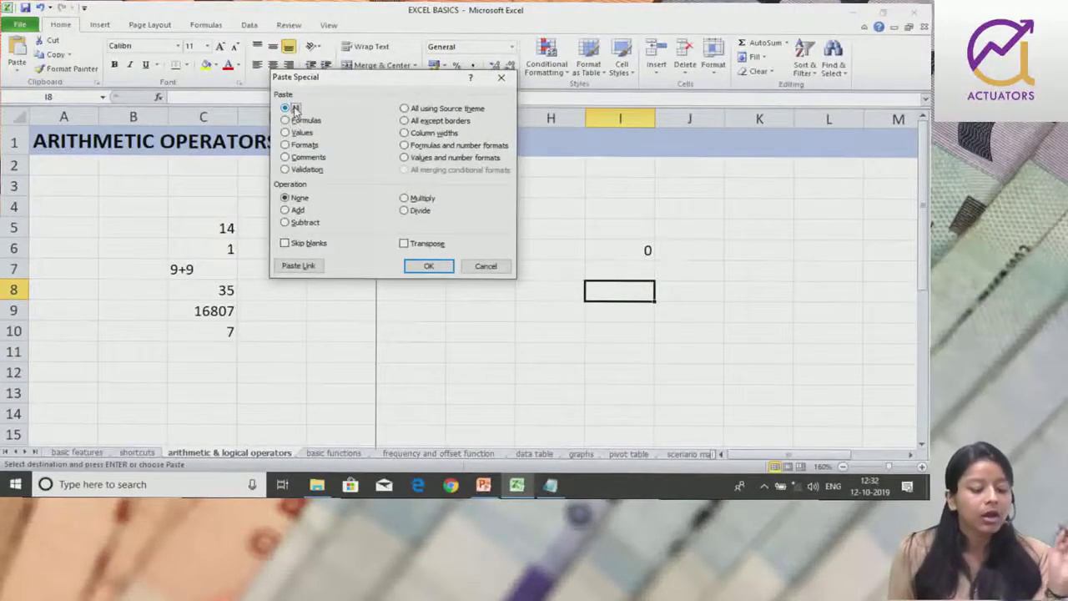
{"action": "left_click", "coordinate": [296, 134]}
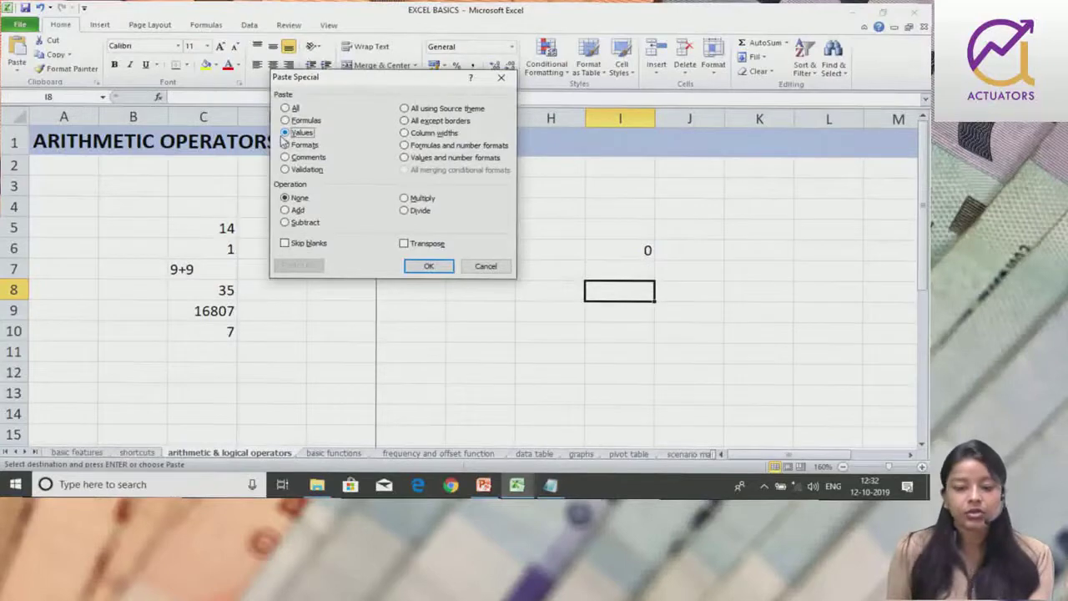
{"action": "left_click_drag", "start_coordinate": [359, 78], "coordinate": [241, 83]}
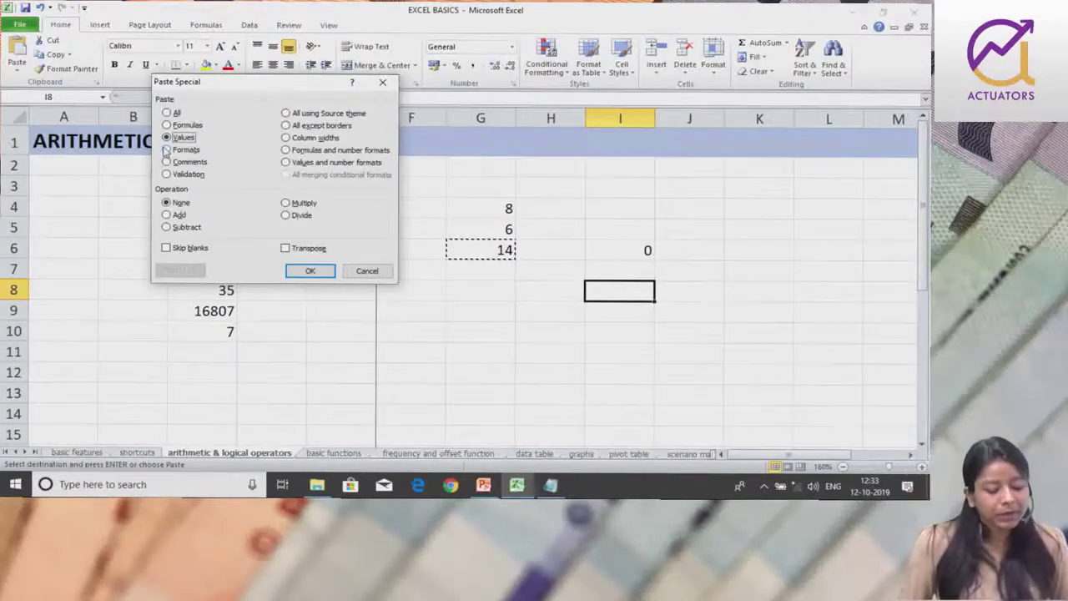
{"action": "left_click", "coordinate": [310, 269]}
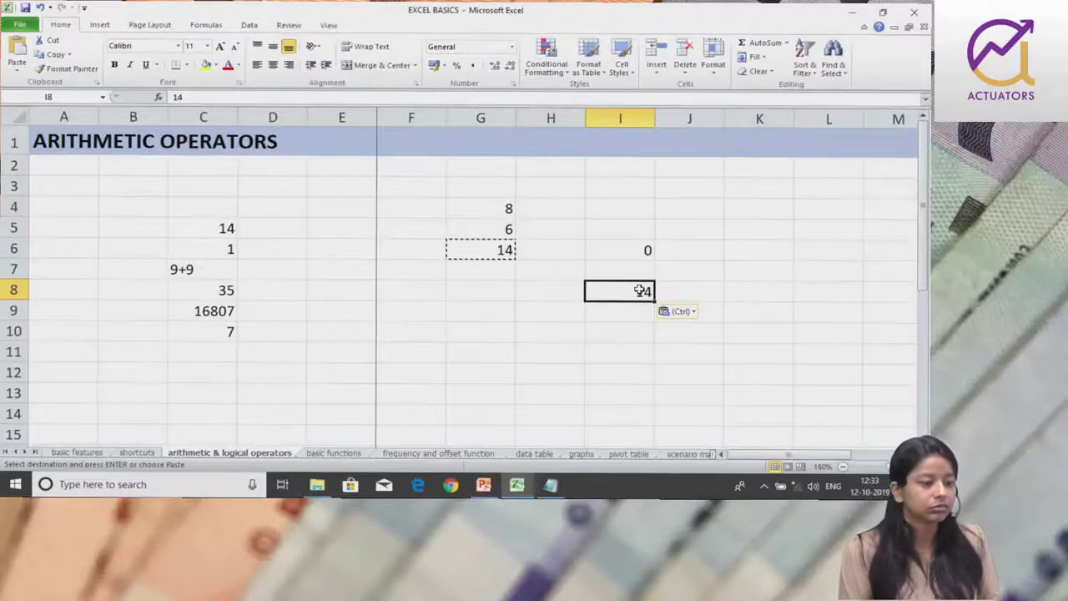
{"action": "key", "text": "Escape"}
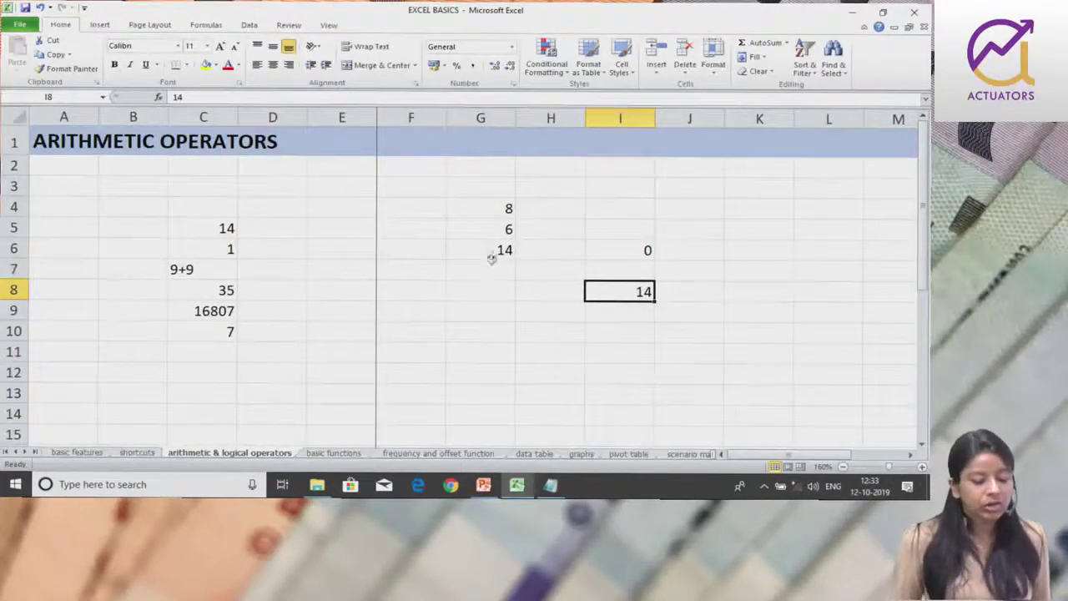
Give cell G6, showing 14, a red font colour and a yellow fill.
{"action": "left_click", "coordinate": [492, 250]}
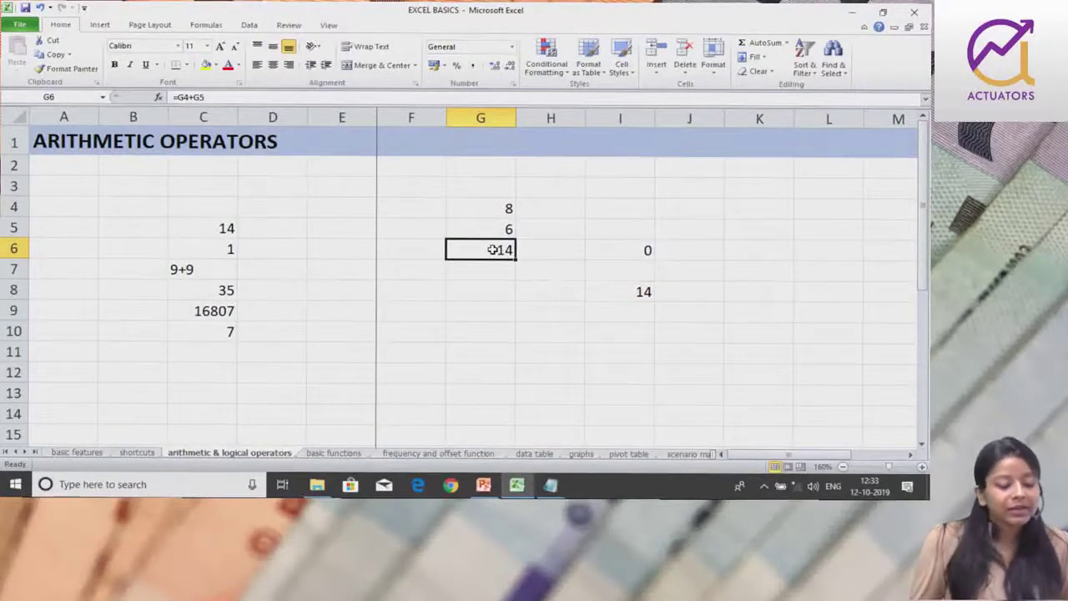
{"action": "left_click", "coordinate": [228, 65]}
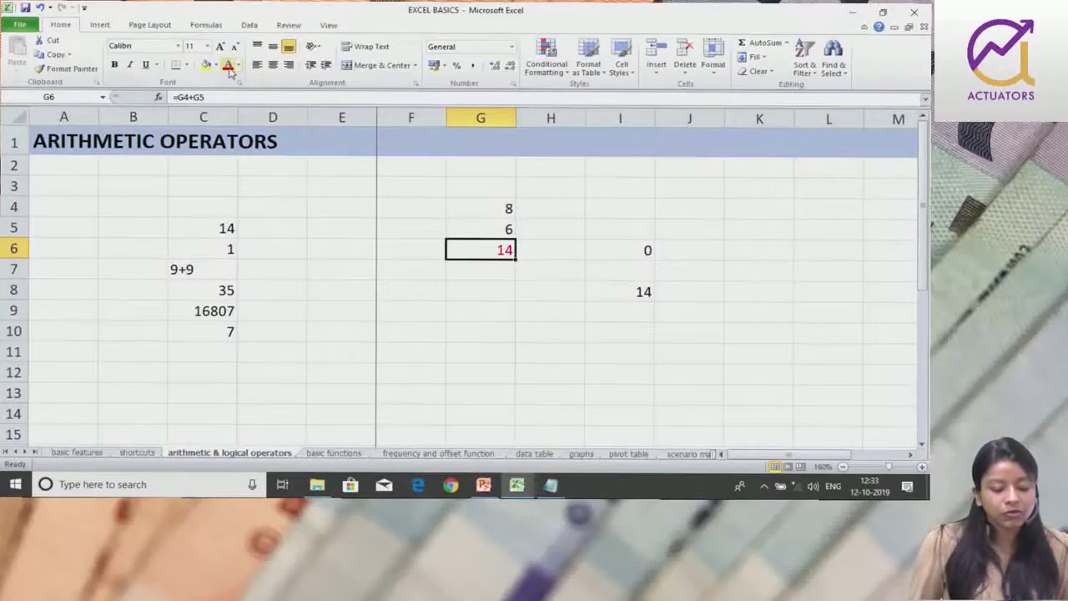
{"action": "left_click", "coordinate": [206, 65]}
{"action": "left_click", "coordinate": [497, 311]}
{"action": "left_click", "coordinate": [483, 247]}
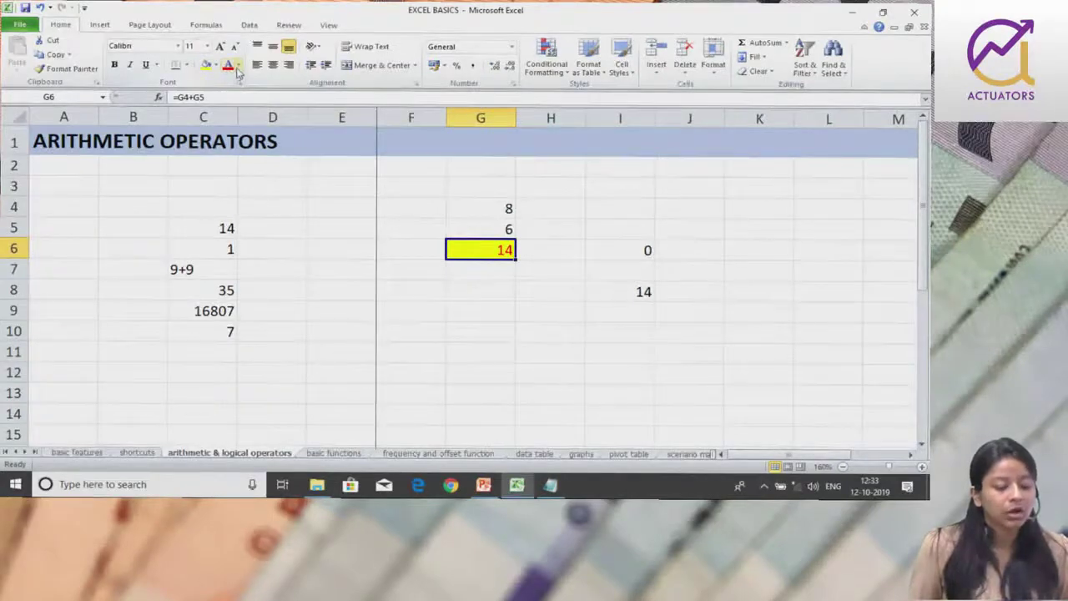
Open the full font colour picker, close it unchanged, and copy G6 again.
{"action": "left_click", "coordinate": [238, 70]}
{"action": "left_click", "coordinate": [457, 169]}
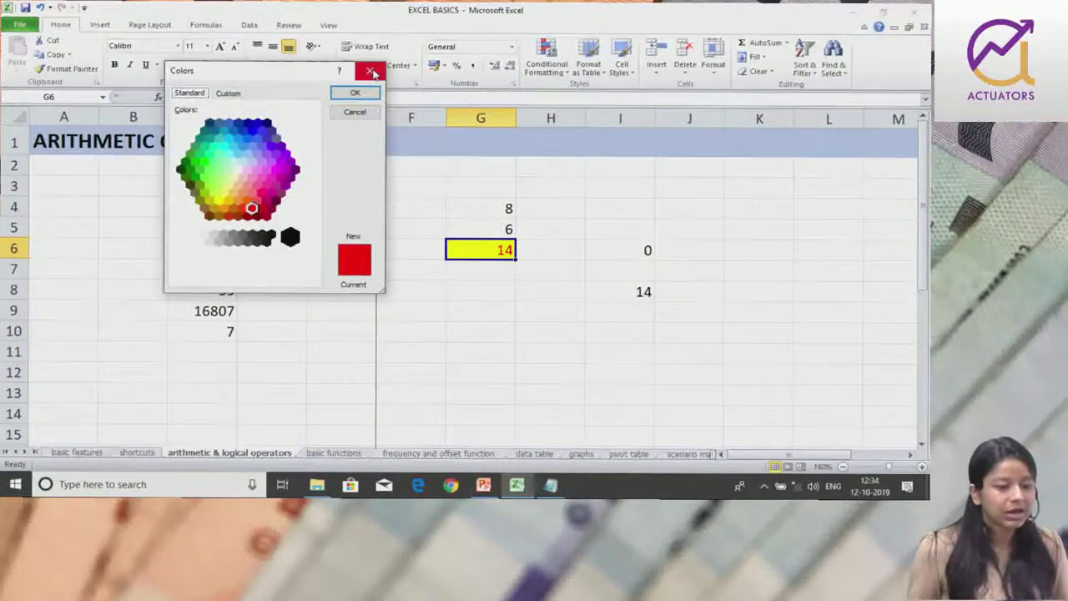
{"action": "left_click", "coordinate": [372, 72]}
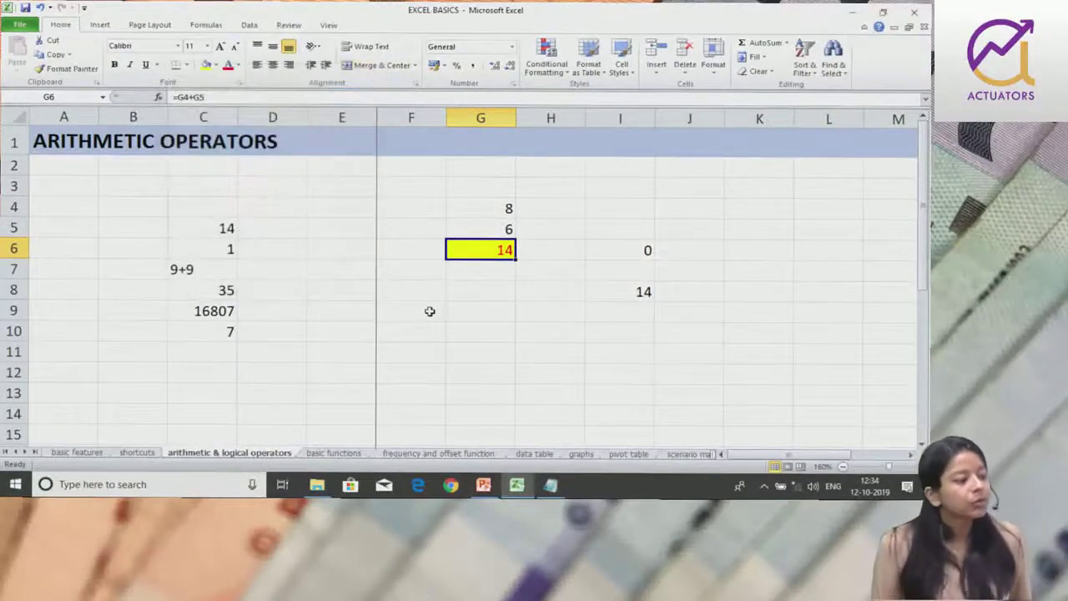
{"action": "key", "text": "ctrl+c"}
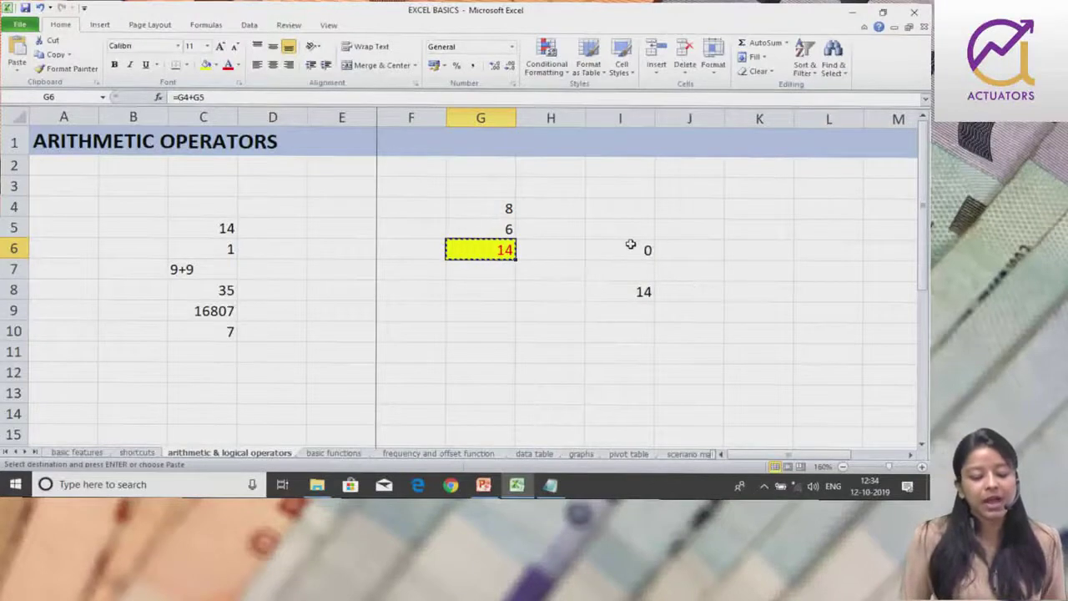
Paste Special only G6's formats into J6.
{"action": "left_click", "coordinate": [697, 244]}
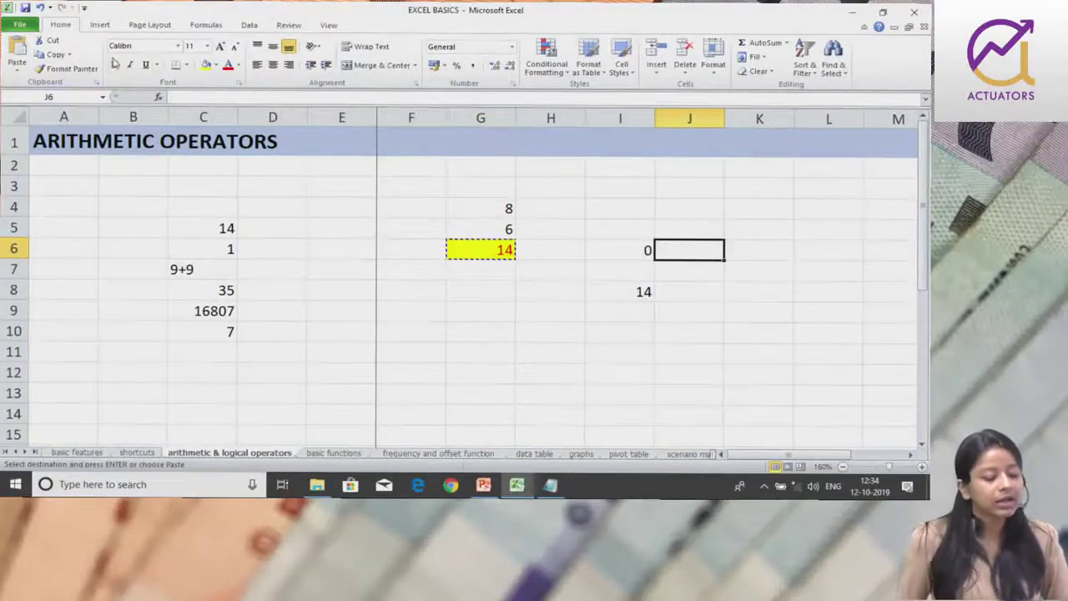
{"action": "left_click", "coordinate": [19, 67]}
{"action": "left_click", "coordinate": [63, 202]}
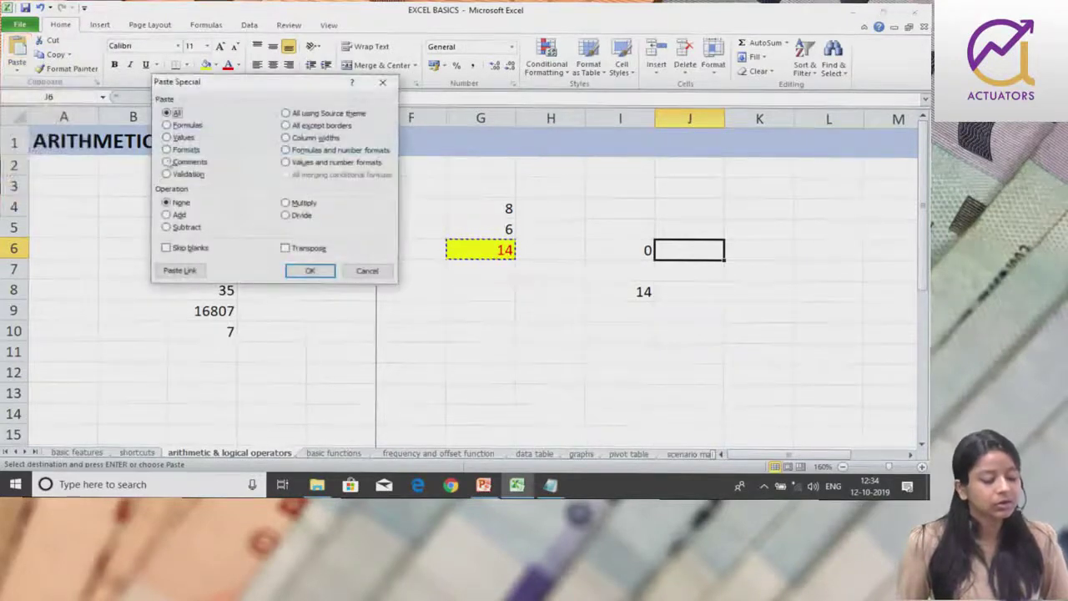
{"action": "left_click", "coordinate": [167, 149]}
{"action": "left_click", "coordinate": [309, 270]}
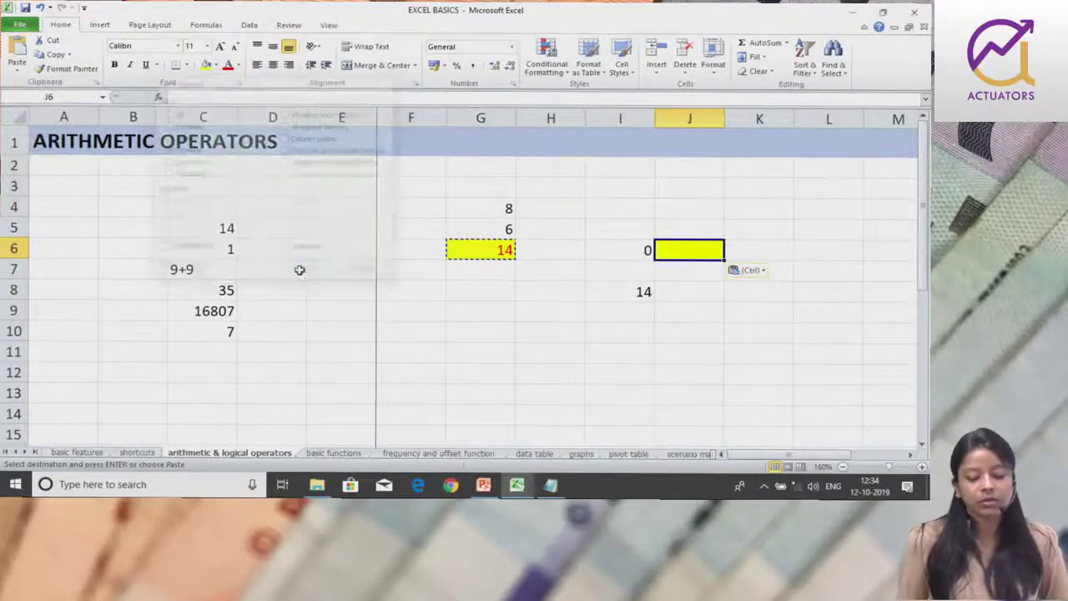
Enter 999 into J6 so it shows red on yellow.
{"action": "left_click", "coordinate": [668, 290]}
{"action": "left_click", "coordinate": [669, 248]}
{"action": "type", "text": "99"}
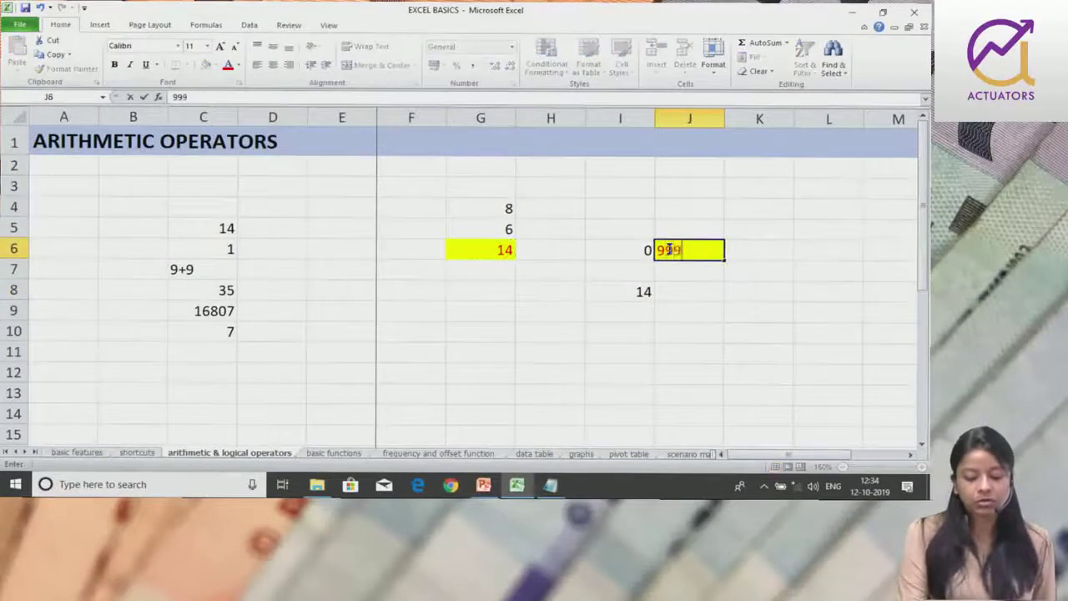
{"action": "type", "text": "9"}
{"action": "key", "text": "Return"}
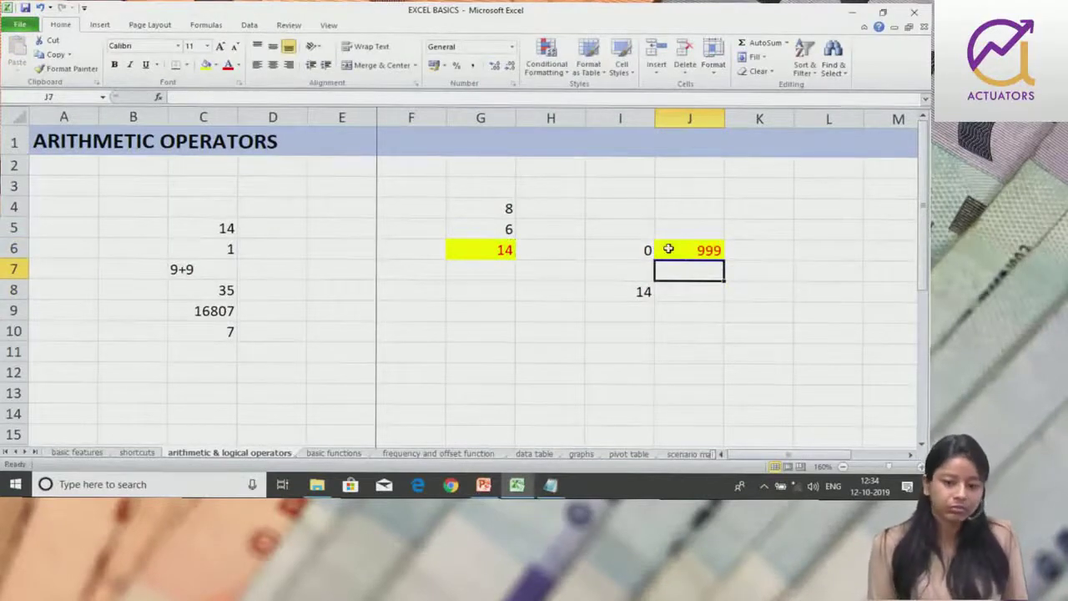
Undo J6's 999 and formatting, cancel the copy marquee, then redo and check I8's 14.
{"action": "left_click", "coordinate": [668, 248]}
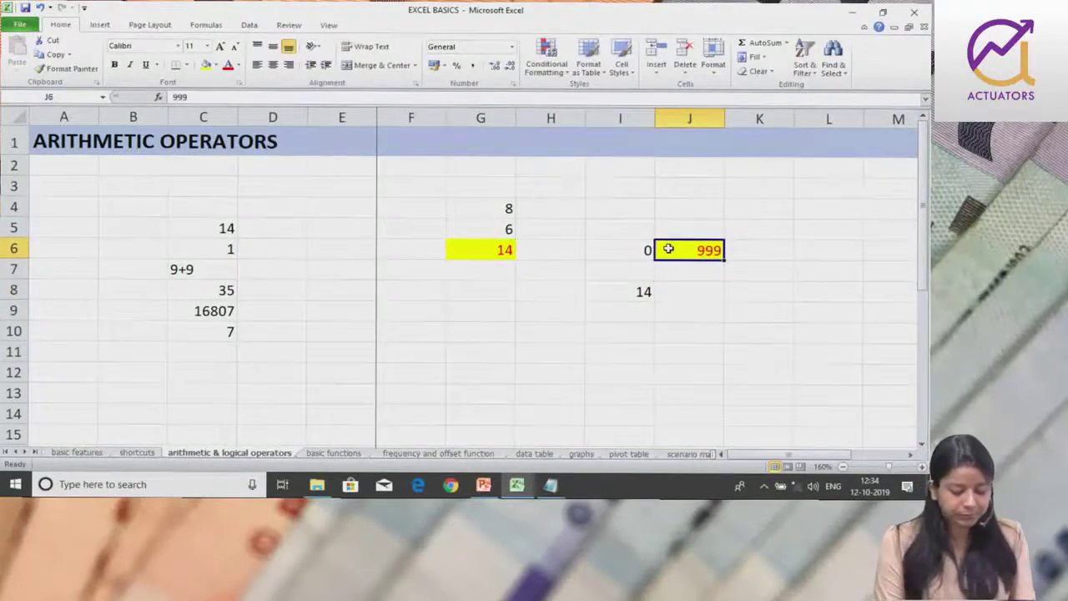
{"action": "key", "text": "ctrl+z"}
{"action": "key", "text": "ctrl+z"}
{"action": "key", "text": "Escape"}
{"action": "left_click", "coordinate": [616, 291]}
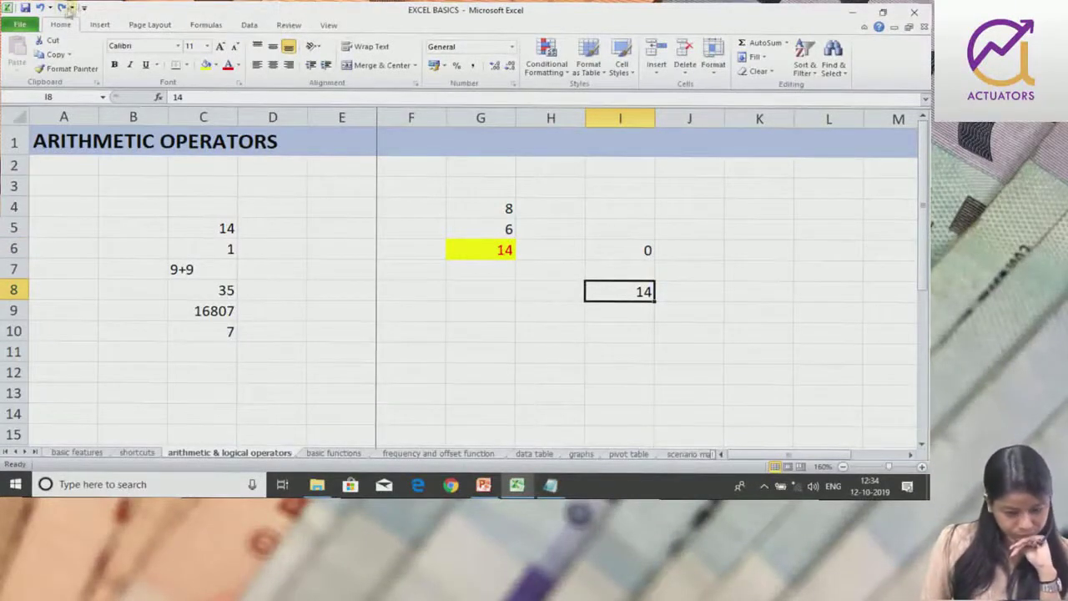
{"action": "left_click", "coordinate": [62, 8]}
{"action": "left_click", "coordinate": [62, 8]}
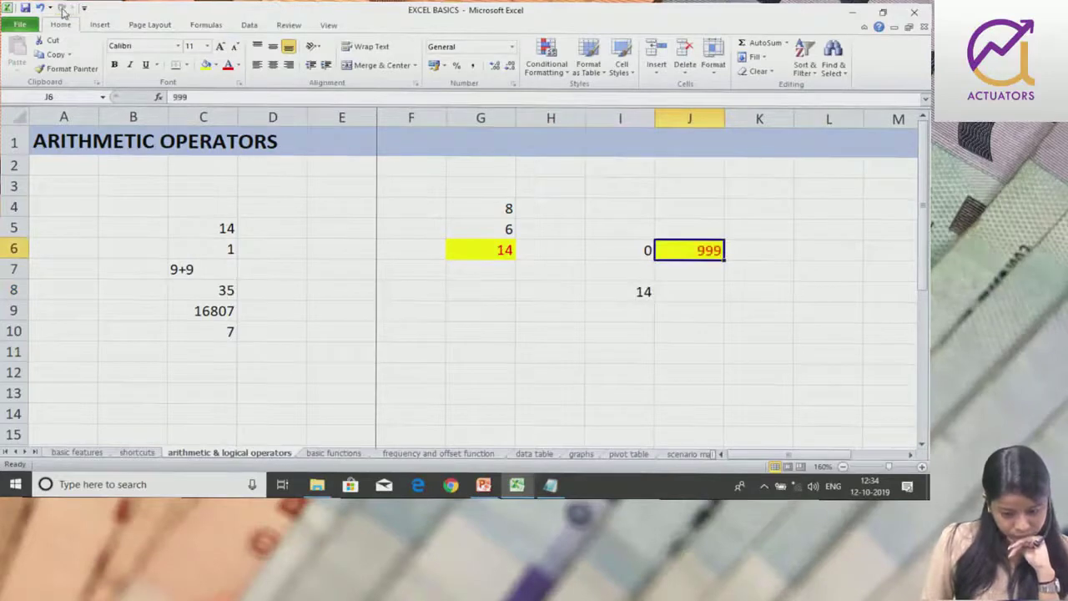
{"action": "left_click", "coordinate": [632, 353]}
{"action": "left_click", "coordinate": [632, 286]}
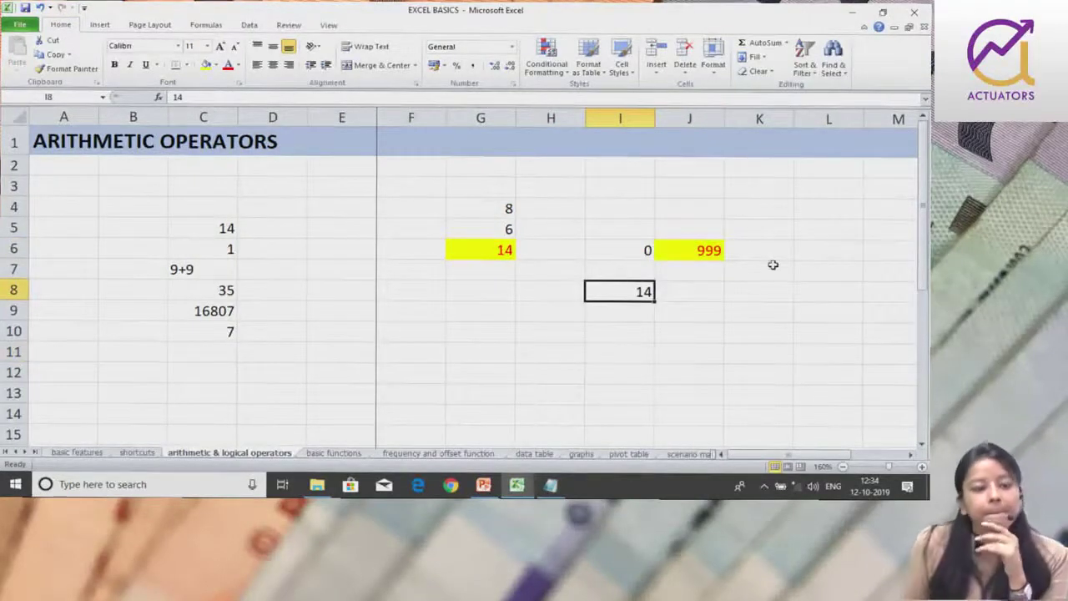
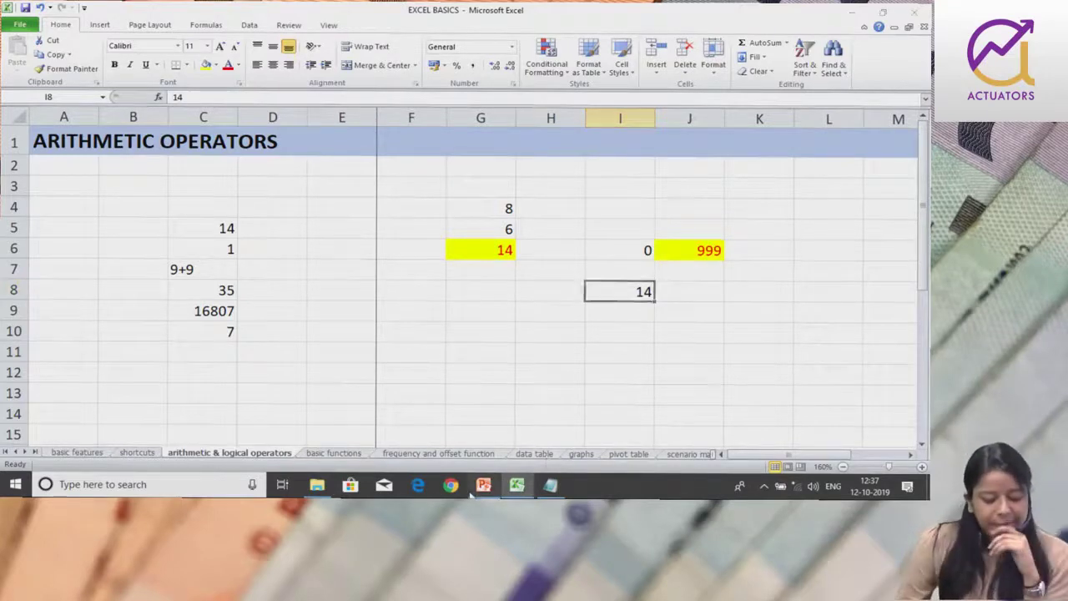
Glance at the presentation slides, then bring the Excel workbook back to the front.
{"action": "key", "text": "alt+Tab"}
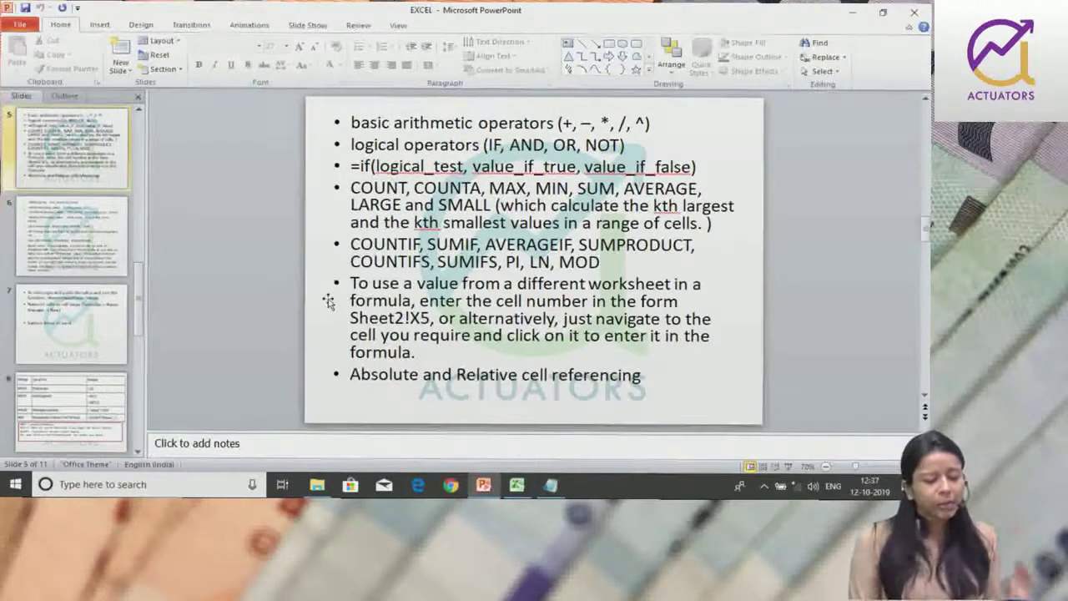
{"action": "key", "text": "alt+Tab"}
{"action": "left_click", "coordinate": [393, 278]}
Scroll down to the LOGICAL OPERATORS table and start a formula with = in G23.
{"action": "key", "text": "Left"}
{"action": "key", "text": "Left"}
{"action": "key", "text": "Left"}
{"action": "key", "text": "Down"}
{"action": "key", "text": "Down"}
{"action": "key", "text": "Down"}
{"action": "key", "text": "Down"}
{"action": "key", "text": "Down"}
{"action": "key", "text": "Down"}
{"action": "key", "text": "Down"}
{"action": "key", "text": "Down"}
{"action": "key", "text": "Down"}
{"action": "key", "text": "Down"}
{"action": "key", "text": "Down"}
{"action": "key", "text": "Down"}
{"action": "key", "text": "Down"}
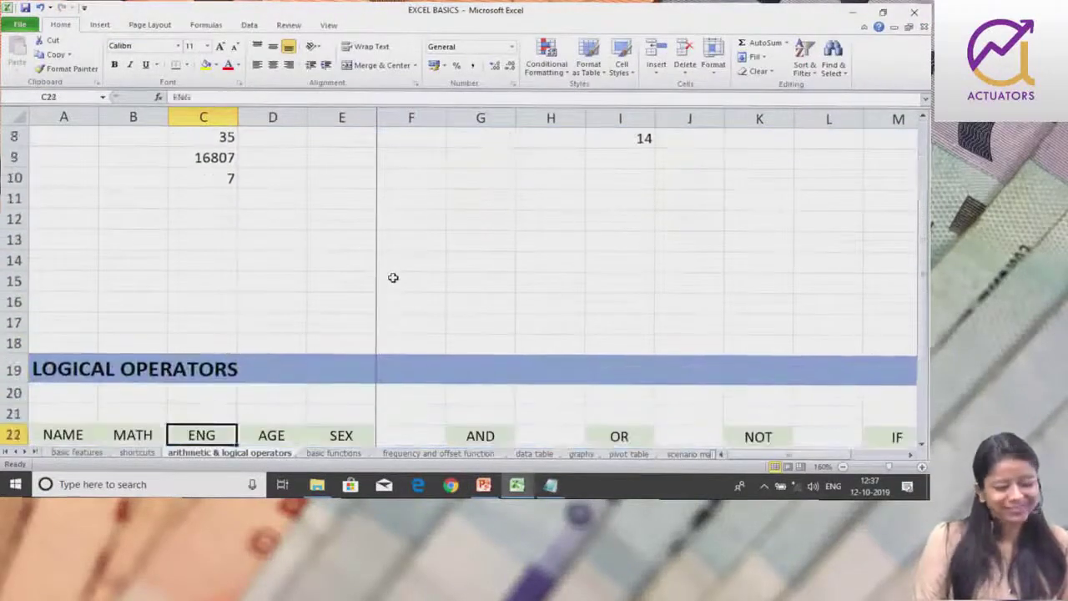
{"action": "key", "text": "Down"}
{"action": "key", "text": "Down"}
{"action": "key", "text": "Down"}
{"action": "key", "text": "Down"}
{"action": "key", "text": "Down"}
{"action": "key", "text": "Down"}
{"action": "key", "text": "Down"}
{"action": "key", "text": "Down"}
{"action": "key", "text": "Down"}
{"action": "key", "text": "Down"}
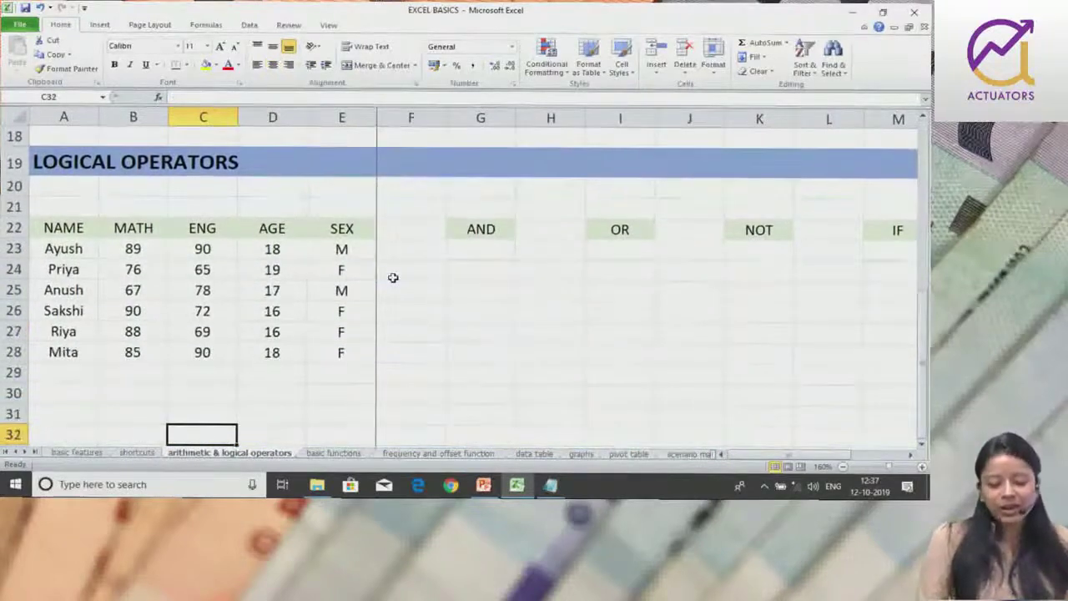
{"action": "key", "text": "Down"}
{"action": "key", "text": "Up"}
{"action": "key", "text": "Up"}
{"action": "key", "text": "Up"}
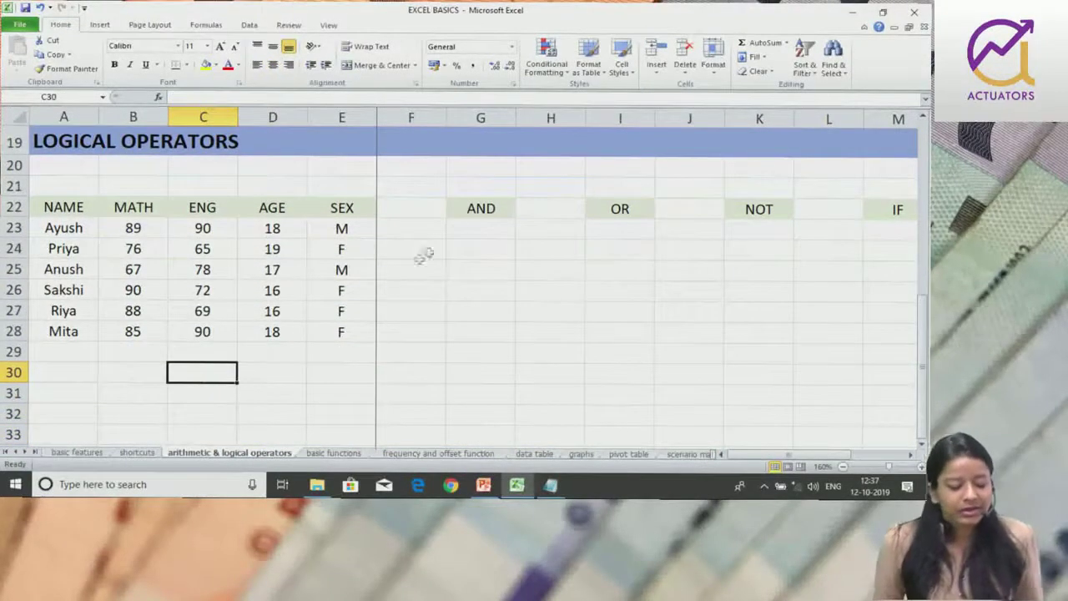
{"action": "left_click", "coordinate": [462, 236]}
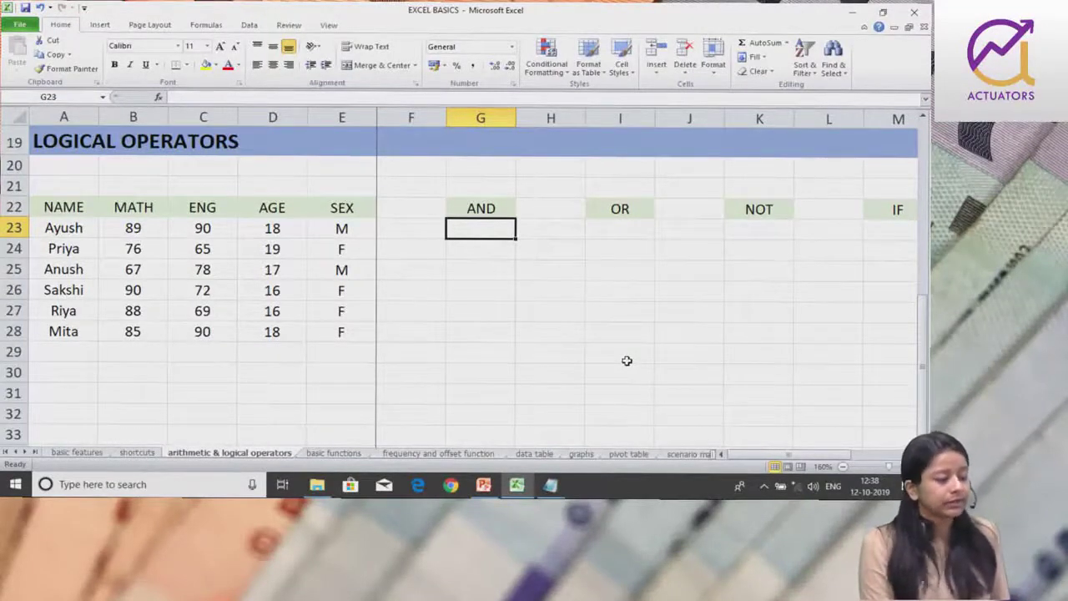
{"action": "type", "text": "="}
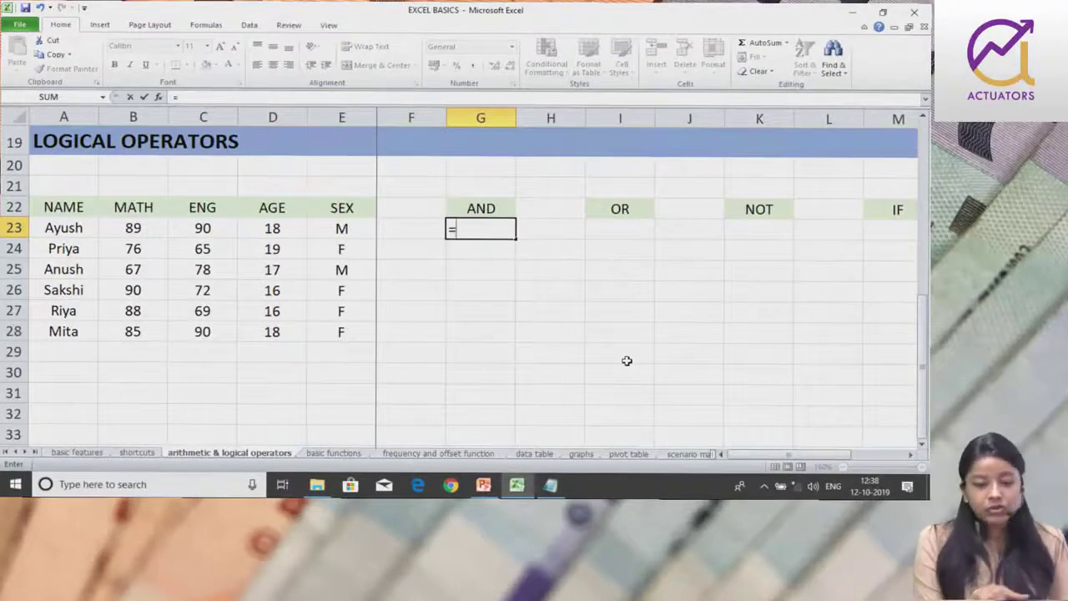
{"action": "key", "text": "BackSpace"}
{"action": "type", "text": "="}
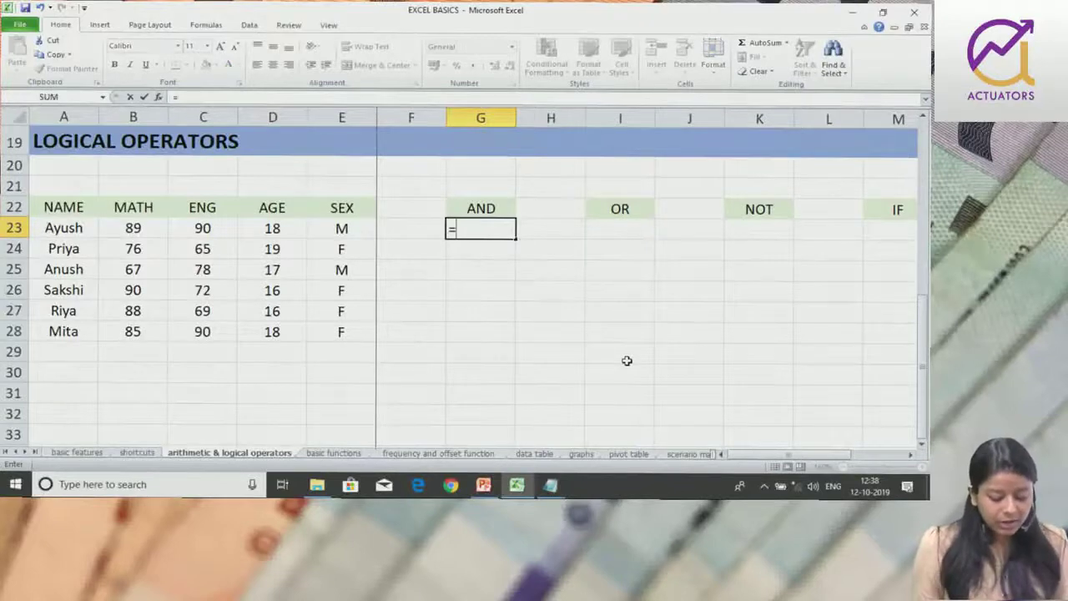
{"action": "type", "text": "and"}
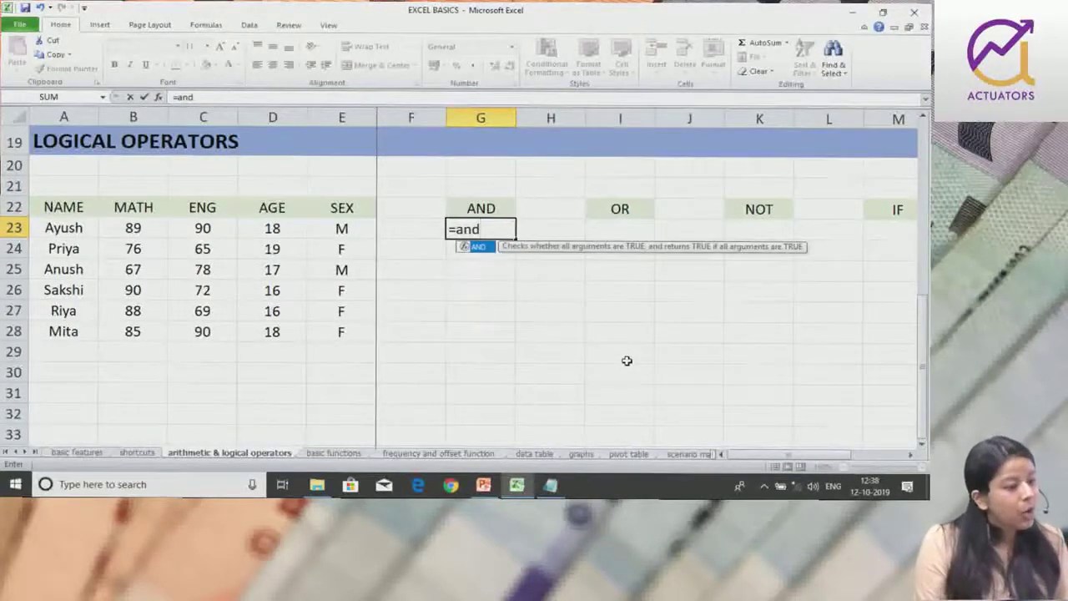
{"action": "key", "text": "BackSpace"}
{"action": "key", "text": "BackSpace"}
{"action": "key", "text": "BackSpace"}
{"action": "type", "text": "AND"}
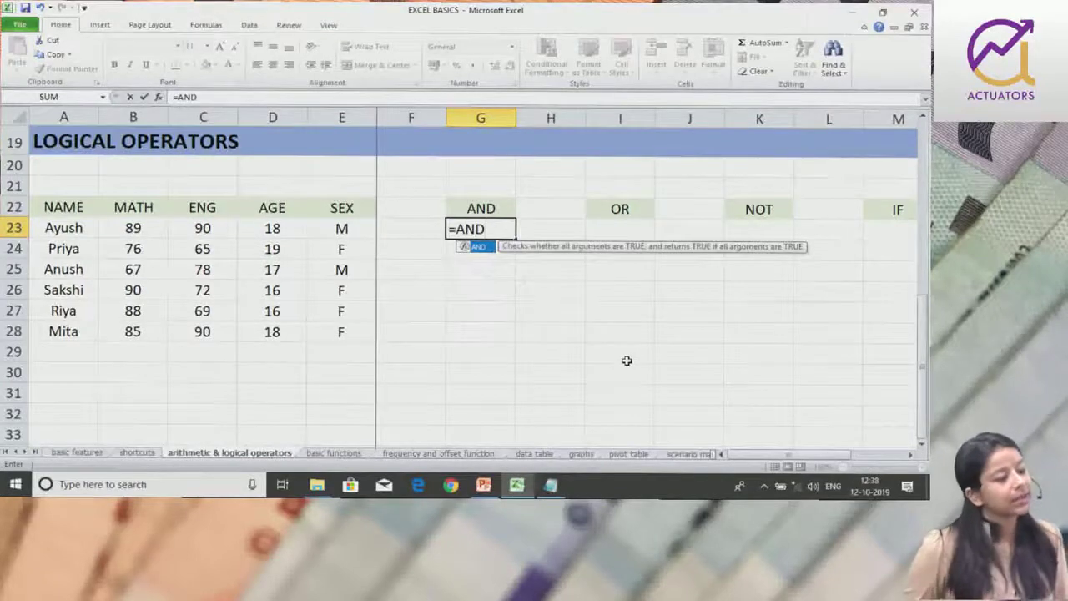
{"action": "key", "text": "BackSpace"}
{"action": "key", "text": "BackSpace"}
{"action": "key", "text": "BackSpace"}
{"action": "type", "text": "and"}
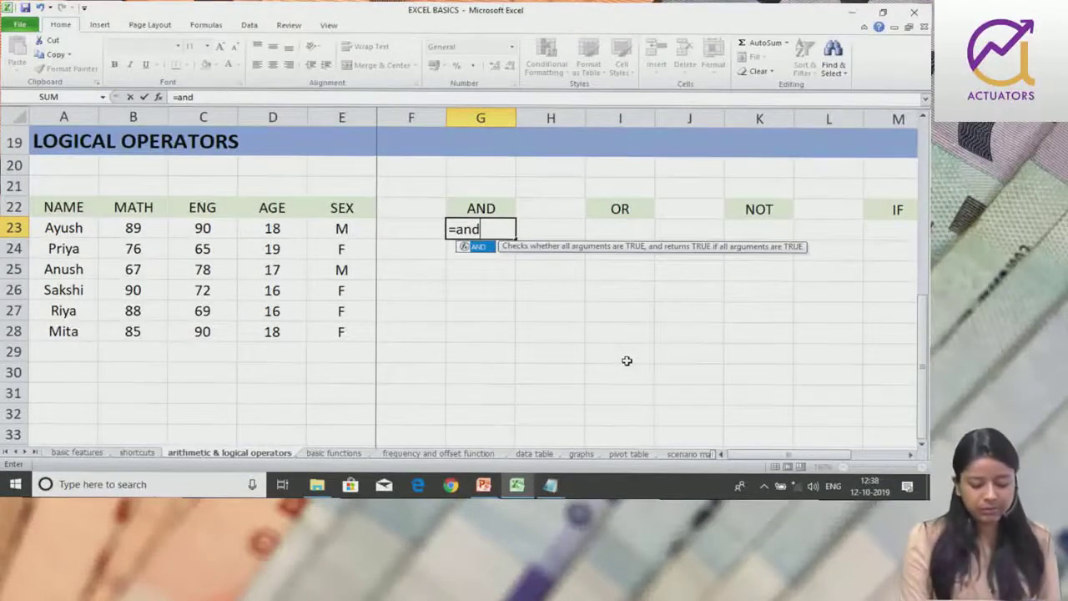
{"action": "key", "text": "BackSpace"}
{"action": "key", "text": "BackSpace"}
{"action": "key", "text": "BackSpace"}
{"action": "type", "text": "A"}
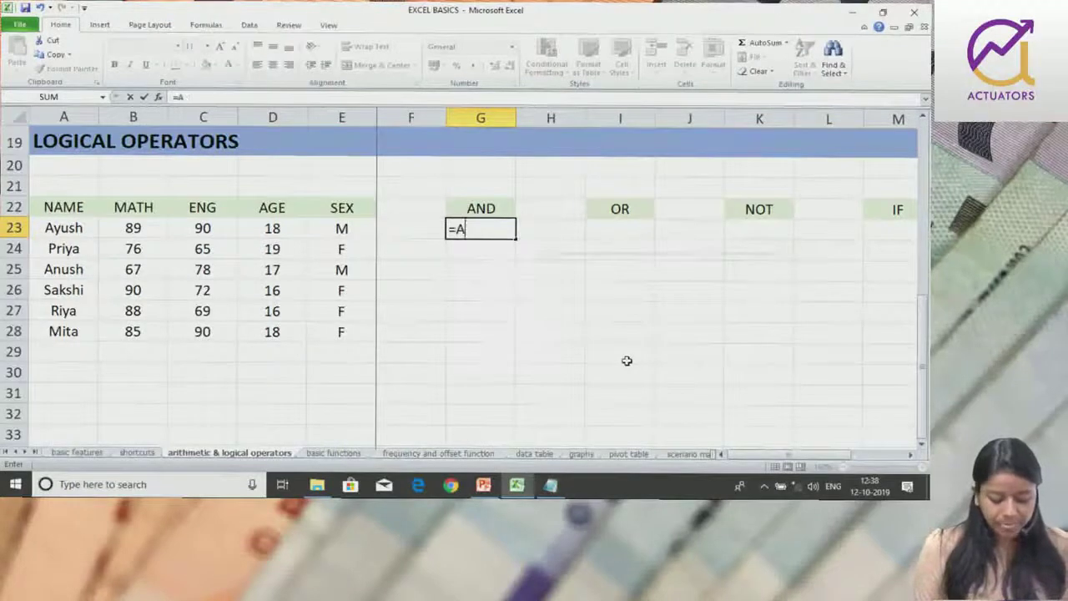
{"action": "type", "text": "ND"}
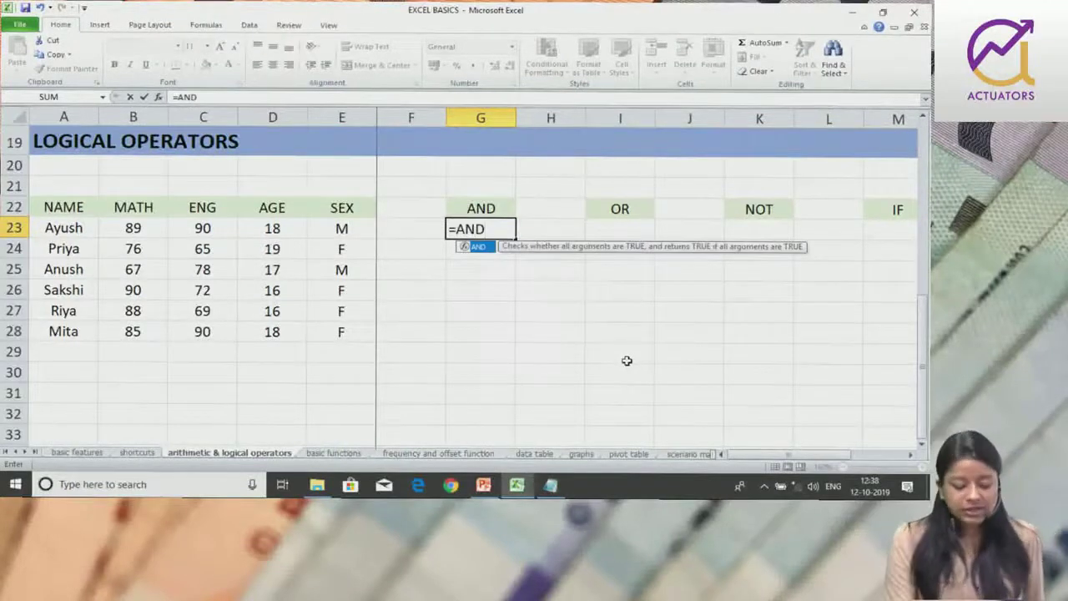
{"action": "key", "text": "BackSpace"}
{"action": "key", "text": "BackSpace"}
{"action": "key", "text": "BackSpace"}
{"action": "key", "text": "BackSpace"}
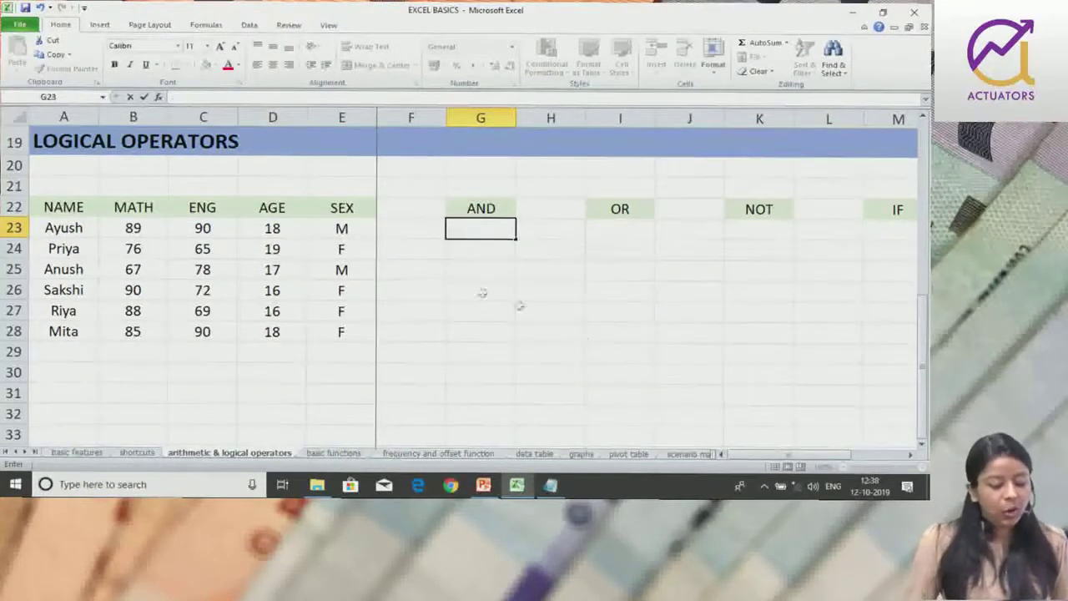
{"action": "mouse_move", "coordinate": [75, 209]}
{"action": "left_mouse_down"}
{"action": "mouse_move", "coordinate": [311, 341]}
{"action": "mouse_move", "coordinate": [362, 342]}
{"action": "left_mouse_up"}
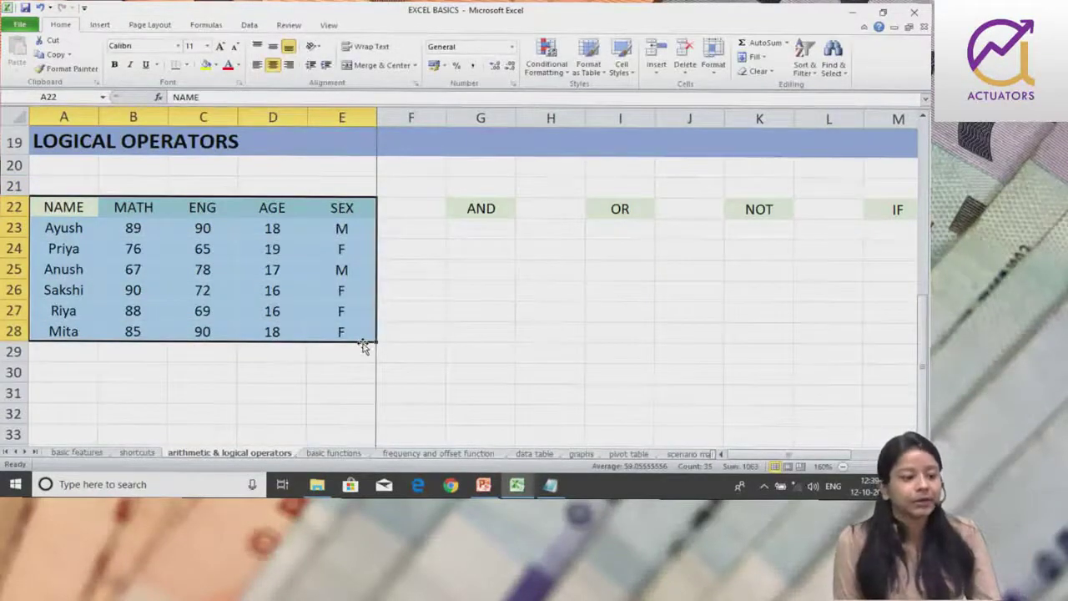
{"action": "left_click", "coordinate": [444, 373]}
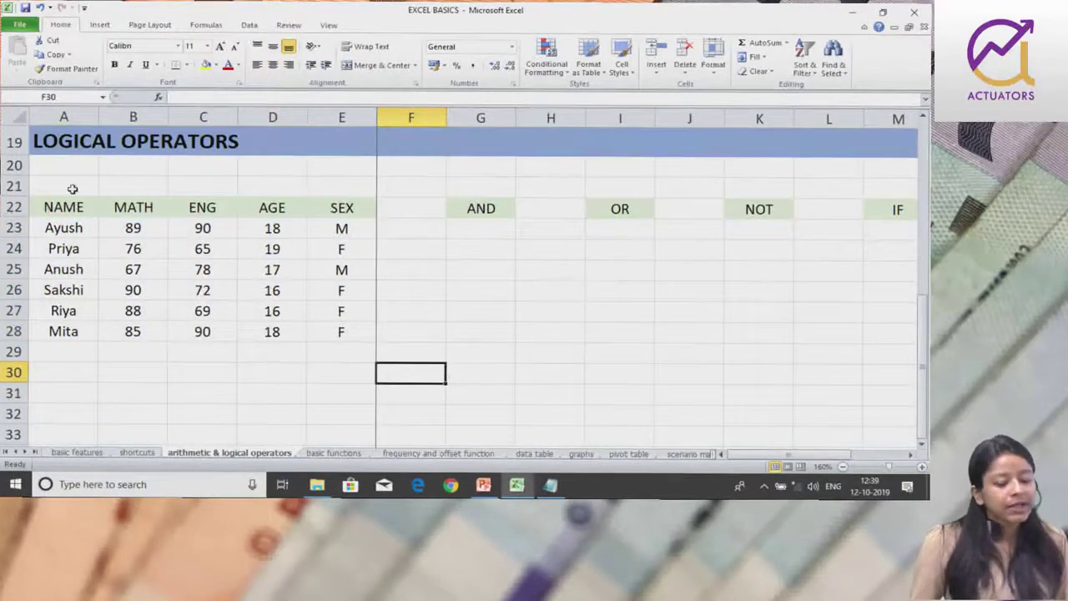
{"action": "left_click_drag", "start_coordinate": [87, 207], "coordinate": [318, 213]}
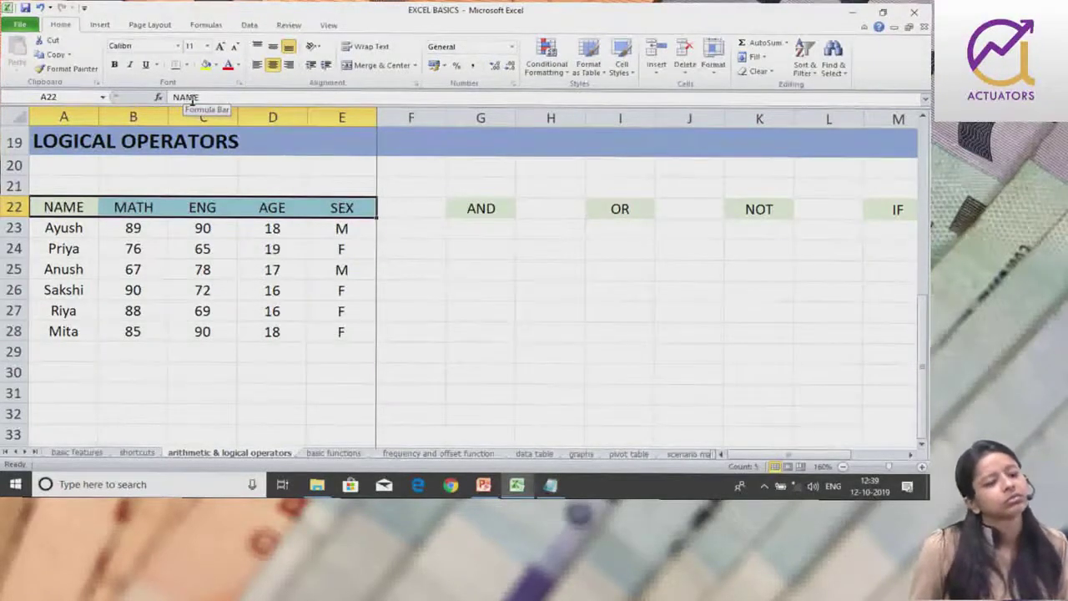
{"action": "left_click", "coordinate": [191, 252]}
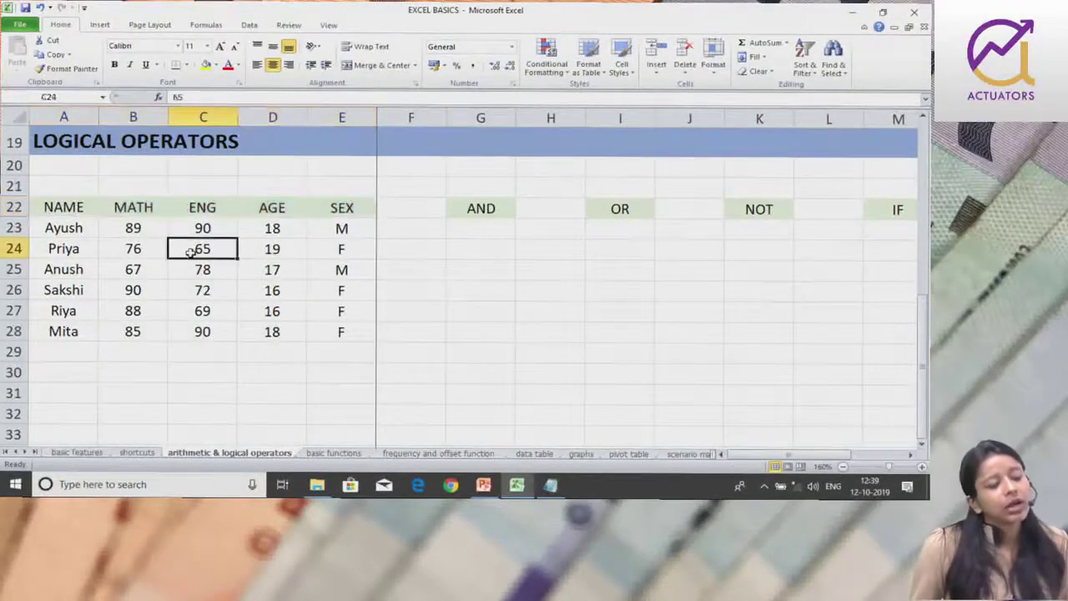
{"action": "left_click_drag", "start_coordinate": [63, 227], "coordinate": [315, 338]}
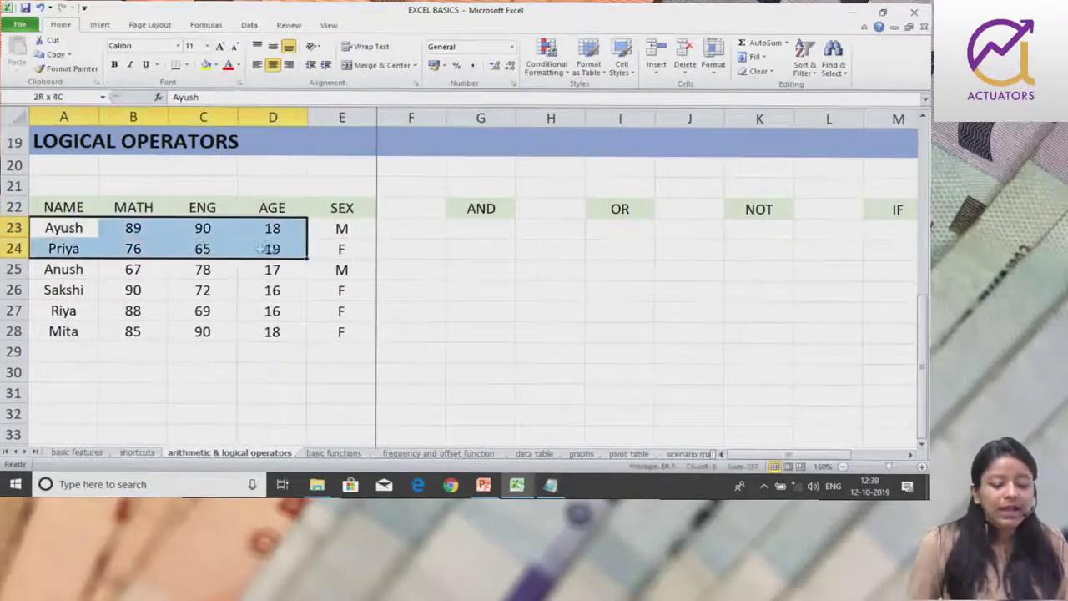
{"action": "left_click", "coordinate": [71, 208]}
{"action": "left_click_drag", "start_coordinate": [71, 209], "coordinate": [334, 332]}
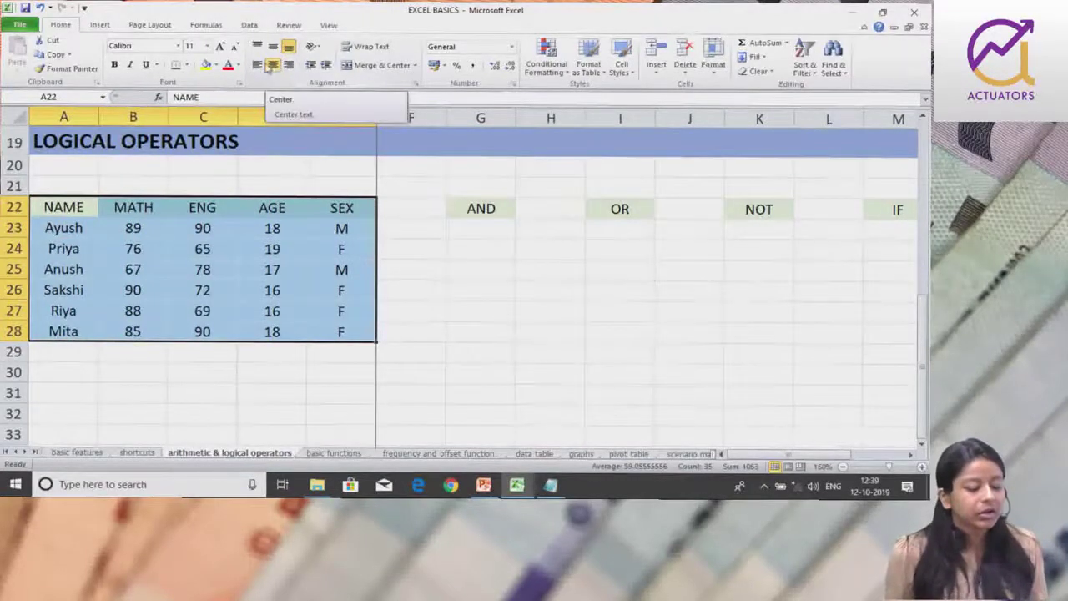
{"action": "left_click", "coordinate": [258, 65]}
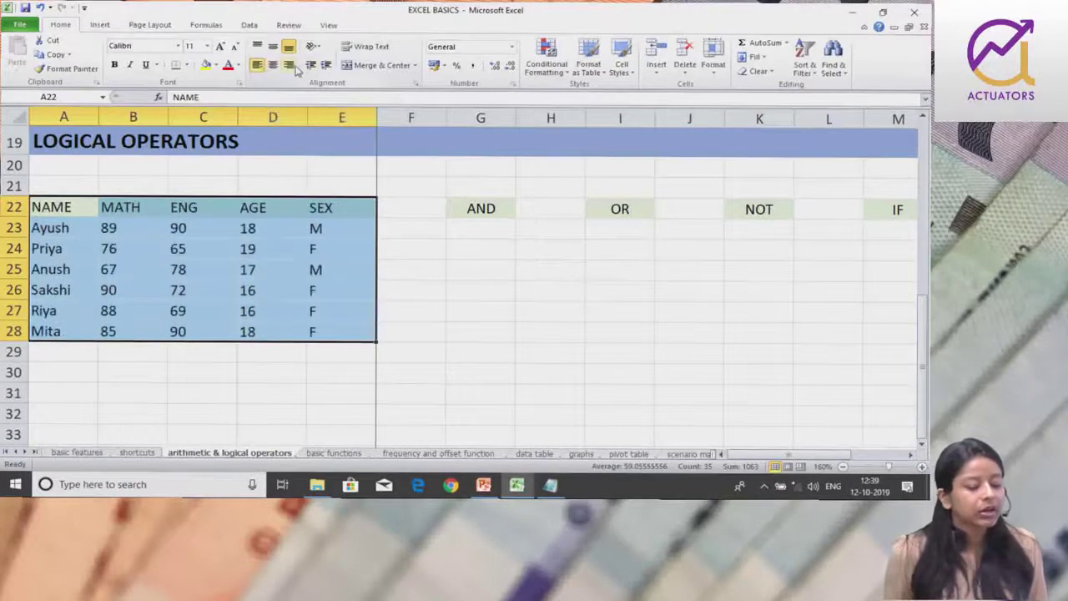
{"action": "left_click", "coordinate": [291, 66]}
{"action": "left_click", "coordinate": [273, 66]}
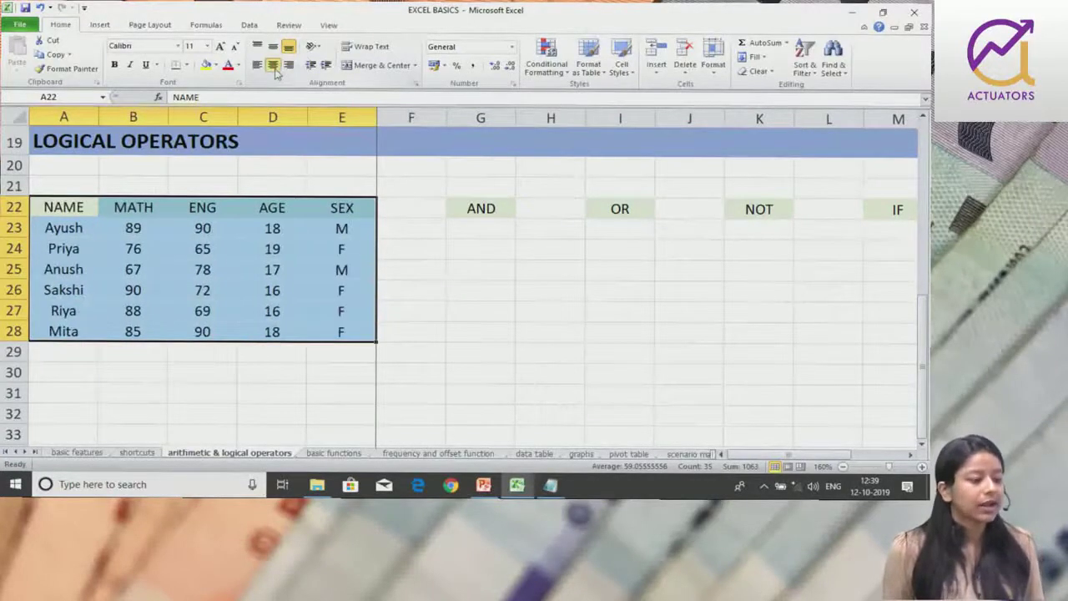
{"action": "left_click", "coordinate": [204, 307]}
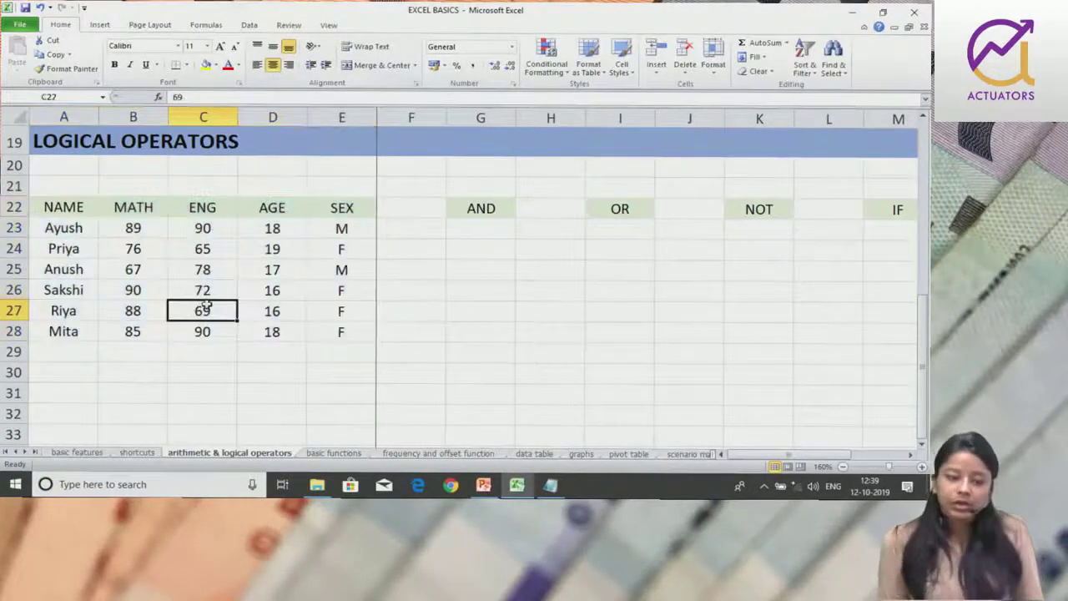
{"action": "left_click", "coordinate": [250, 338]}
{"action": "left_click", "coordinate": [255, 349]}
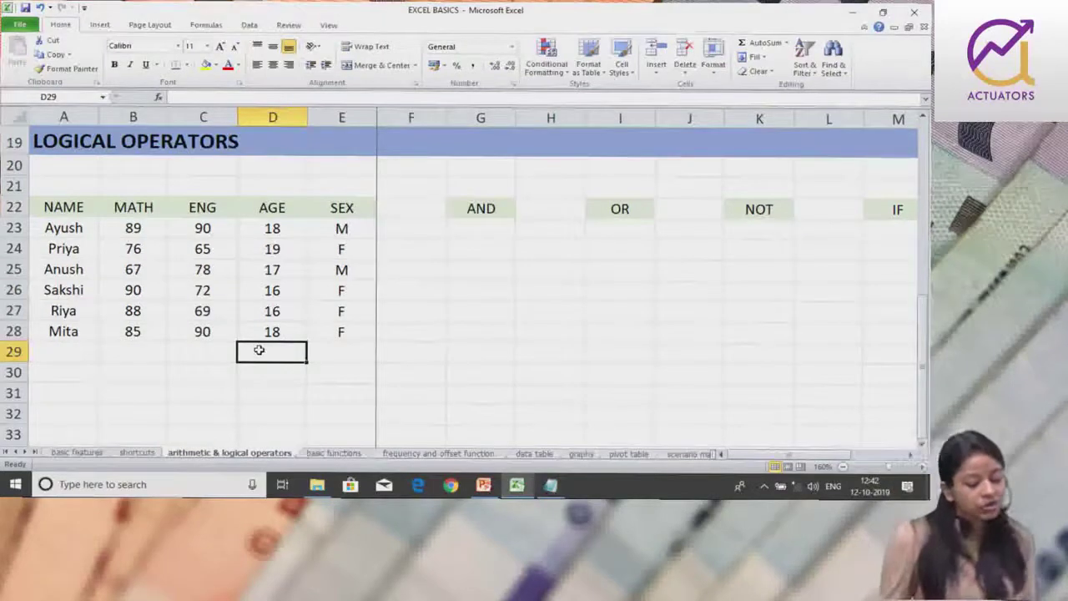
{"action": "left_click_drag", "start_coordinate": [136, 229], "coordinate": [298, 251]}
{"action": "left_click_drag", "start_coordinate": [282, 367], "coordinate": [284, 334]}
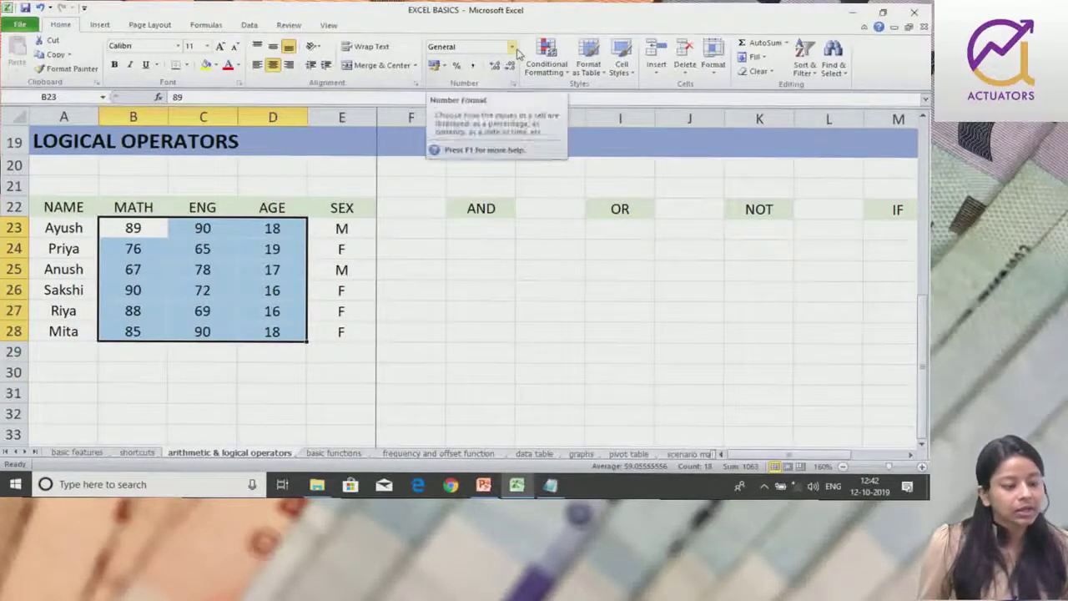
{"action": "left_click", "coordinate": [517, 52]}
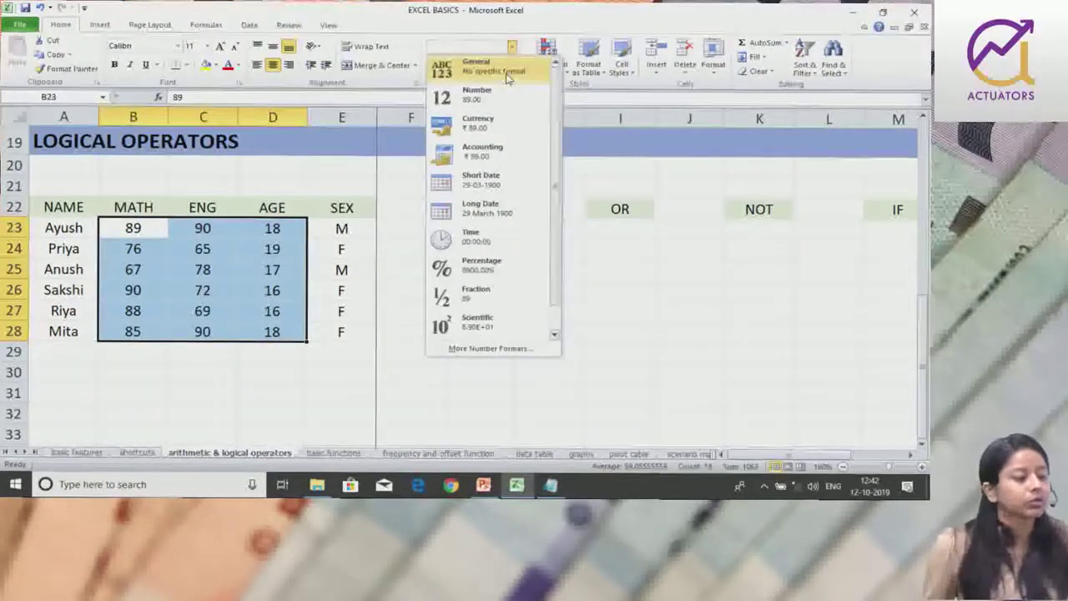
{"action": "left_click", "coordinate": [507, 77]}
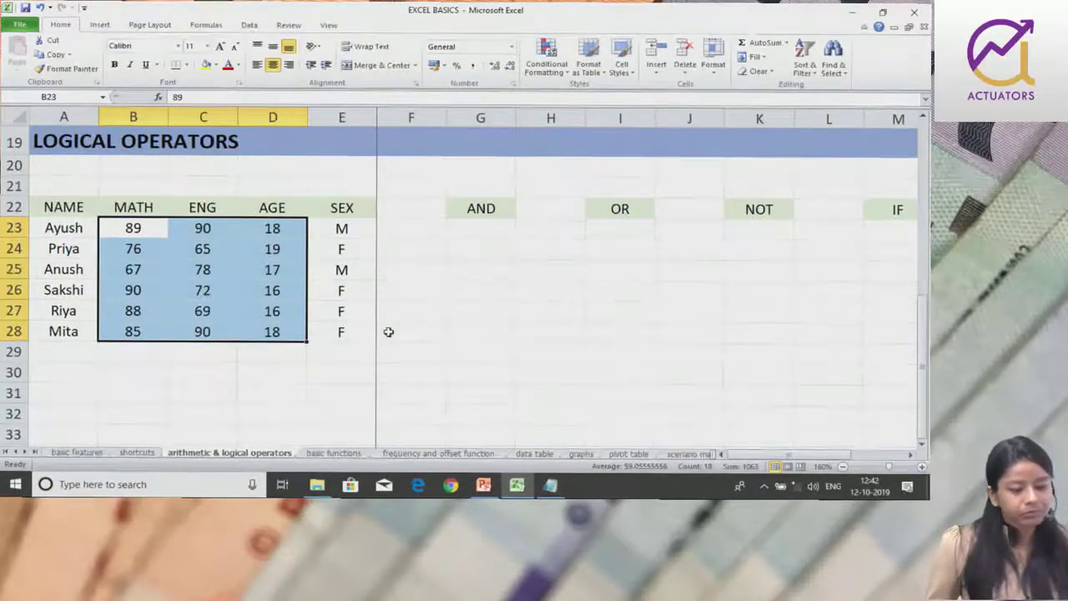
{"action": "left_click", "coordinate": [509, 49]}
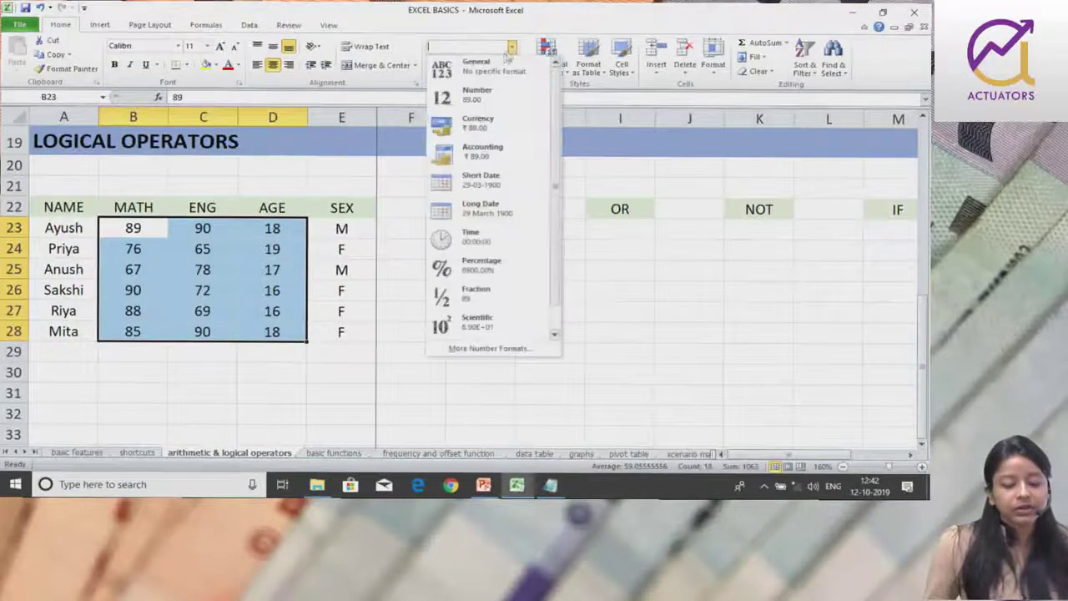
{"action": "left_click", "coordinate": [471, 66]}
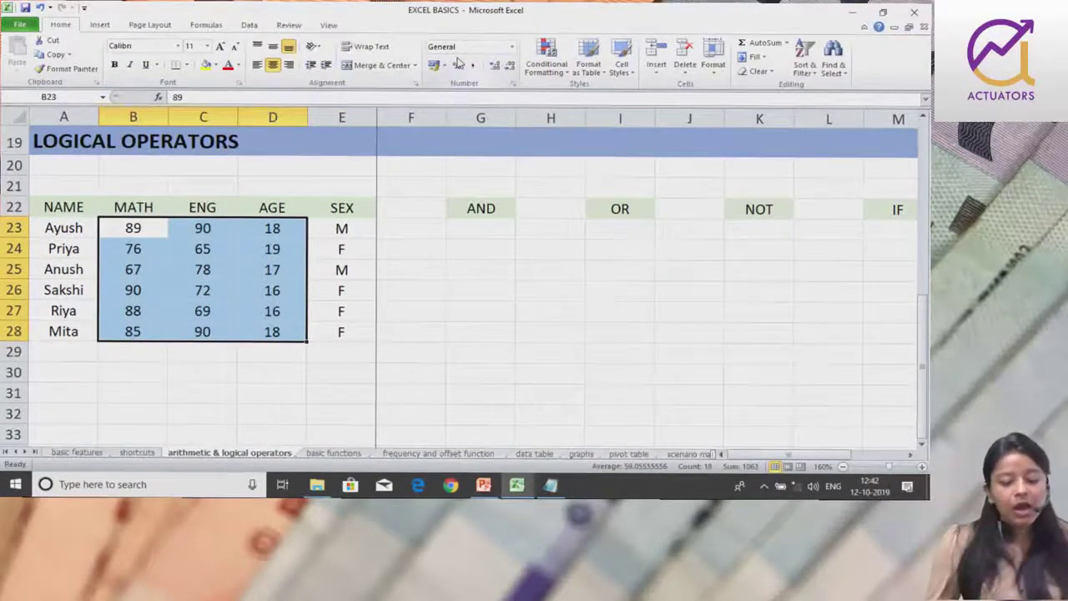
{"action": "left_click", "coordinate": [475, 234]}
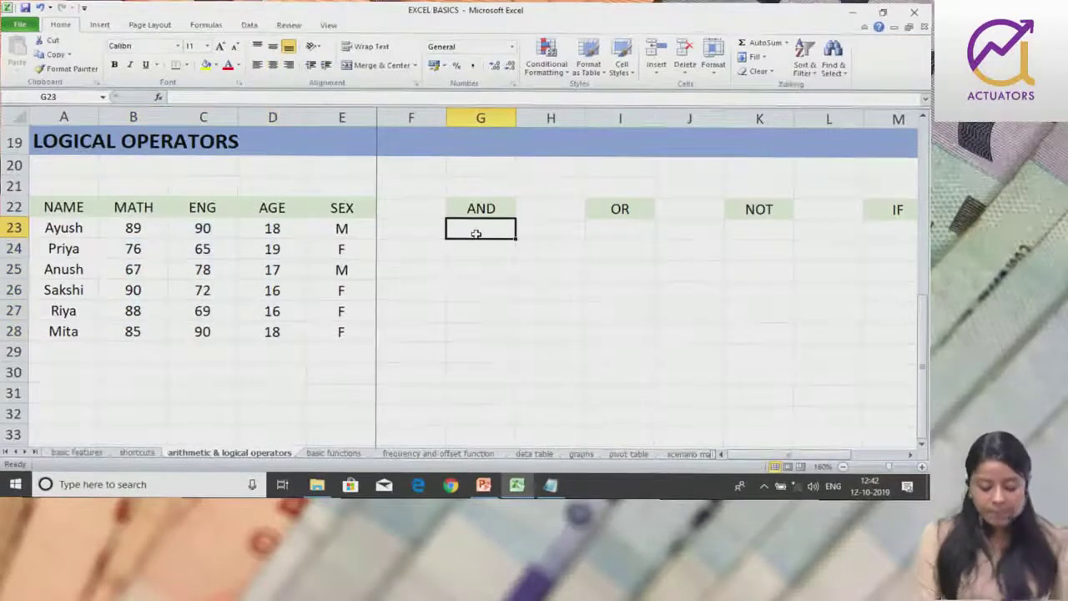
Begin =AND( in G23, then abandon the unfinished entry with Esc.
{"action": "type", "text": "=AND"}
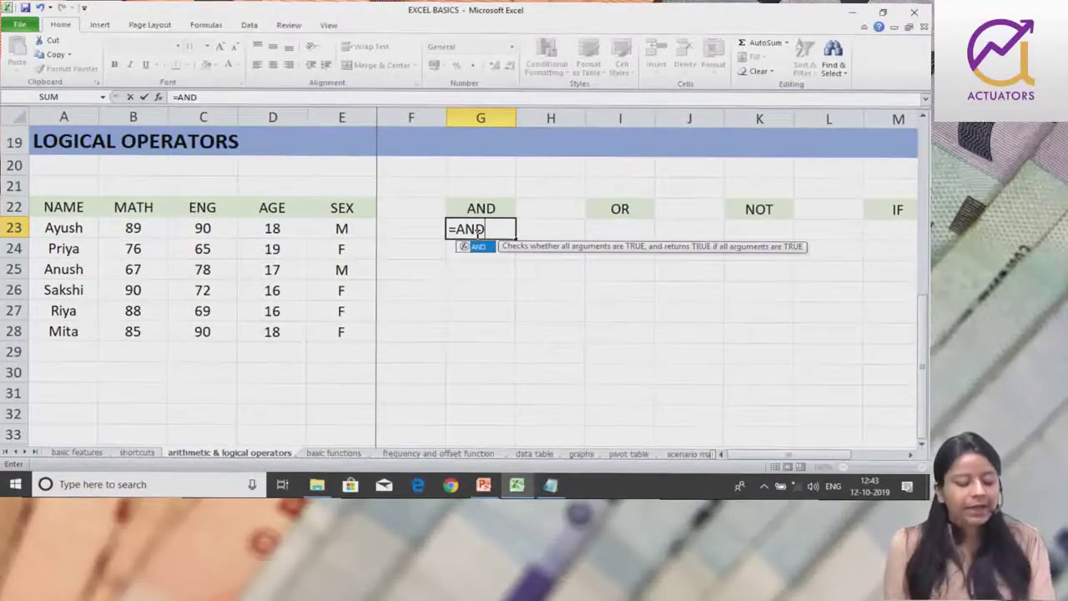
{"action": "type", "text": "("}
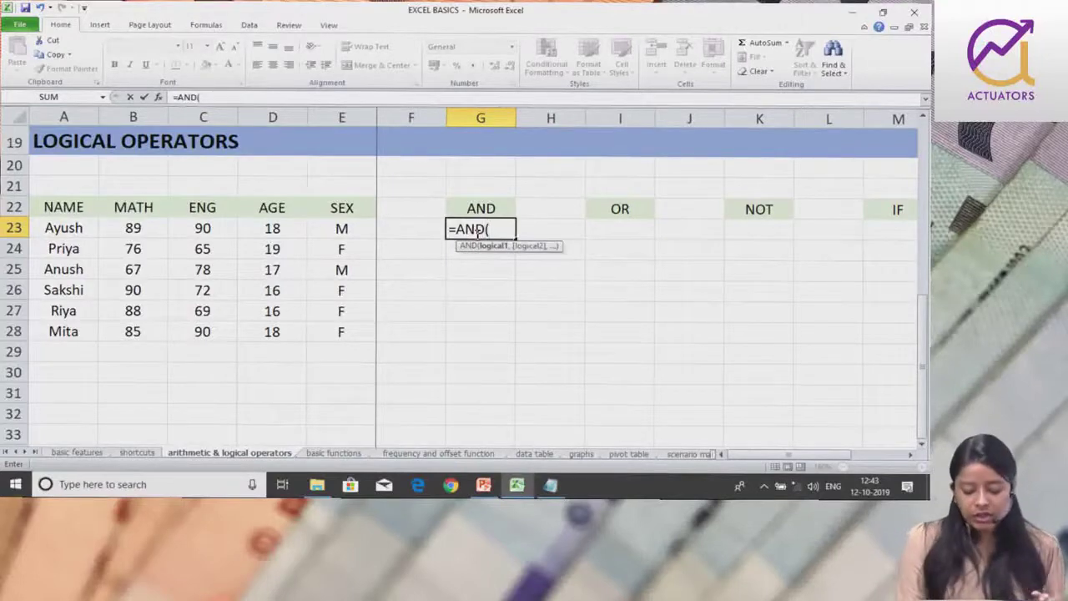
{"action": "key", "text": "BackSpace"}
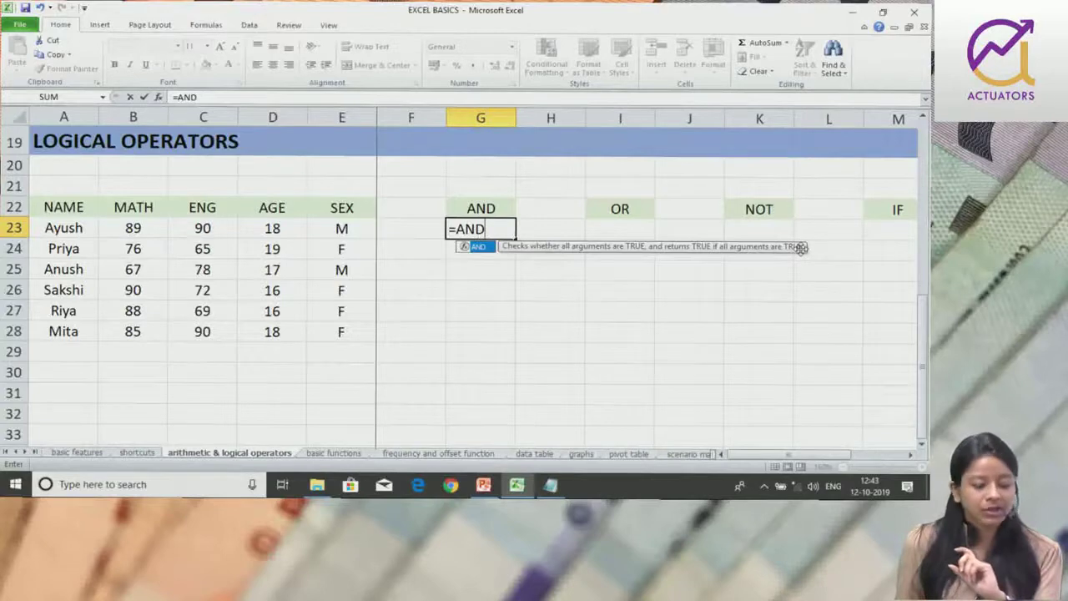
{"action": "type", "text": "("}
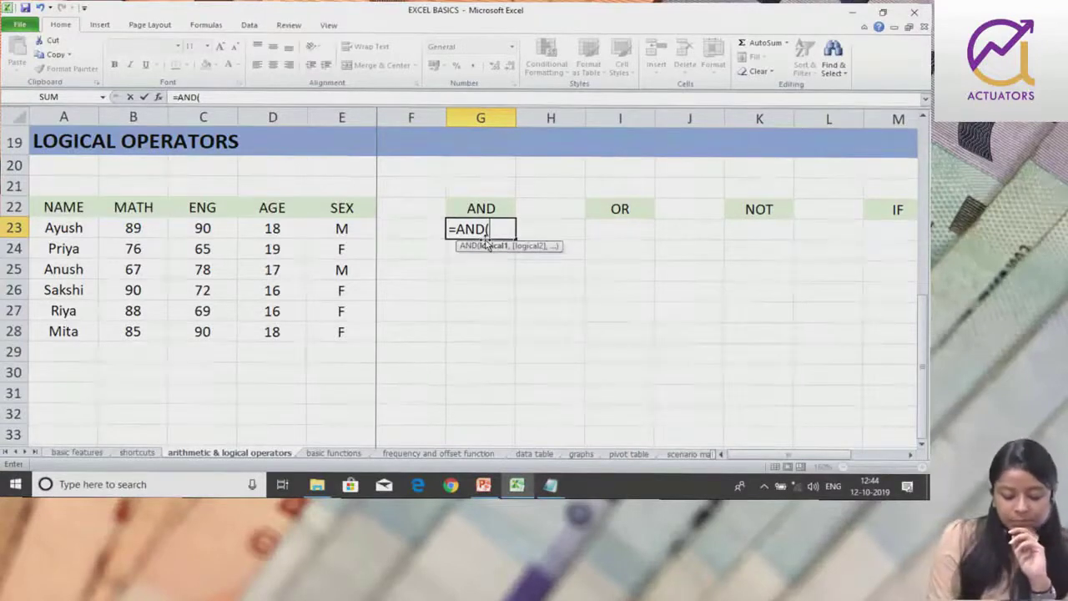
{"action": "key", "text": "Escape"}
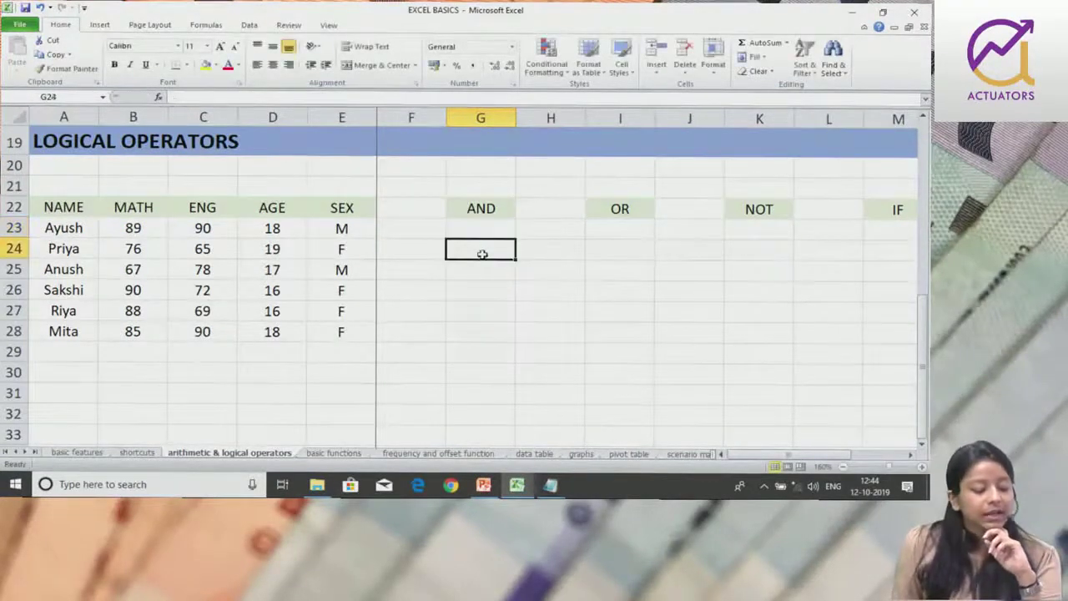
Point out the student names and Ayush's MATH and ENG scores, then start =AND( in G23.
{"action": "left_click_drag", "start_coordinate": [78, 234], "coordinate": [65, 345]}
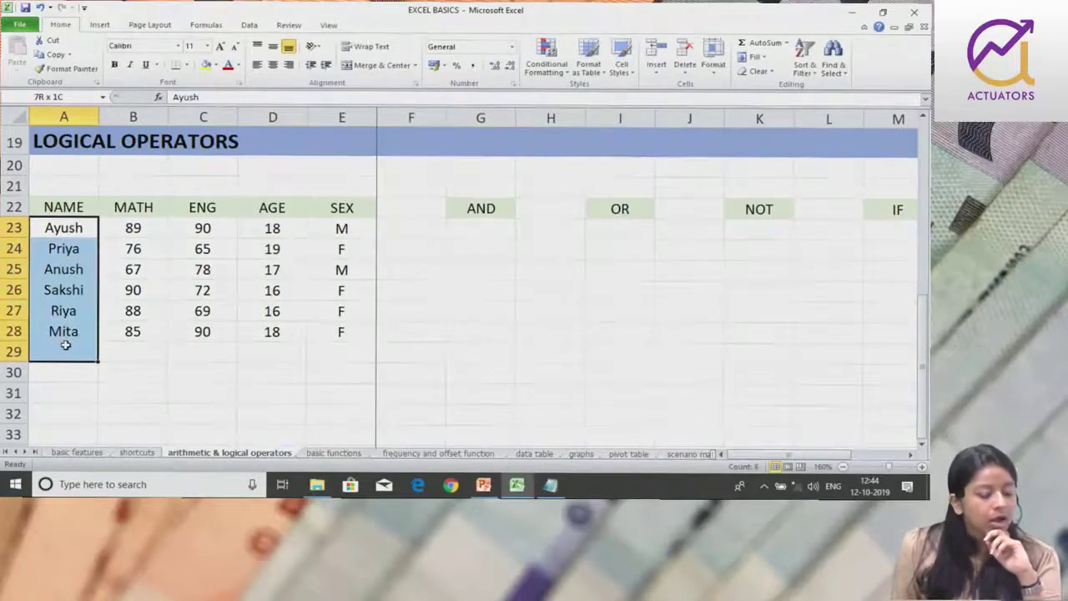
{"action": "left_click", "coordinate": [138, 230]}
{"action": "left_click", "coordinate": [187, 227]}
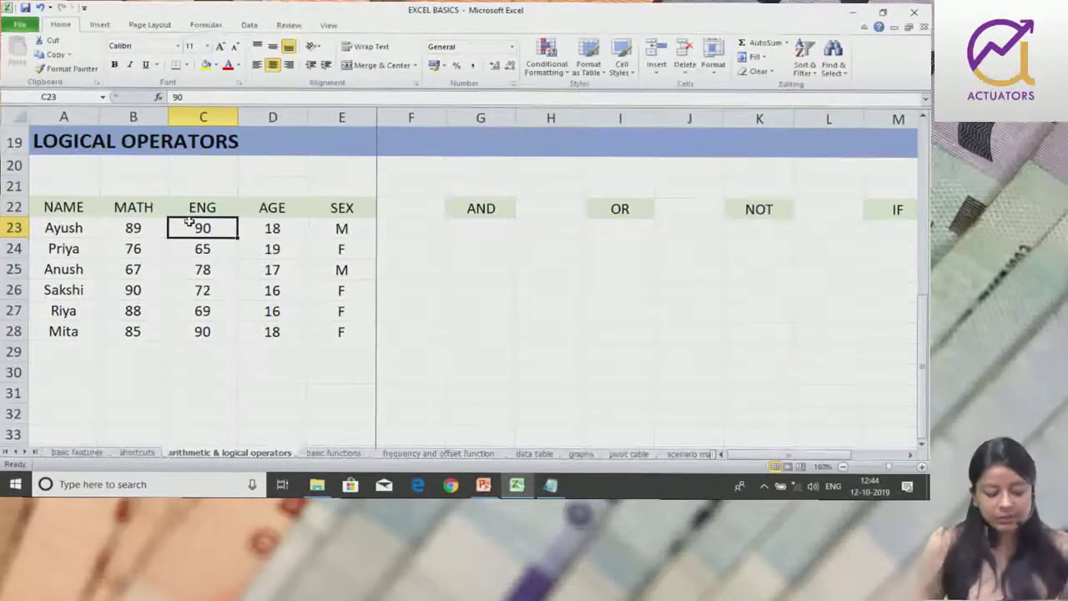
{"action": "left_click", "coordinate": [504, 234]}
{"action": "type", "text": "="}
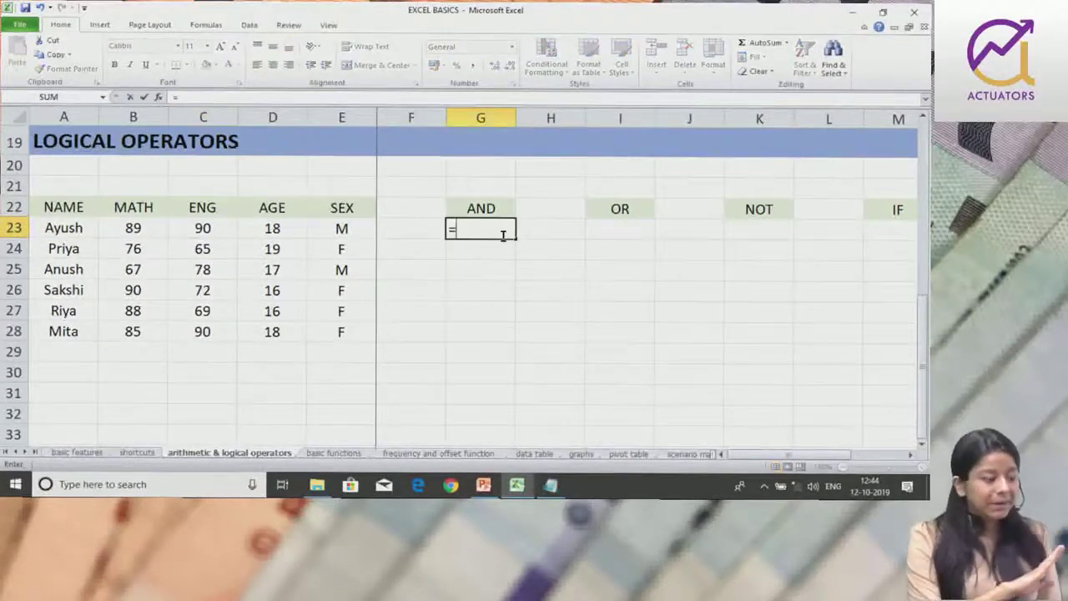
{"action": "type", "text": "AND("}
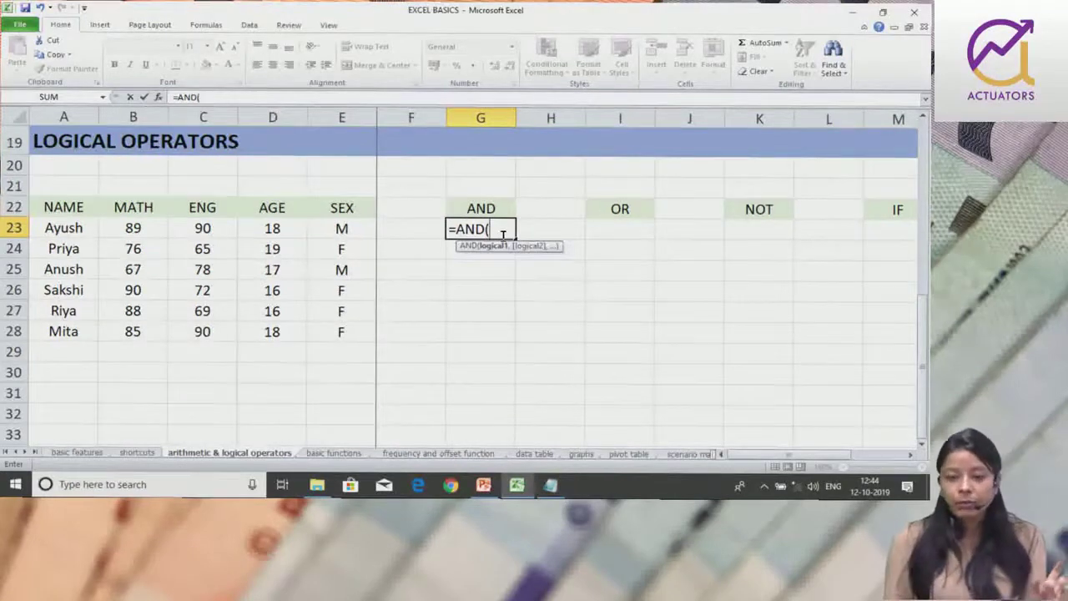
Complete and enter =AND(B23>=80,C23>=80) in G23.
{"action": "left_click", "coordinate": [123, 225]}
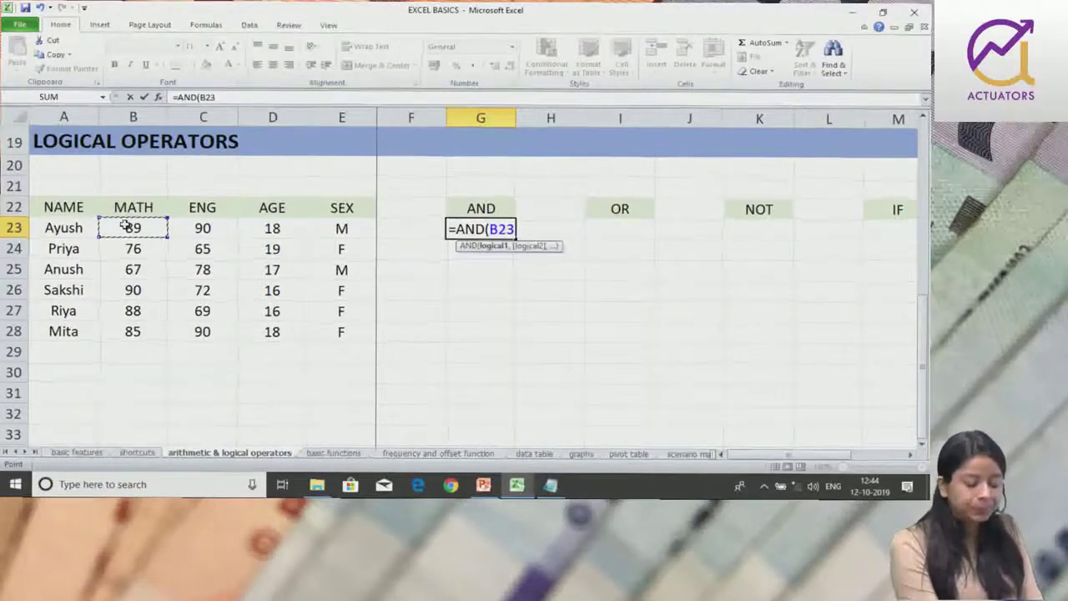
{"action": "type", "text": ">=80"}
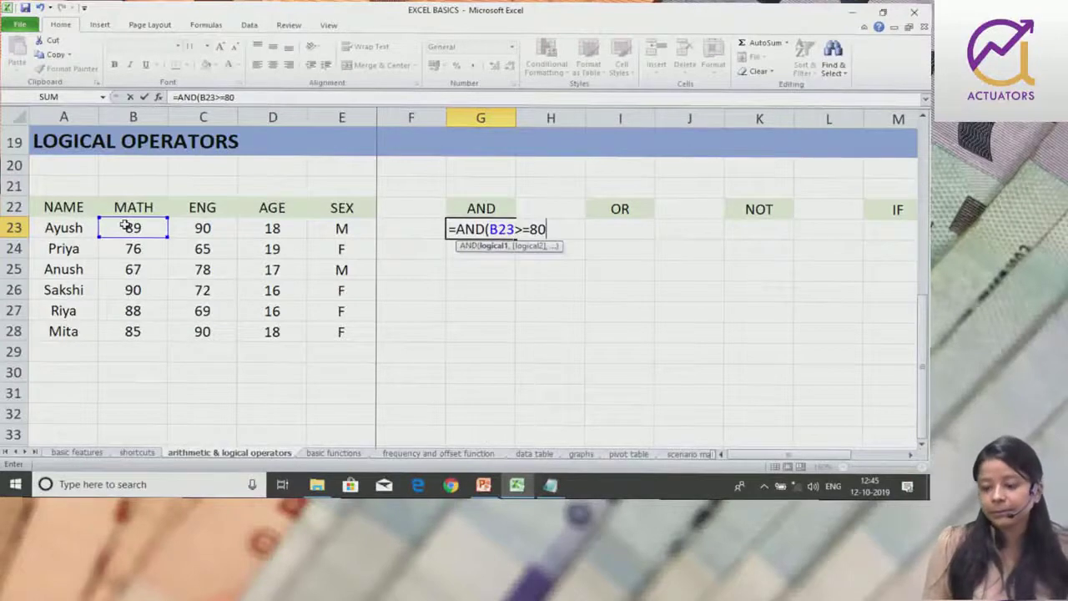
{"action": "type", "text": ","}
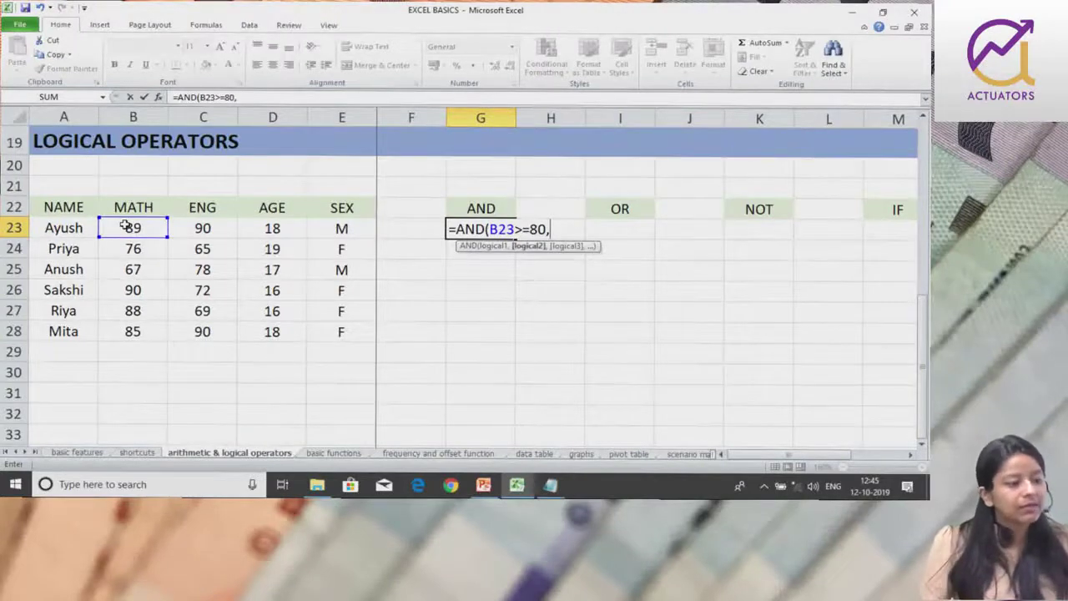
{"action": "left_click", "coordinate": [189, 228]}
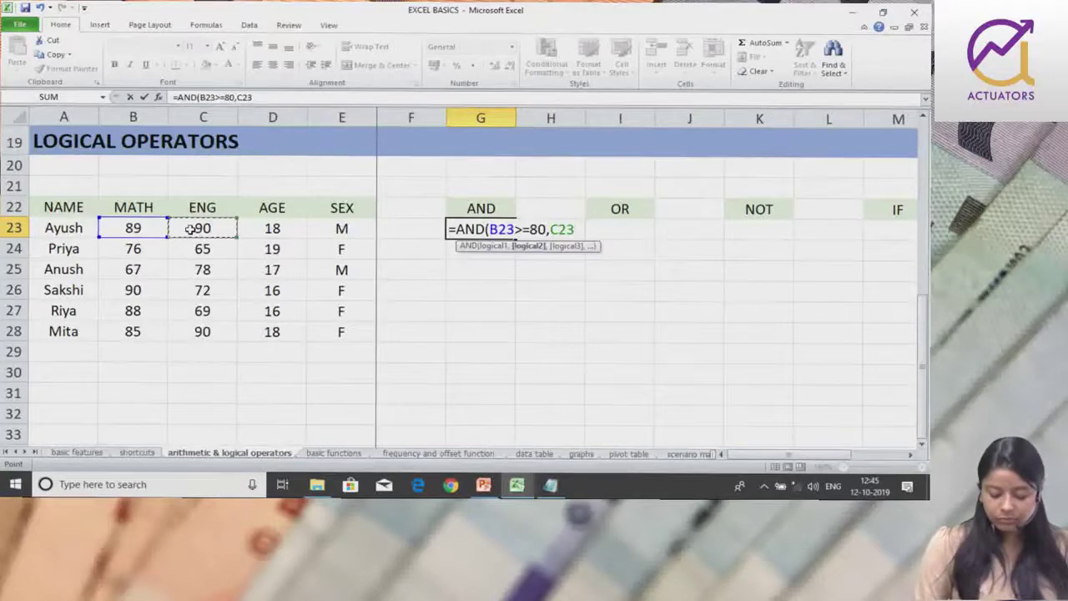
{"action": "type", "text": ">="}
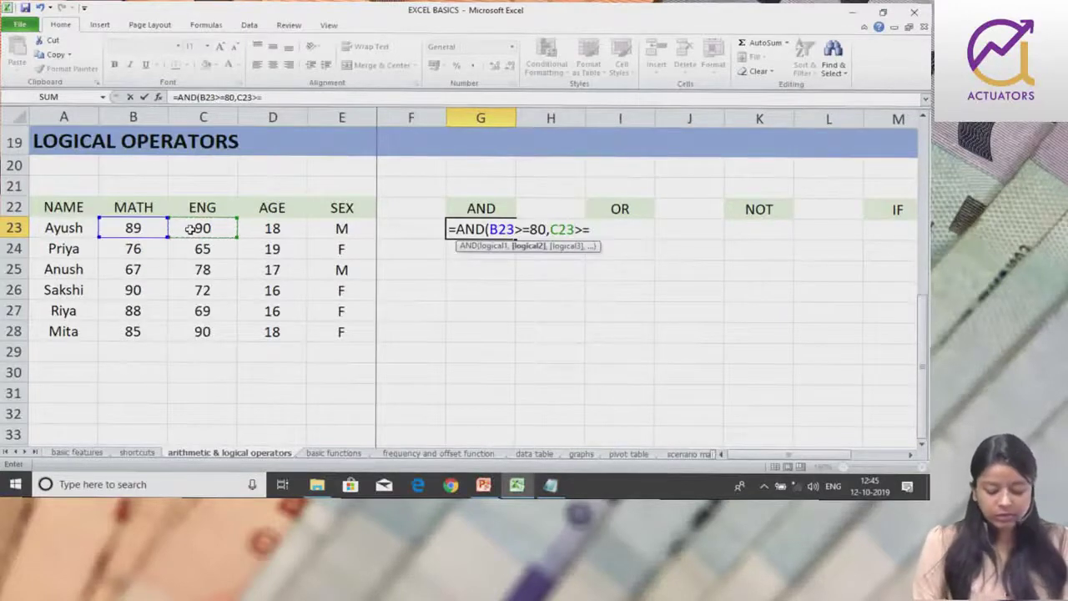
{"action": "type", "text": "80)"}
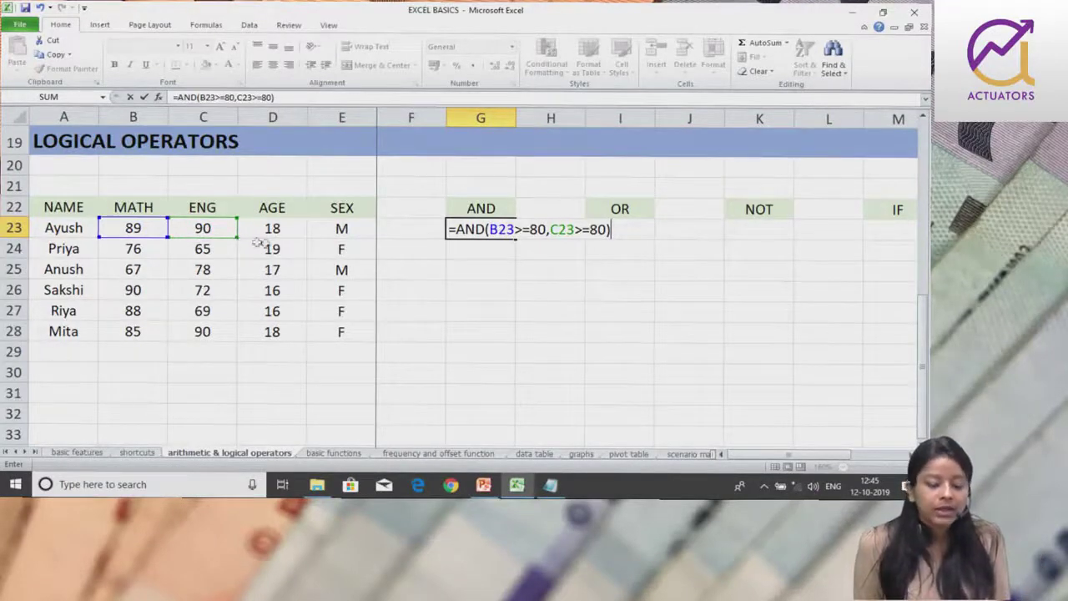
{"action": "key", "text": "Return"}
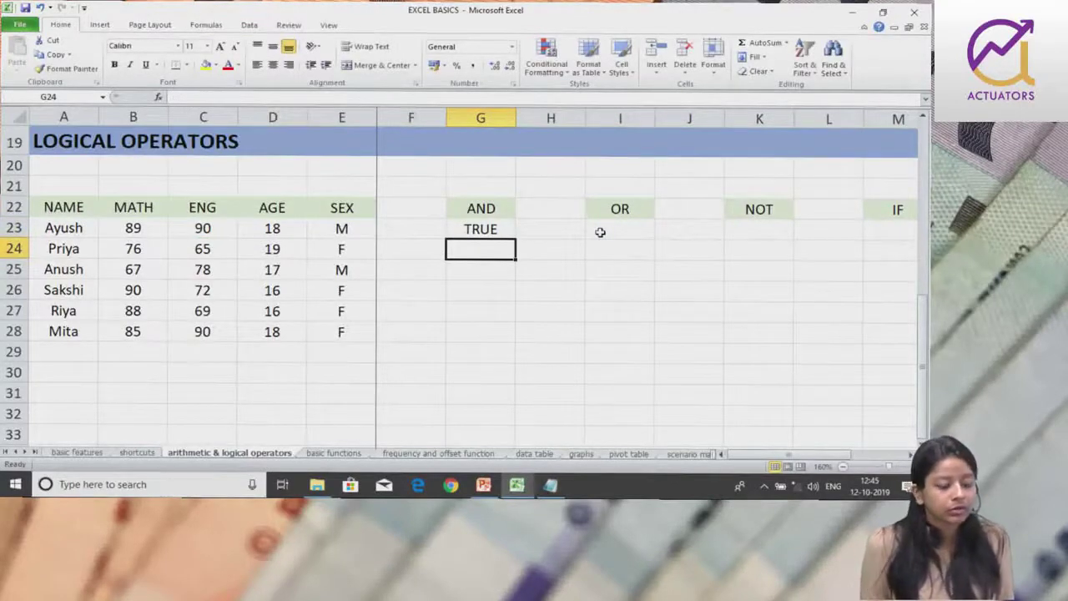
Reopen G23's =AND(B23>=80,C23>=80) to check it, confirm it, and reselect G23.
{"action": "double_click", "coordinate": [510, 233]}
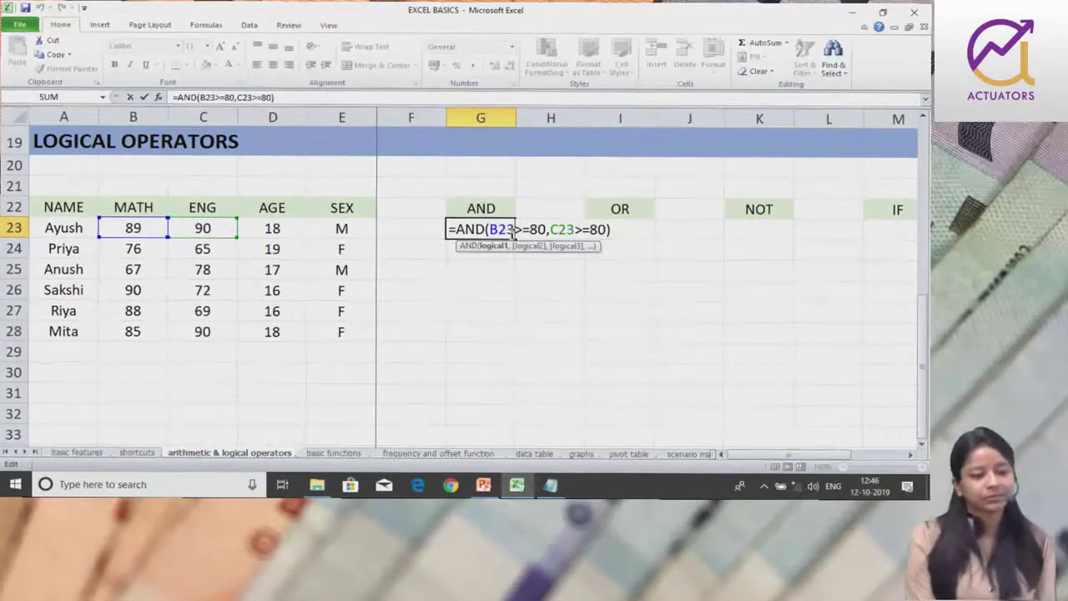
{"action": "key", "text": "Return"}
{"action": "left_click", "coordinate": [510, 233]}
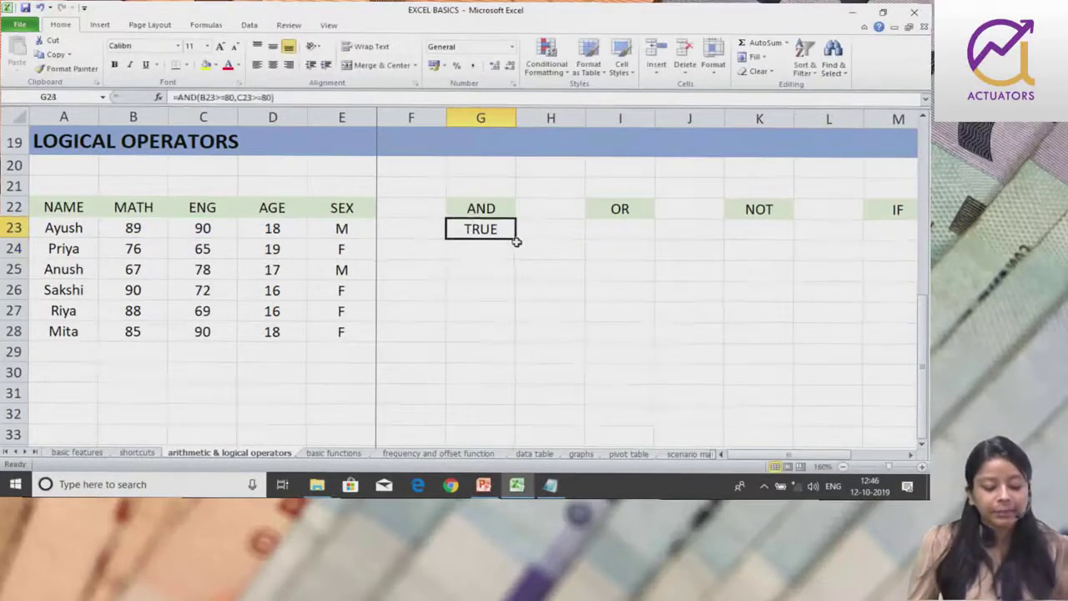
Fill the AND formula down to G28 and clear the extra result in G29.
{"action": "left_click_drag", "start_coordinate": [516, 241], "coordinate": [539, 357]}
{"action": "left_click", "coordinate": [568, 334]}
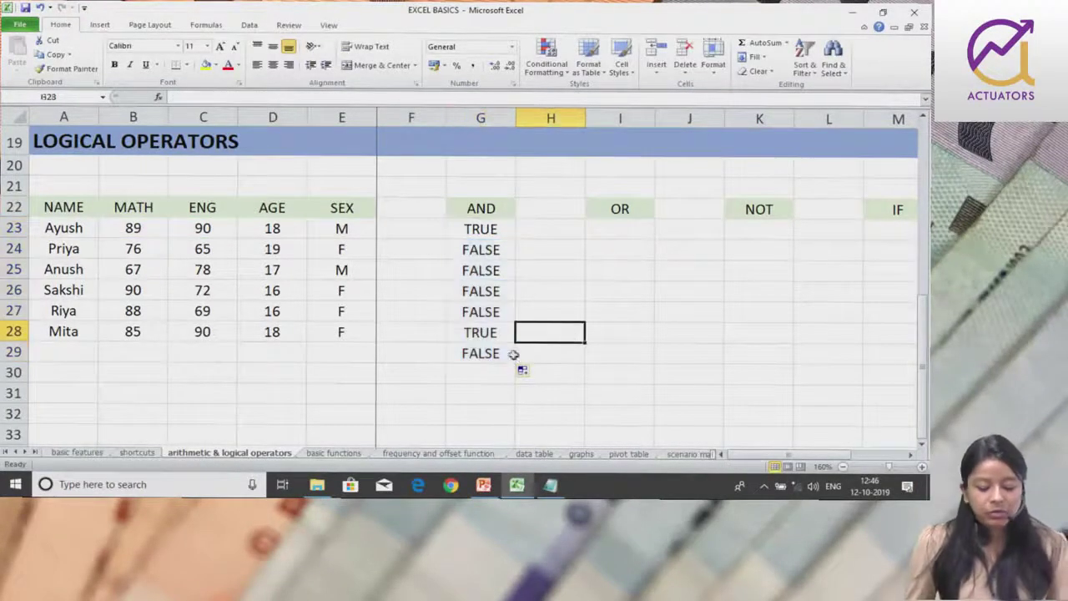
{"action": "left_click", "coordinate": [507, 353]}
{"action": "key", "text": "Delete"}
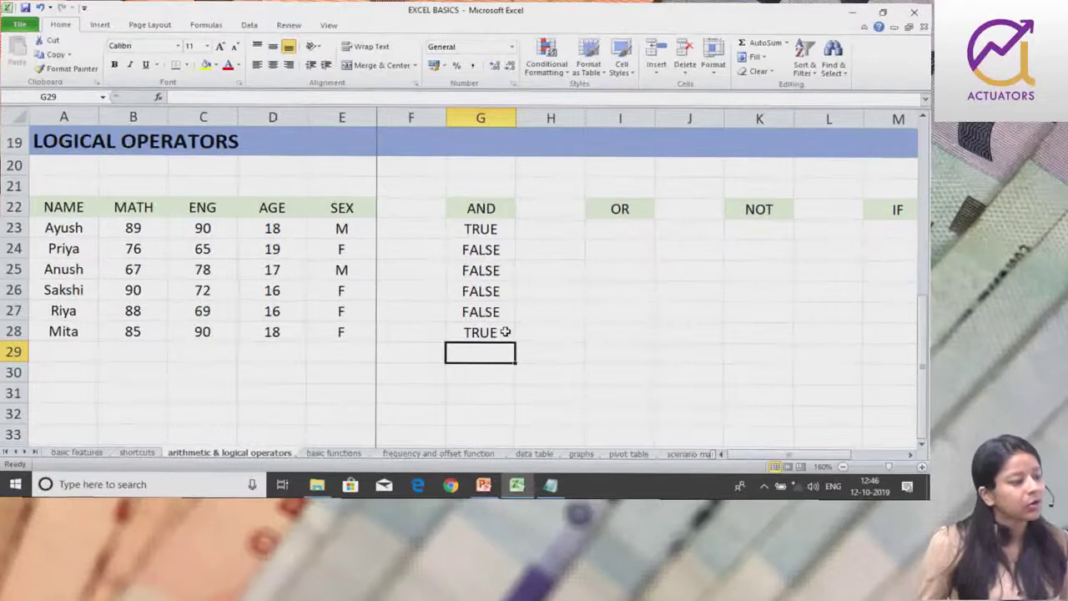
{"action": "left_click", "coordinate": [501, 311]}
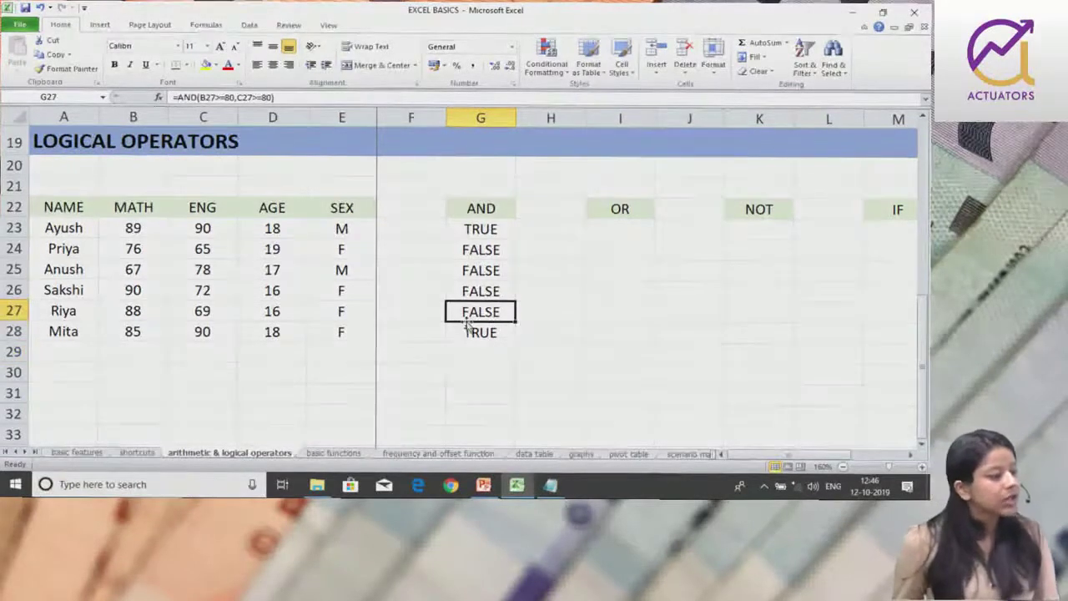
Copy G23 toward G24:G28, then cancel the copy and review the first AND formula.
{"action": "left_click", "coordinate": [460, 235]}
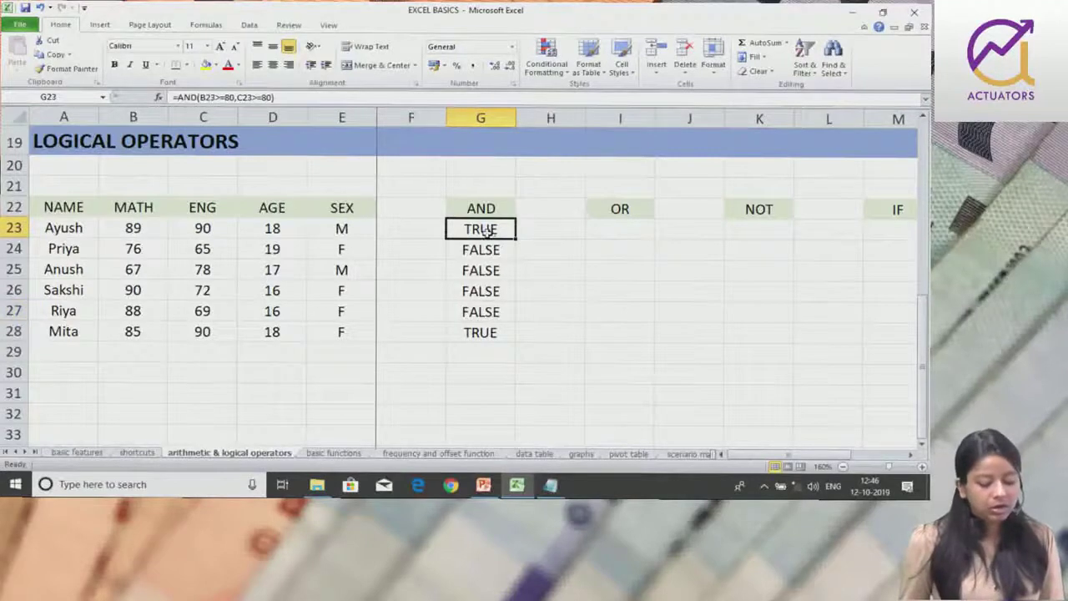
{"action": "key", "text": "ctrl+c"}
{"action": "left_click_drag", "start_coordinate": [554, 243], "coordinate": [554, 338]}
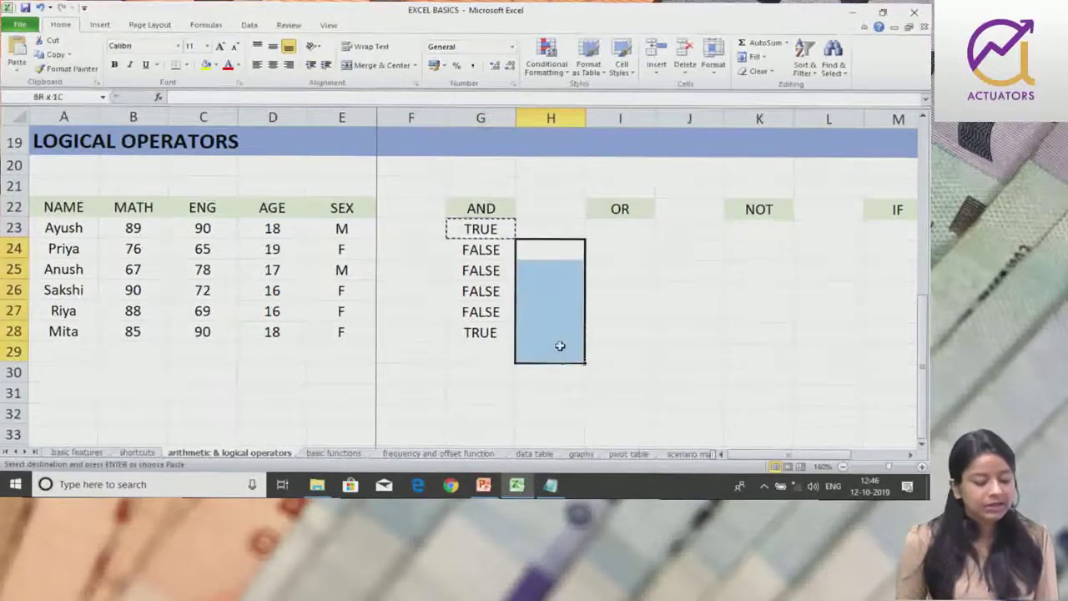
{"action": "left_click_drag", "start_coordinate": [473, 248], "coordinate": [470, 332]}
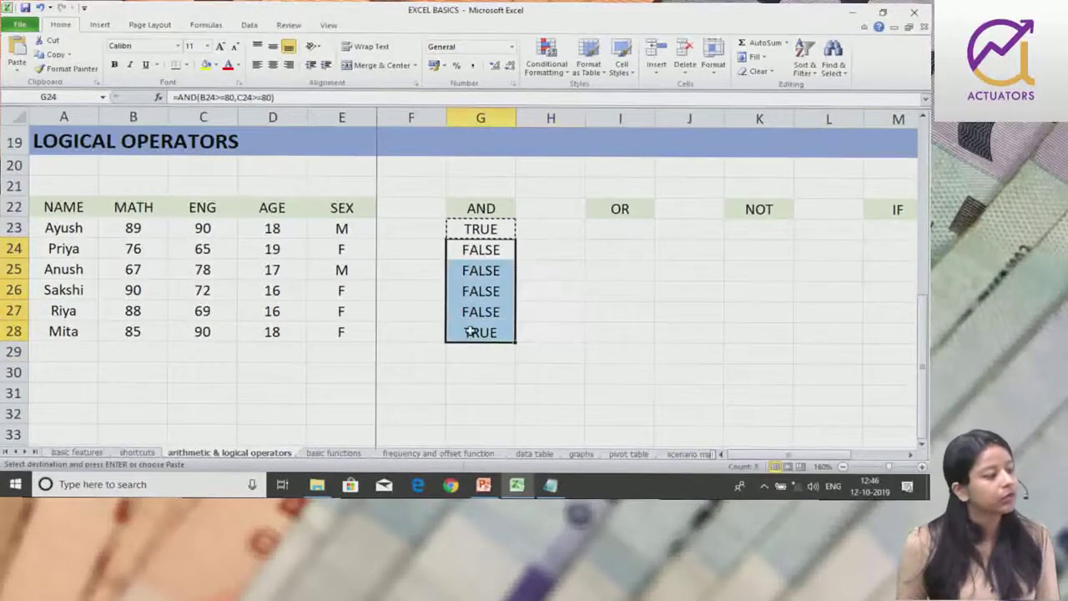
{"action": "key", "text": "Escape"}
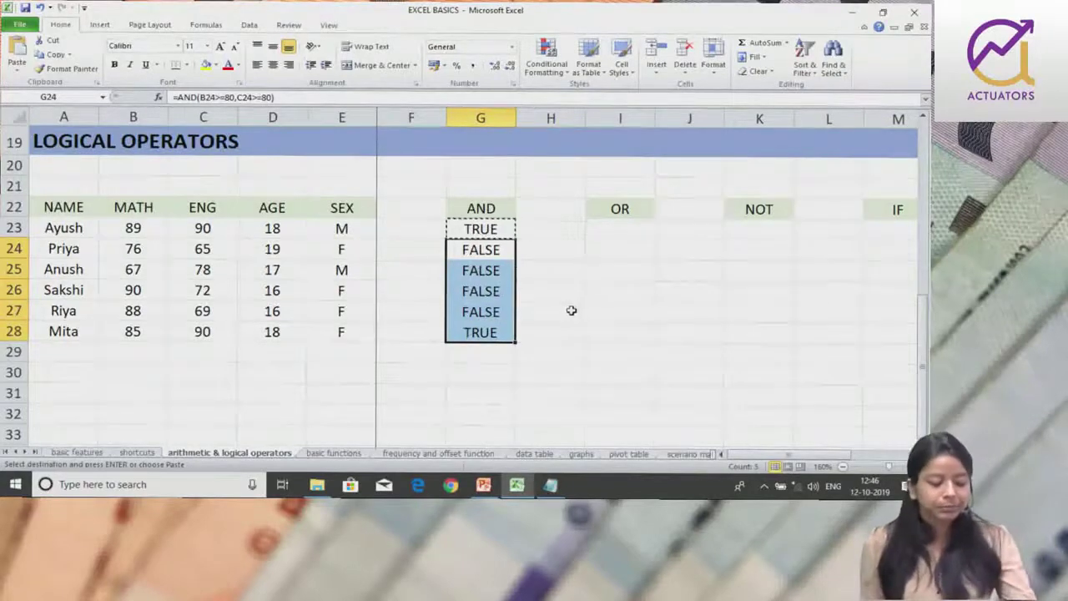
{"action": "left_click", "coordinate": [562, 319]}
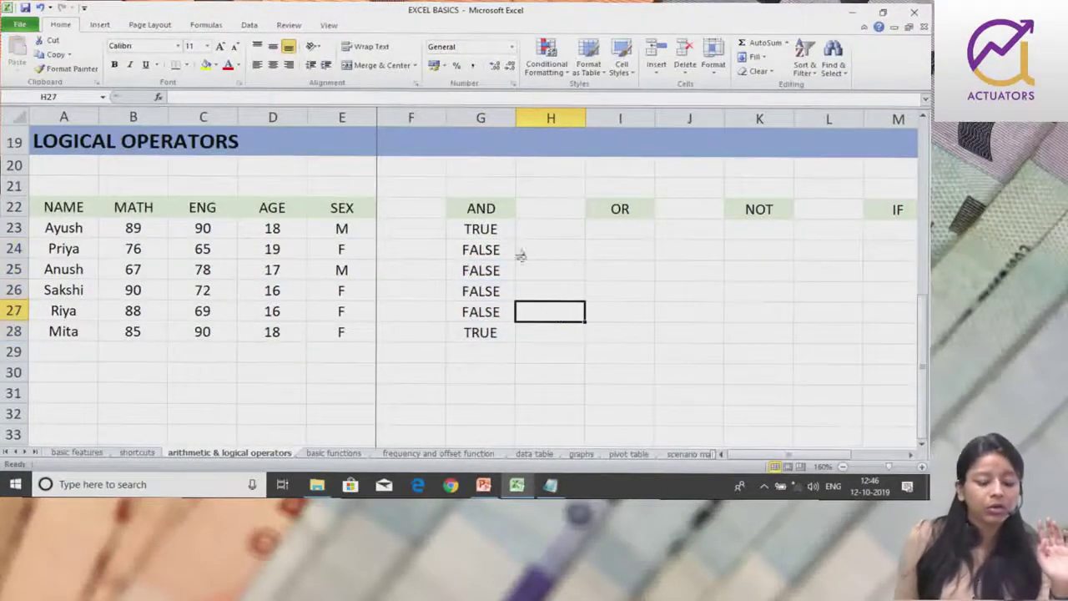
{"action": "left_click", "coordinate": [506, 228]}
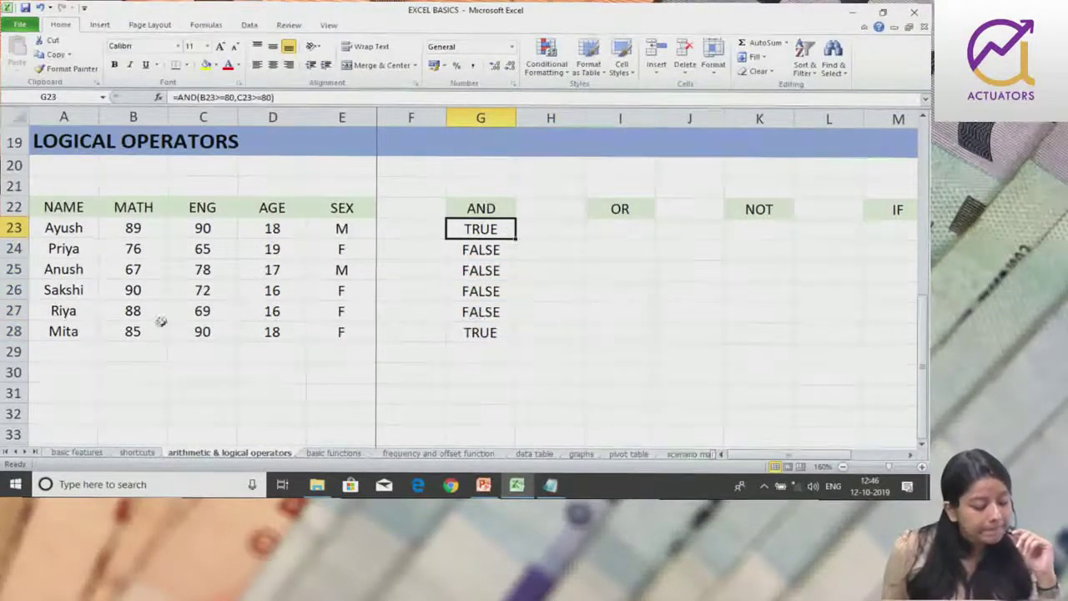
Highlight Riya's row to show why her AND result is FALSE.
{"action": "left_click", "coordinate": [133, 311]}
{"action": "left_click", "coordinate": [474, 312]}
{"action": "left_click_drag", "start_coordinate": [64, 311], "coordinate": [474, 308]}
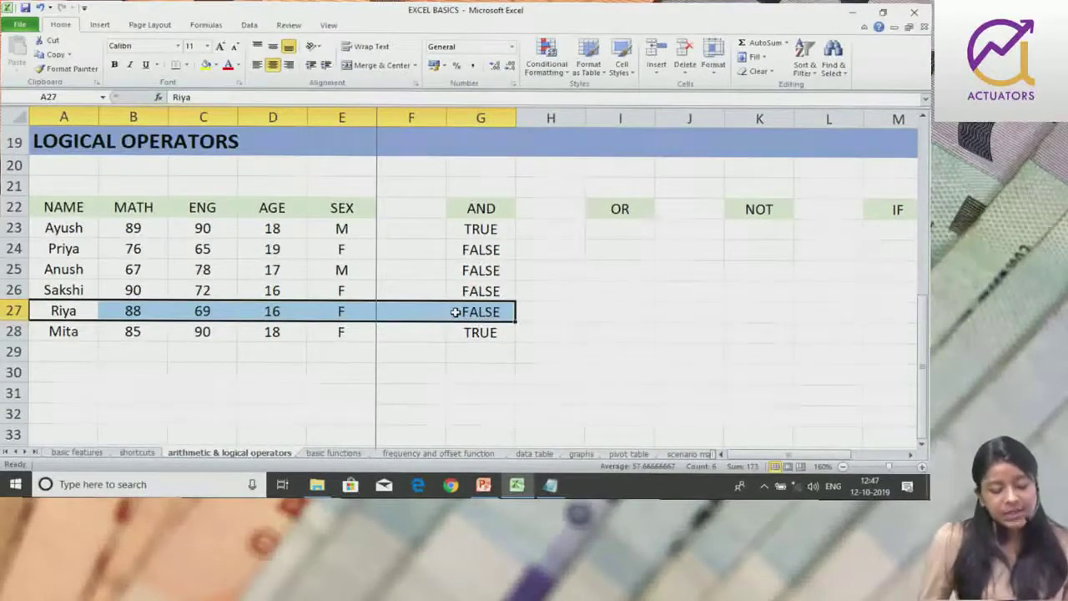
Review Riya's AND result and the G23 formula =AND(B23>=80,C23>=80).
{"action": "left_click", "coordinate": [456, 312]}
{"action": "double_click", "coordinate": [458, 230]}
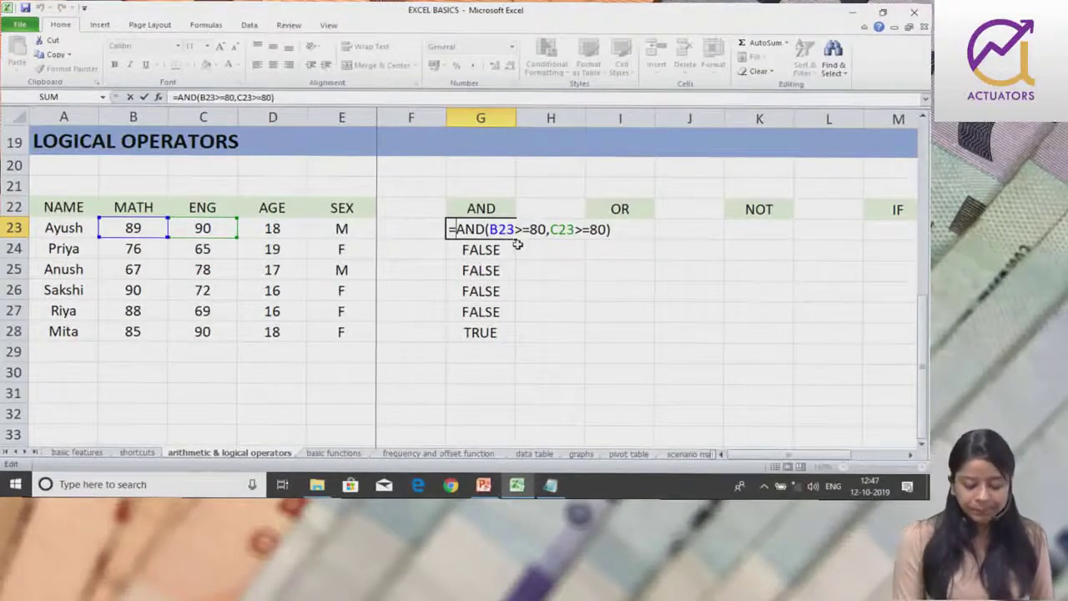
{"action": "key", "text": "Return"}
Enter =OR(B23>=80,C23>=80) in I23 and reselect the result.
{"action": "left_click", "coordinate": [586, 230]}
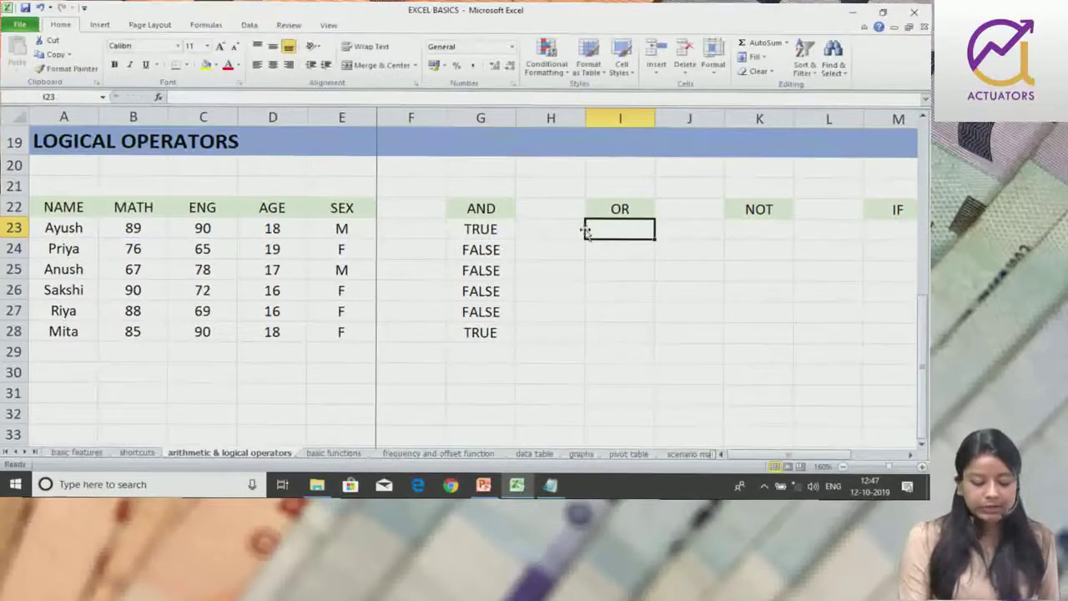
{"action": "type", "text": "=O"}
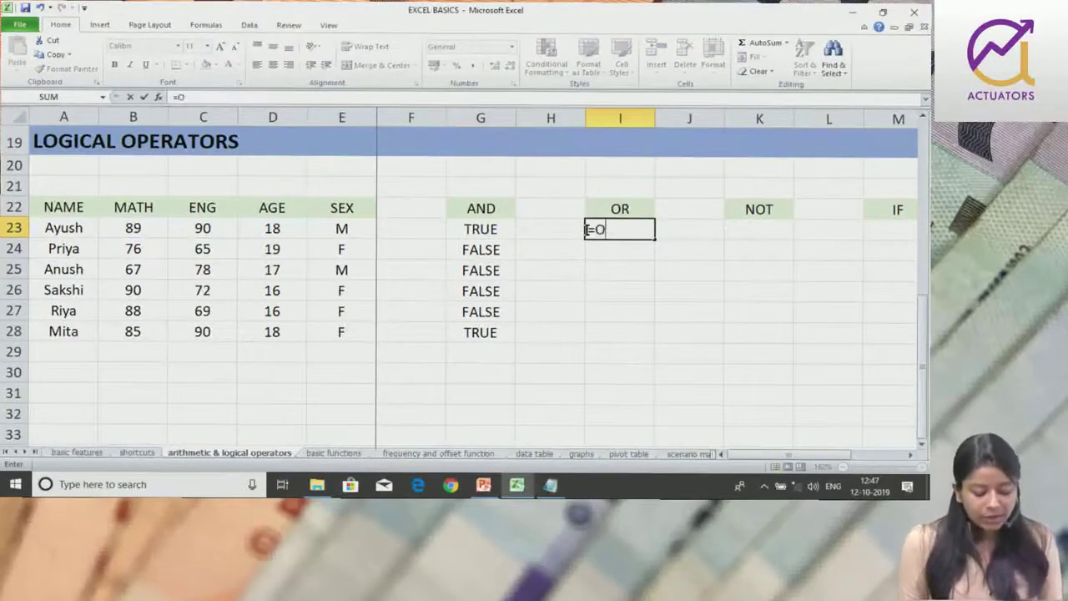
{"action": "type", "text": "R("}
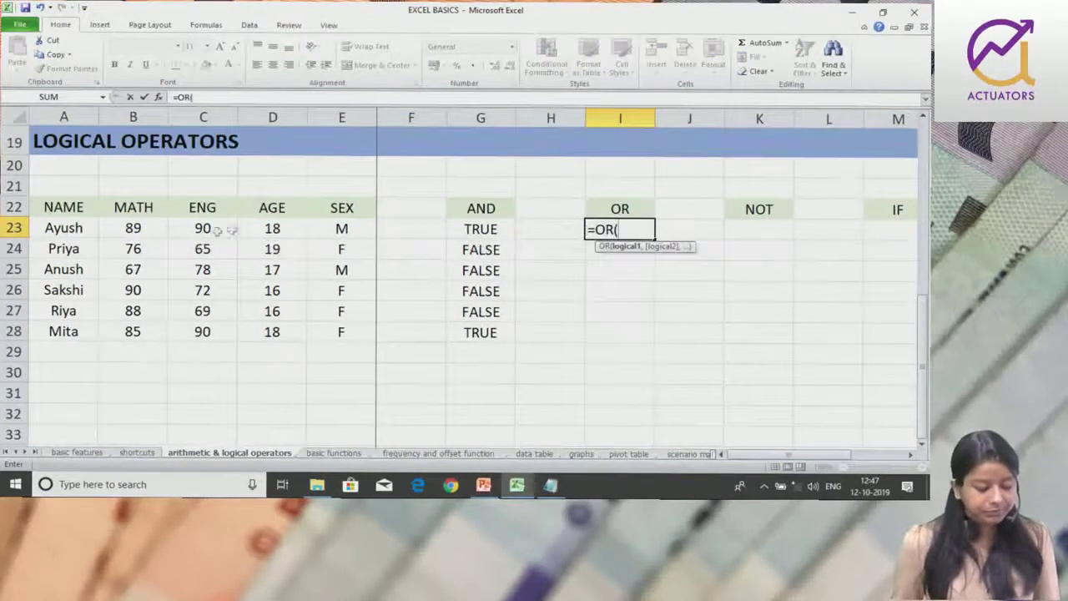
{"action": "left_click", "coordinate": [153, 228]}
{"action": "type", "text": ">=80,"}
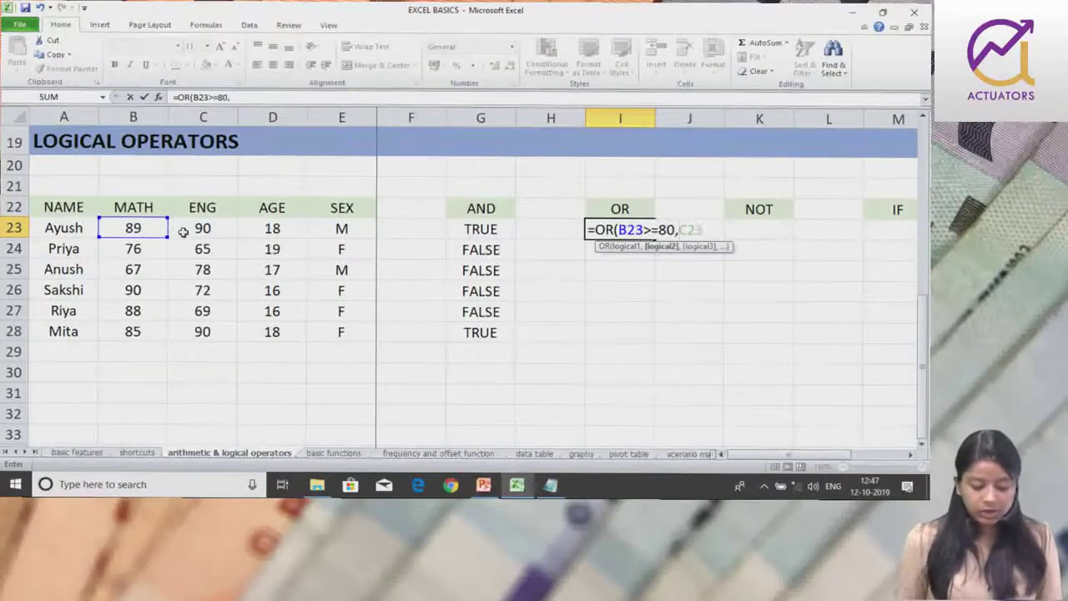
{"action": "left_click", "coordinate": [181, 232]}
{"action": "type", "text": ">=80"}
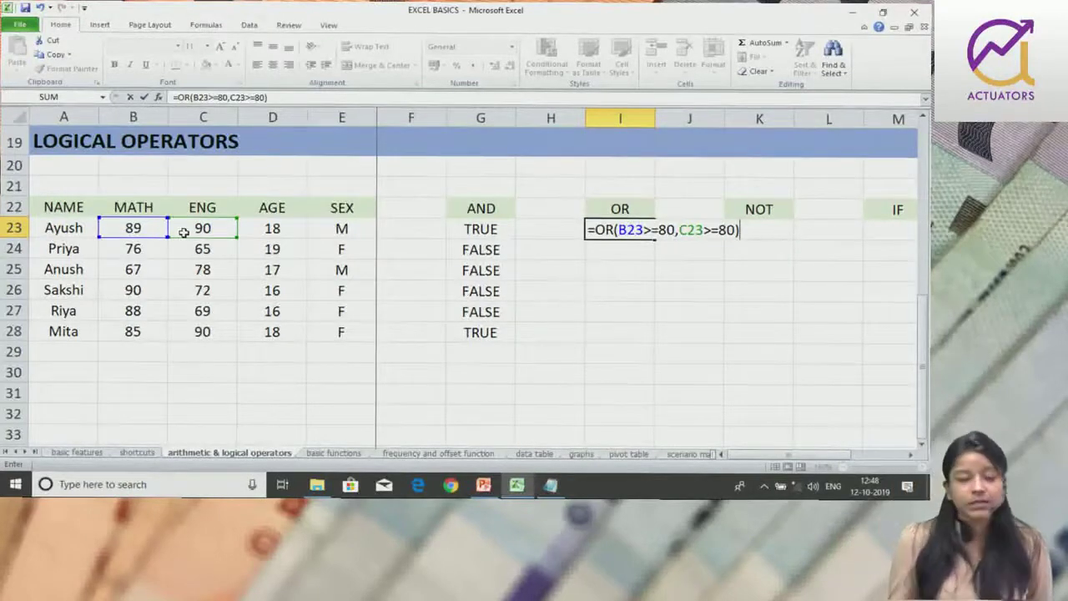
{"action": "key", "text": "Return"}
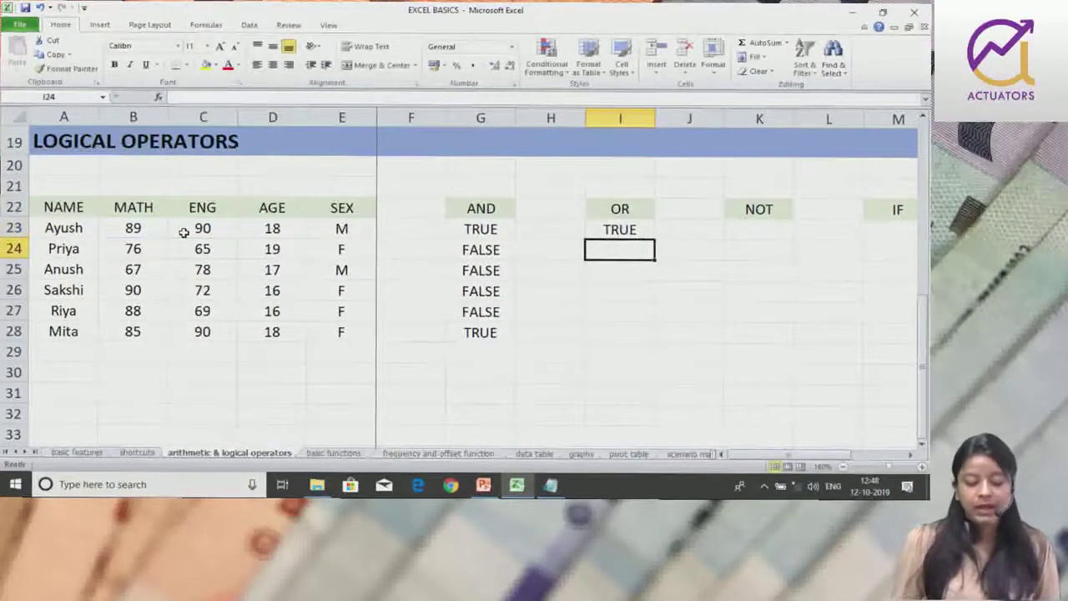
{"action": "left_click", "coordinate": [594, 229]}
Fill the OR formula from I23 down to I28 and inspect I23's formula.
{"action": "left_click_drag", "start_coordinate": [654, 239], "coordinate": [632, 338]}
{"action": "left_click", "coordinate": [633, 244]}
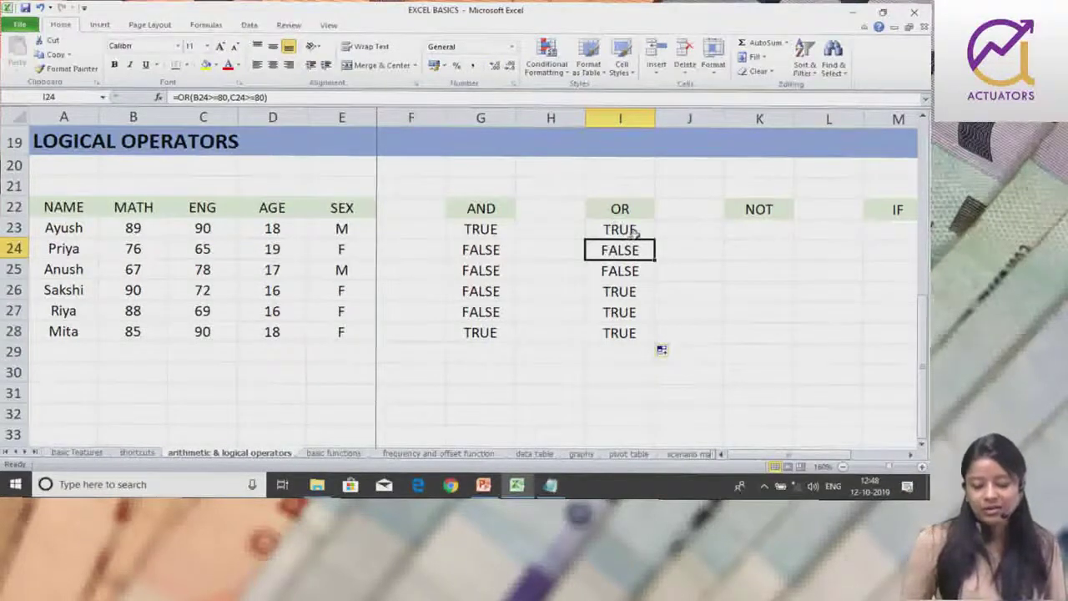
{"action": "double_click", "coordinate": [618, 222]}
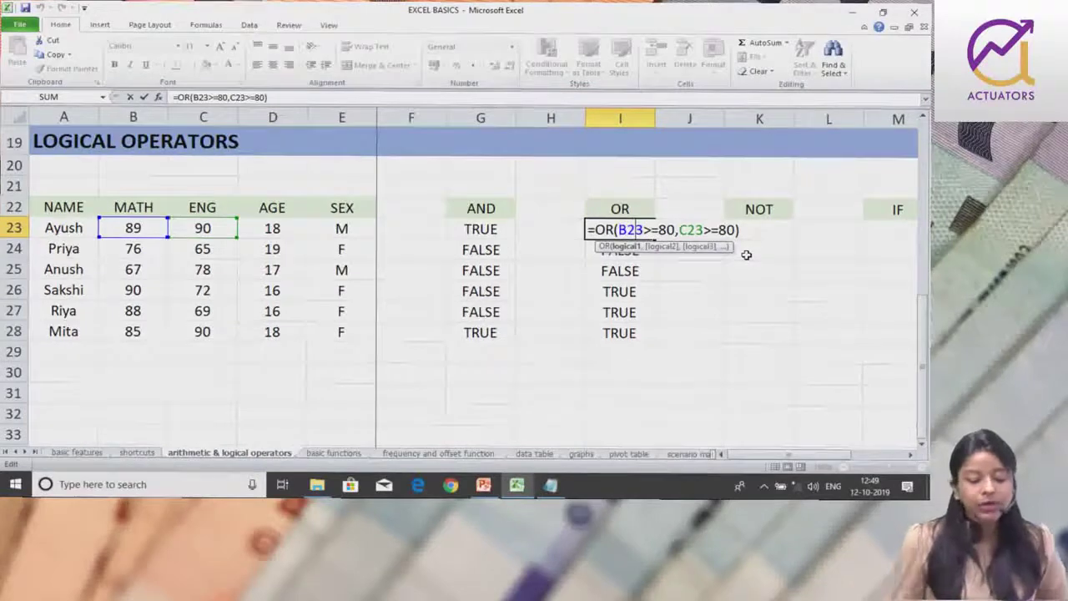
{"action": "key", "text": "Return"}
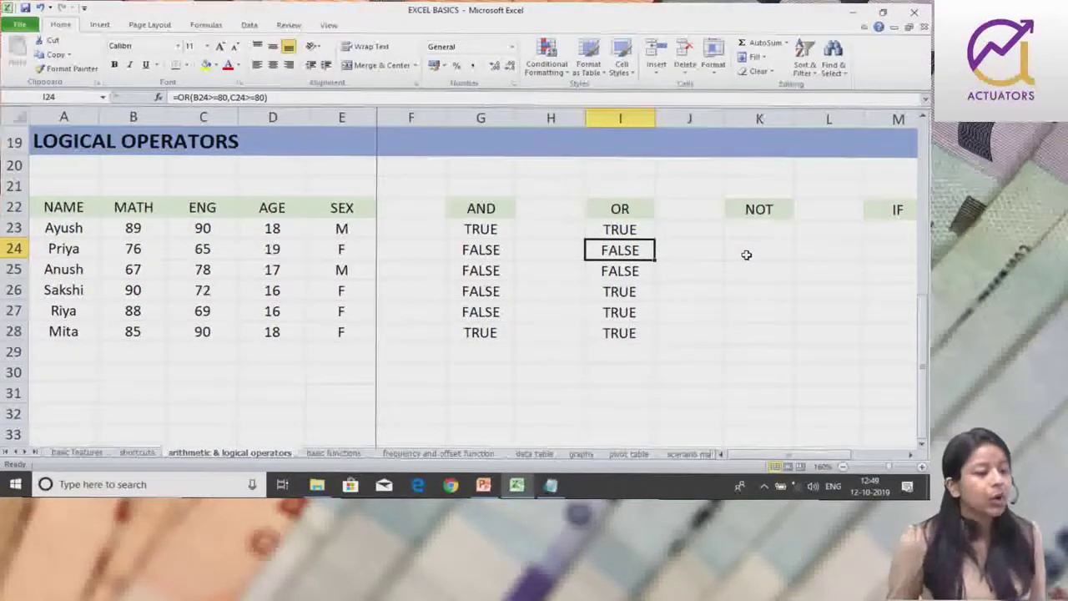
{"action": "left_click", "coordinate": [620, 231]}
{"action": "double_click", "coordinate": [620, 231]}
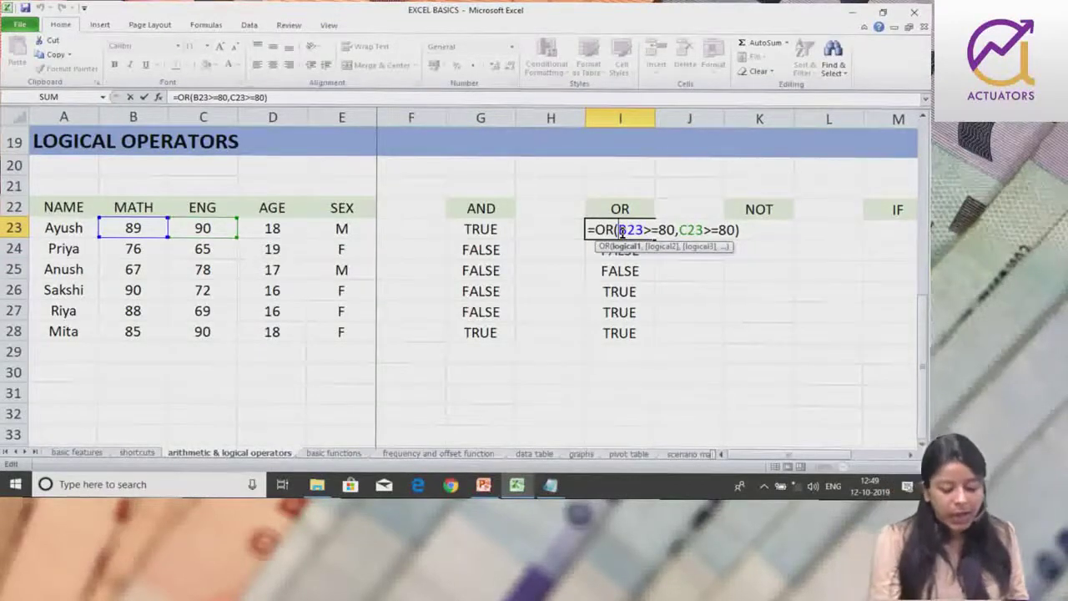
{"action": "key", "text": "Return"}
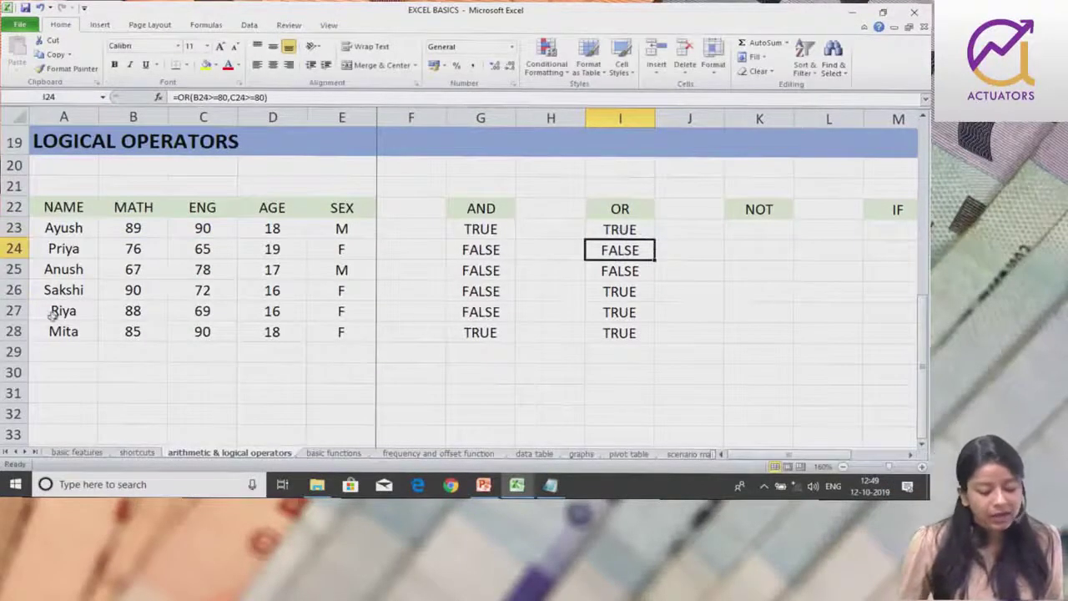
{"action": "left_click_drag", "start_coordinate": [52, 313], "coordinate": [634, 312]}
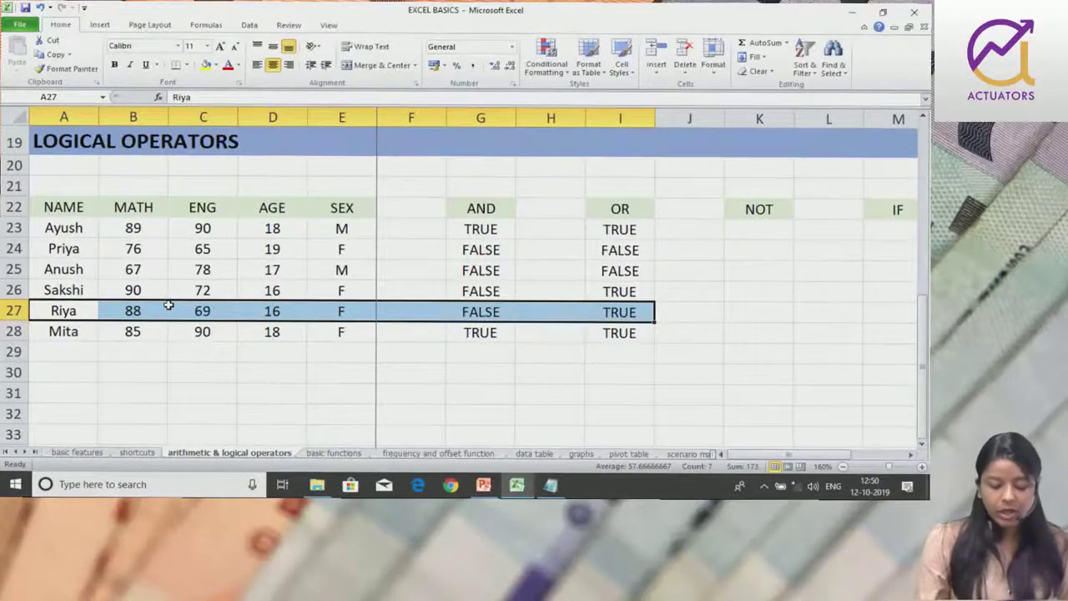
{"action": "key", "text": "Tab"}
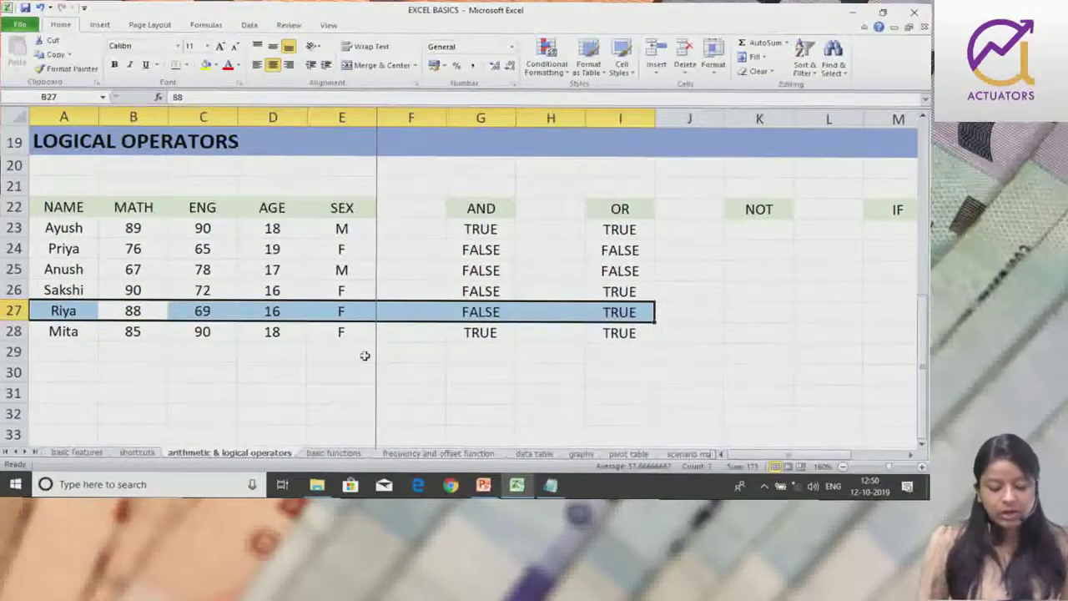
{"action": "left_click", "coordinate": [348, 355]}
{"action": "scroll", "coordinate": [787, 462], "scroll_direction": "right", "scroll_amount": 1}
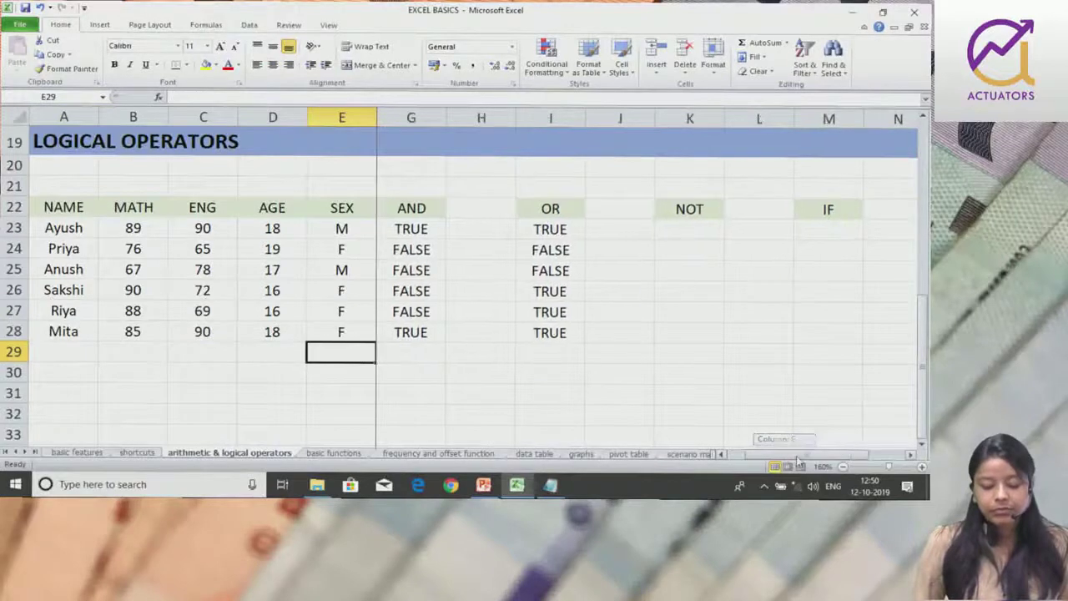
{"action": "left_click", "coordinate": [702, 233]}
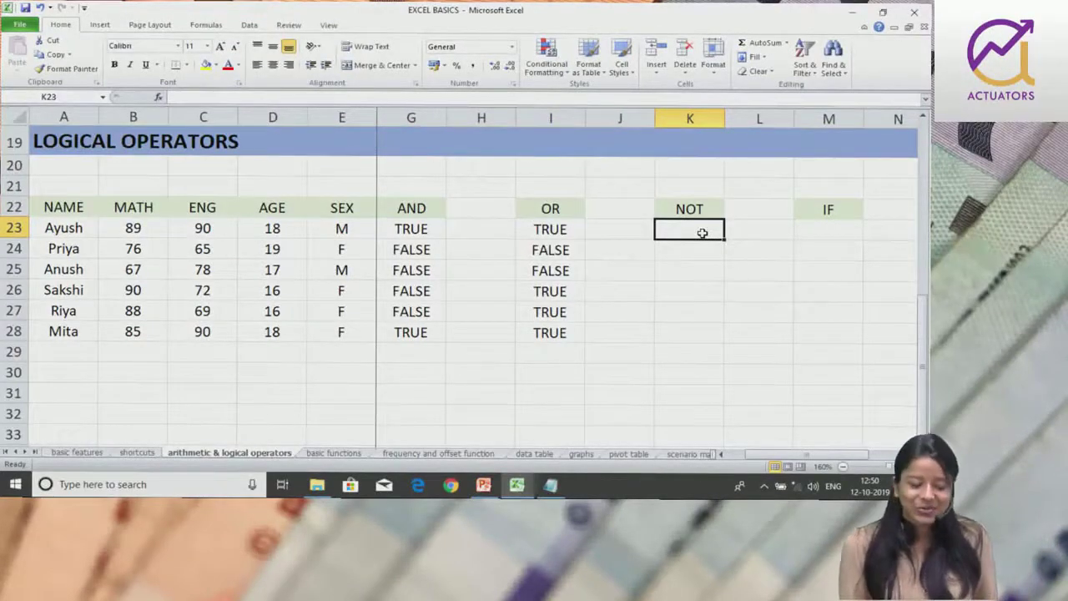
Enter =NOT(E23="F") in K23.
{"action": "type", "text": "=NOT("}
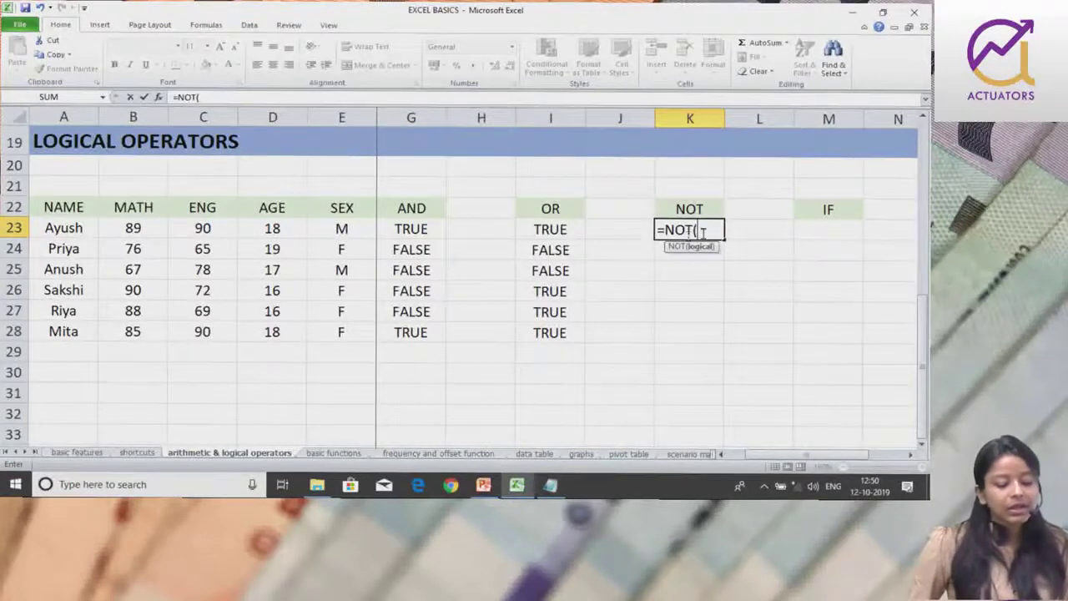
{"action": "left_click", "coordinate": [352, 231]}
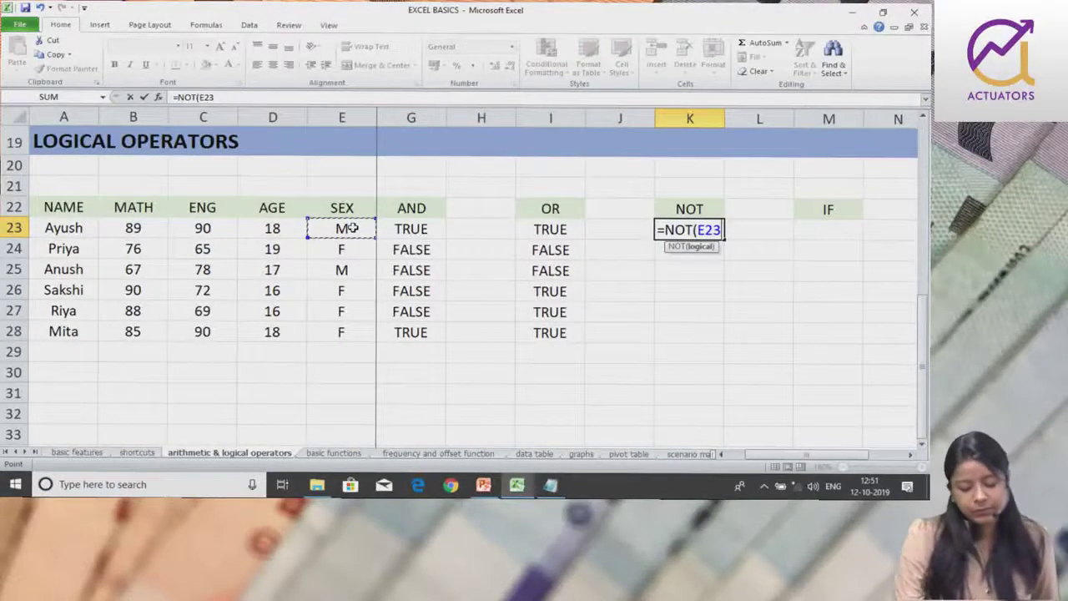
{"action": "type", "text": "="}
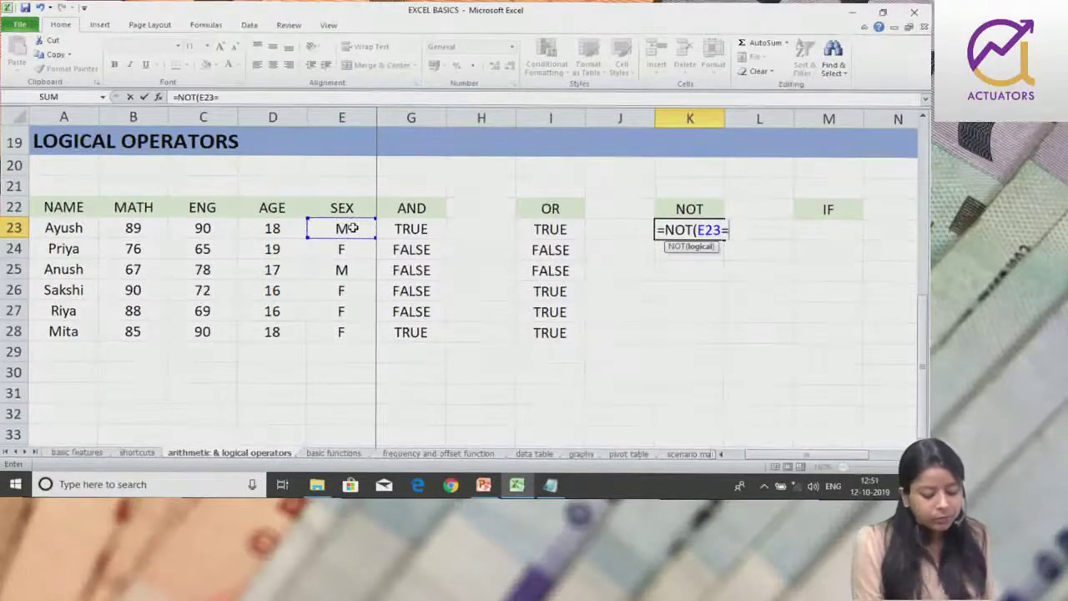
{"action": "type", "text": "\""}
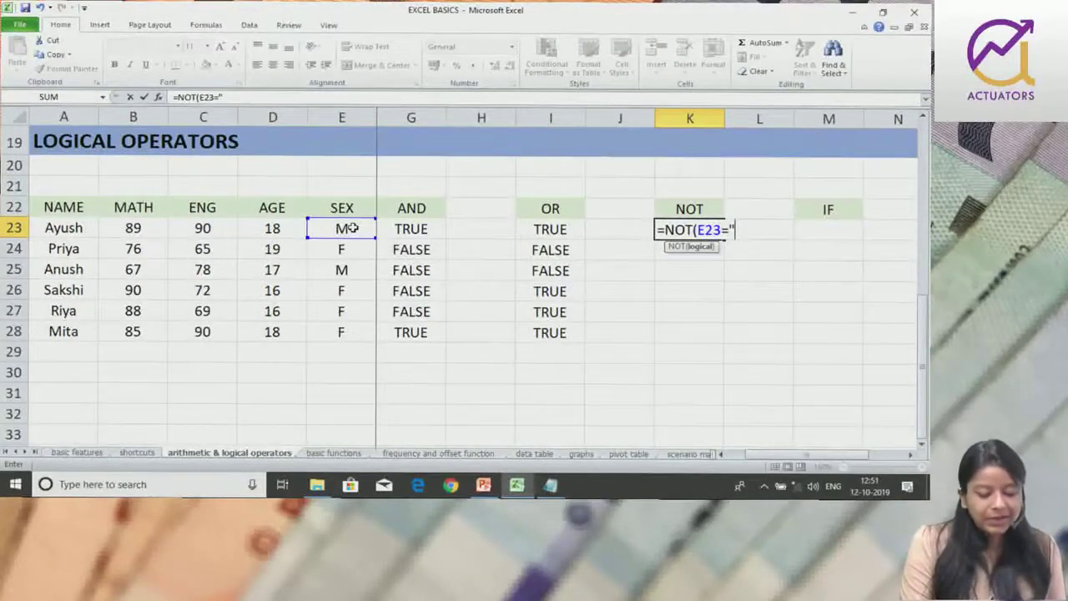
{"action": "type", "text": "\""}
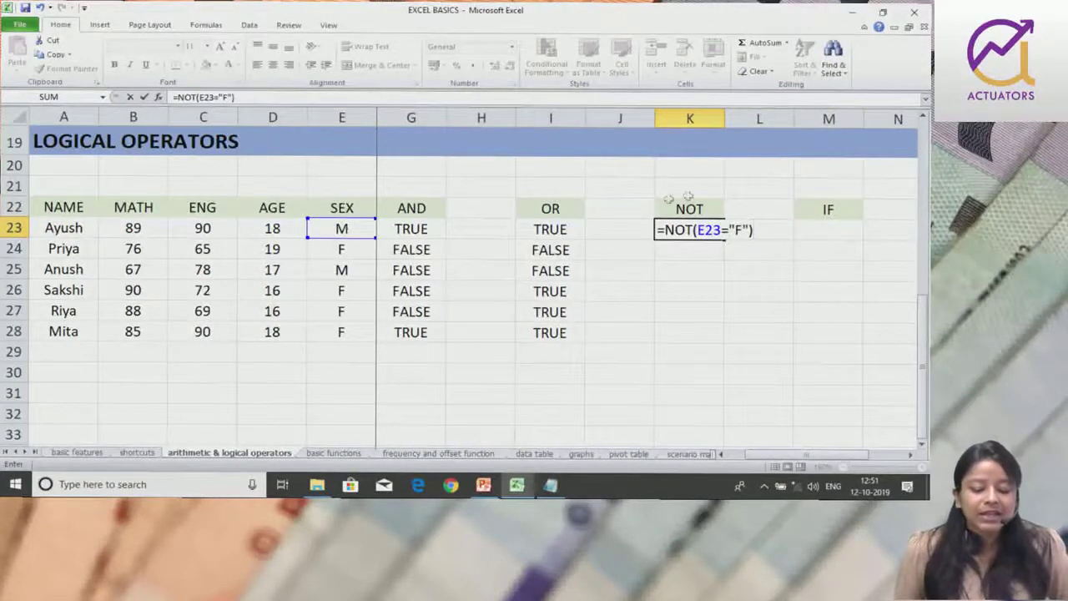
{"action": "left_click_drag", "start_coordinate": [727, 231], "coordinate": [765, 239]}
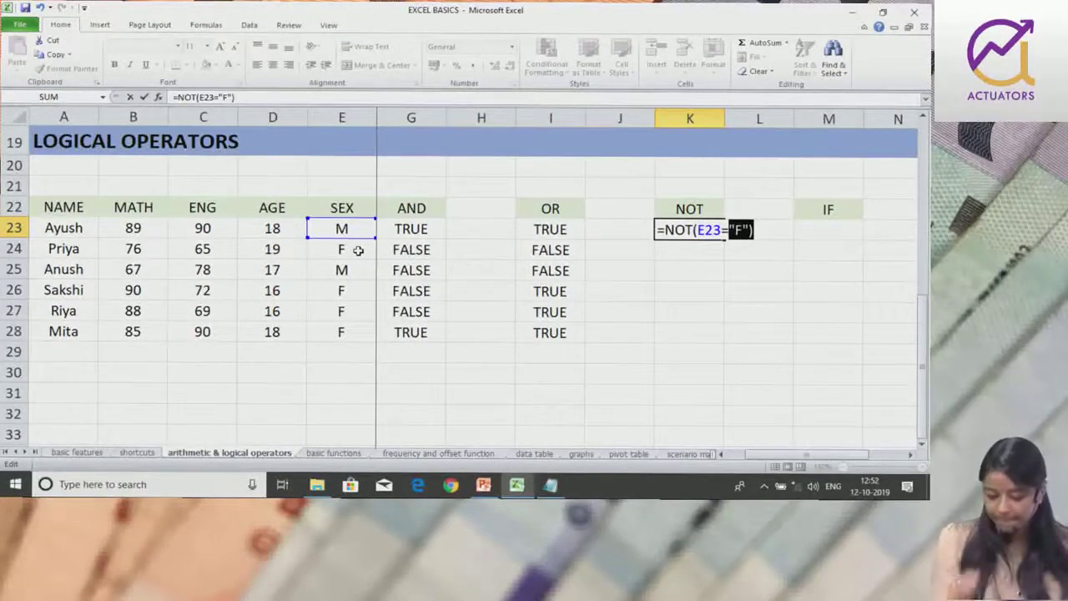
{"action": "key", "text": "Return"}
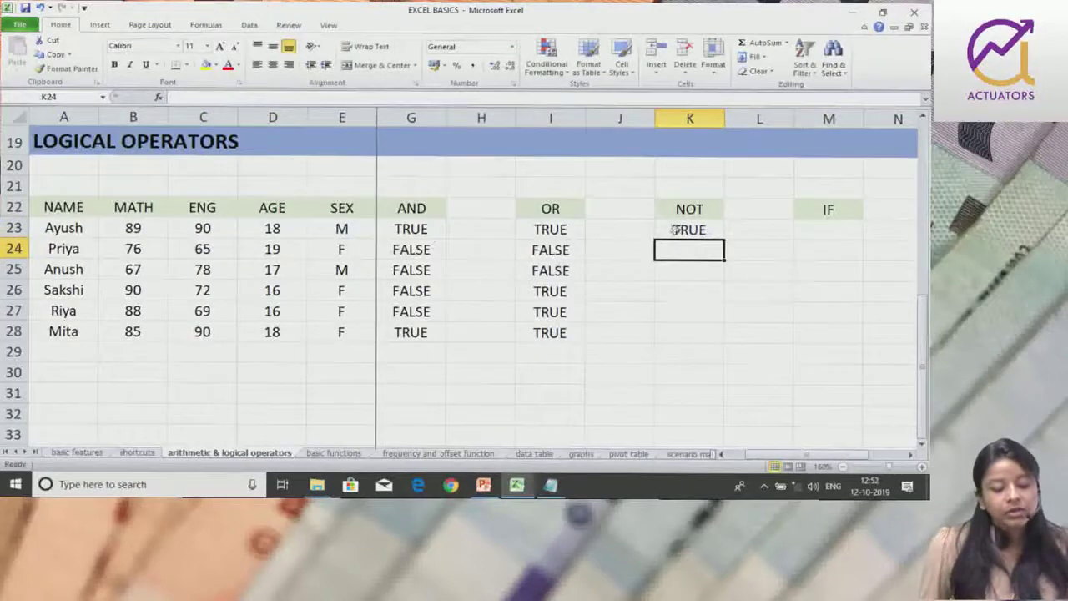
Reopen K23 to review the E23="F" condition, confirm, and reselect K23.
{"action": "left_click", "coordinate": [681, 229]}
{"action": "double_click", "coordinate": [680, 228]}
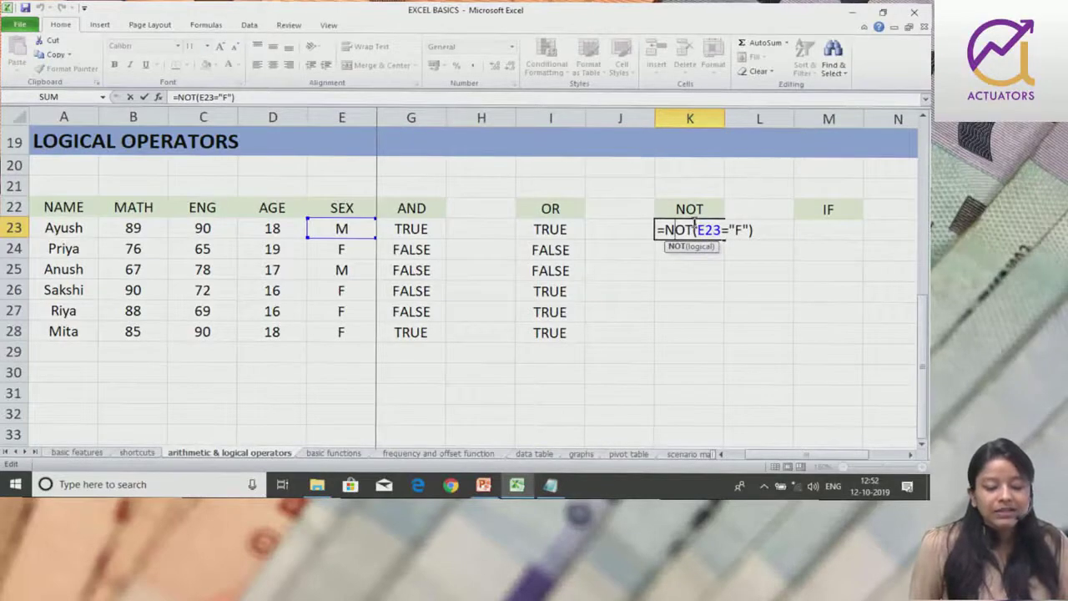
{"action": "left_click_drag", "start_coordinate": [696, 227], "coordinate": [744, 227]}
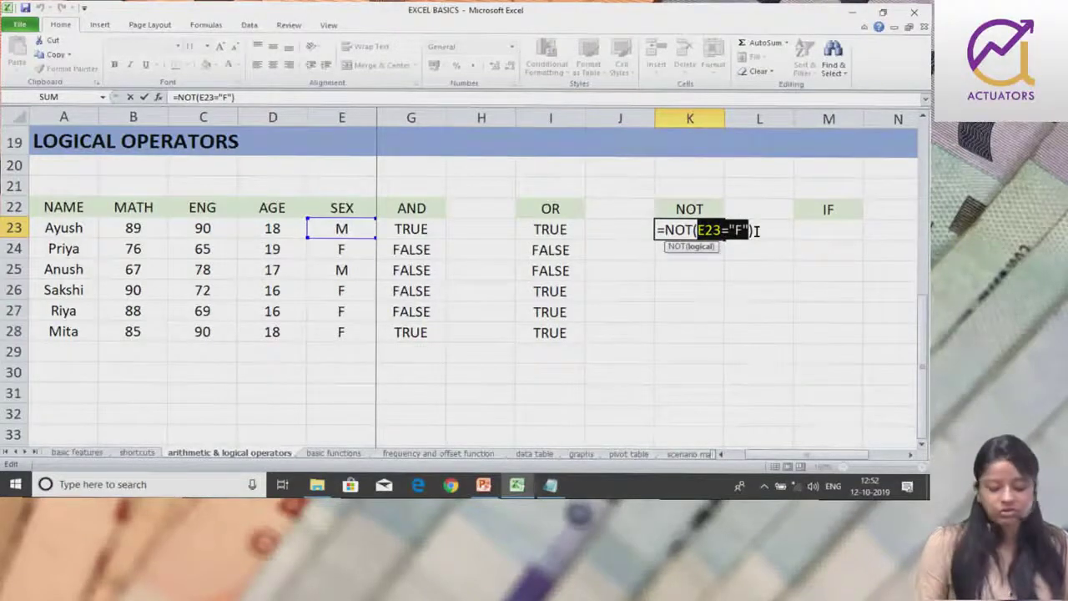
{"action": "key", "text": "Return"}
{"action": "left_click", "coordinate": [713, 238]}
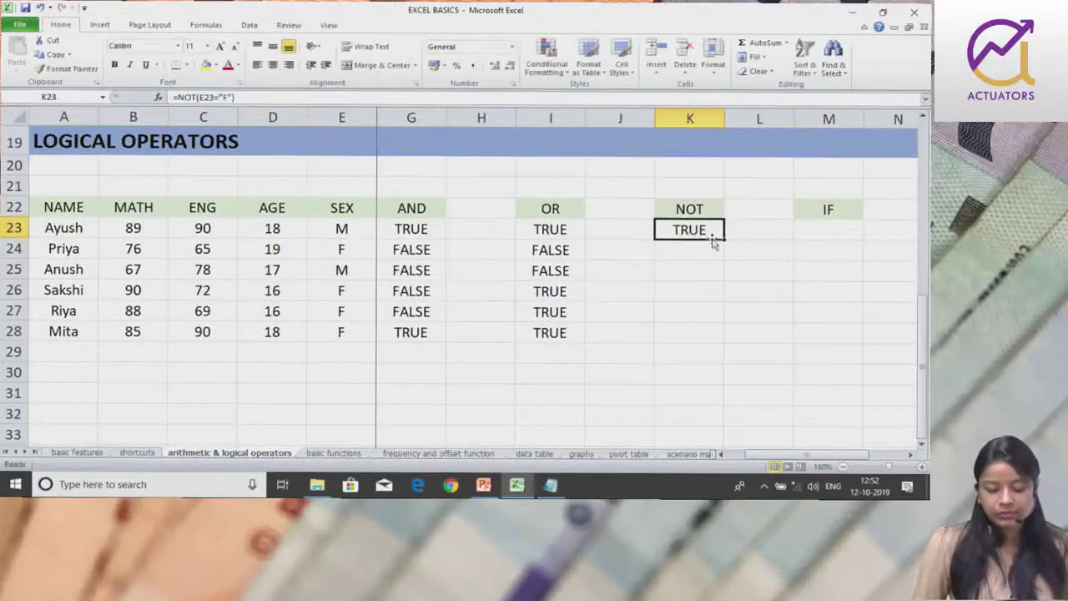
Fill the =NOT(E23="F") formula down to K28 and check the copied results.
{"action": "left_click_drag", "start_coordinate": [722, 240], "coordinate": [723, 342]}
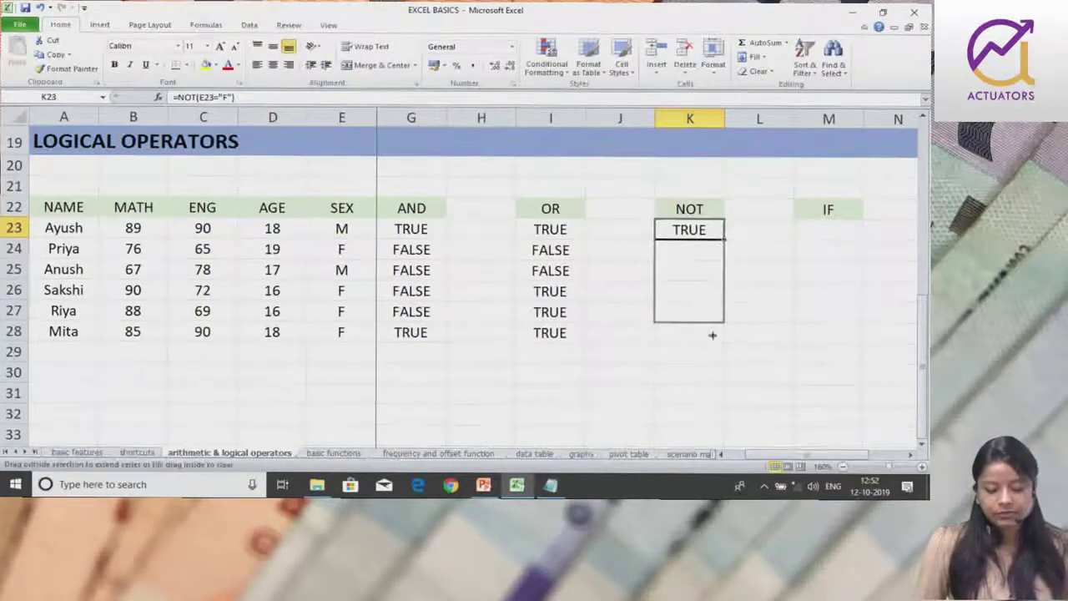
{"action": "left_click", "coordinate": [709, 248]}
{"action": "left_click", "coordinate": [689, 309]}
{"action": "left_click", "coordinate": [680, 290]}
{"action": "left_click", "coordinate": [676, 332]}
{"action": "left_click", "coordinate": [678, 293]}
Review the NOT formula in K23 without changes, then select M23 under IF.
{"action": "left_click", "coordinate": [677, 227]}
{"action": "double_click", "coordinate": [675, 226]}
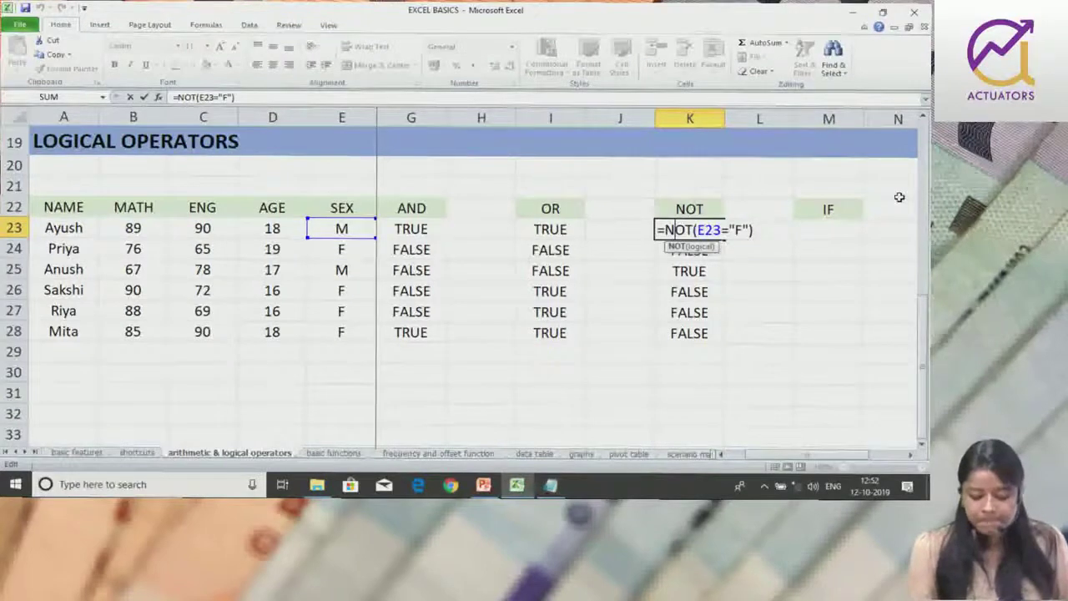
{"action": "key", "text": "Return"}
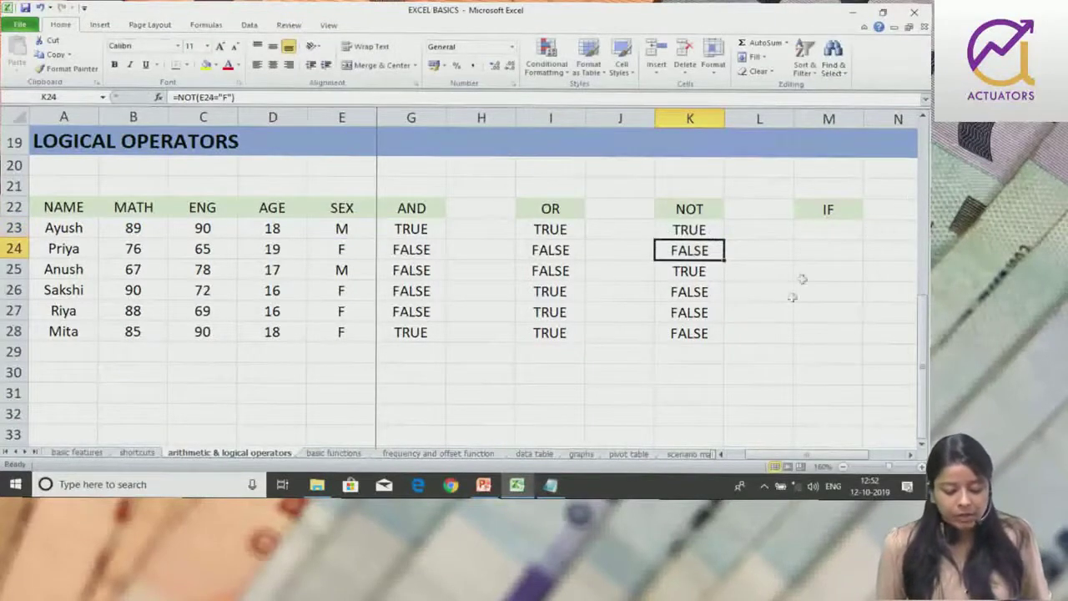
{"action": "left_click_drag", "start_coordinate": [766, 459], "coordinate": [758, 457]}
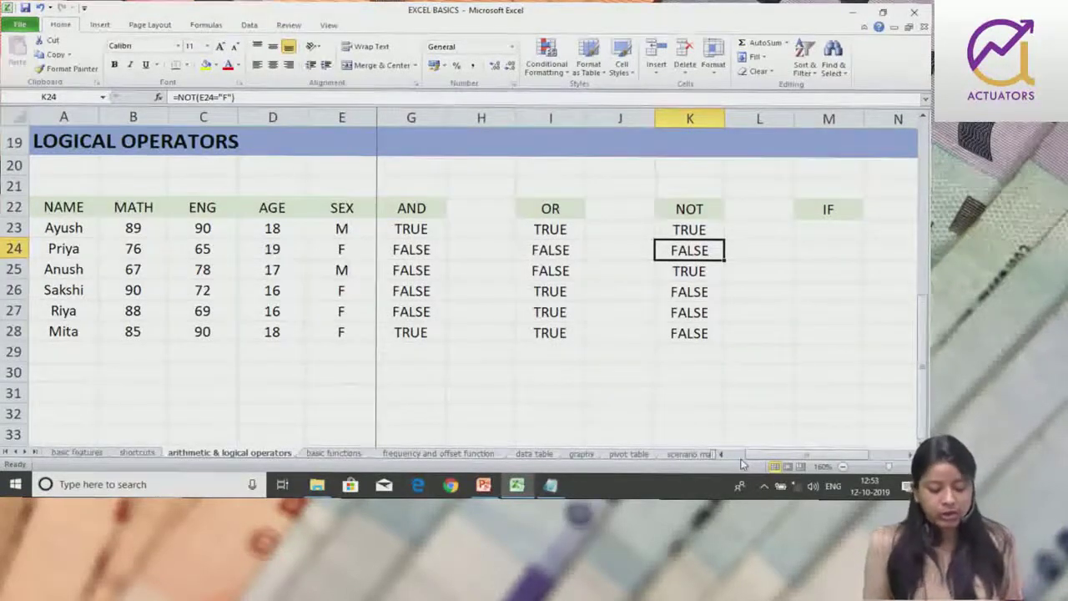
{"action": "left_click", "coordinate": [844, 235]}
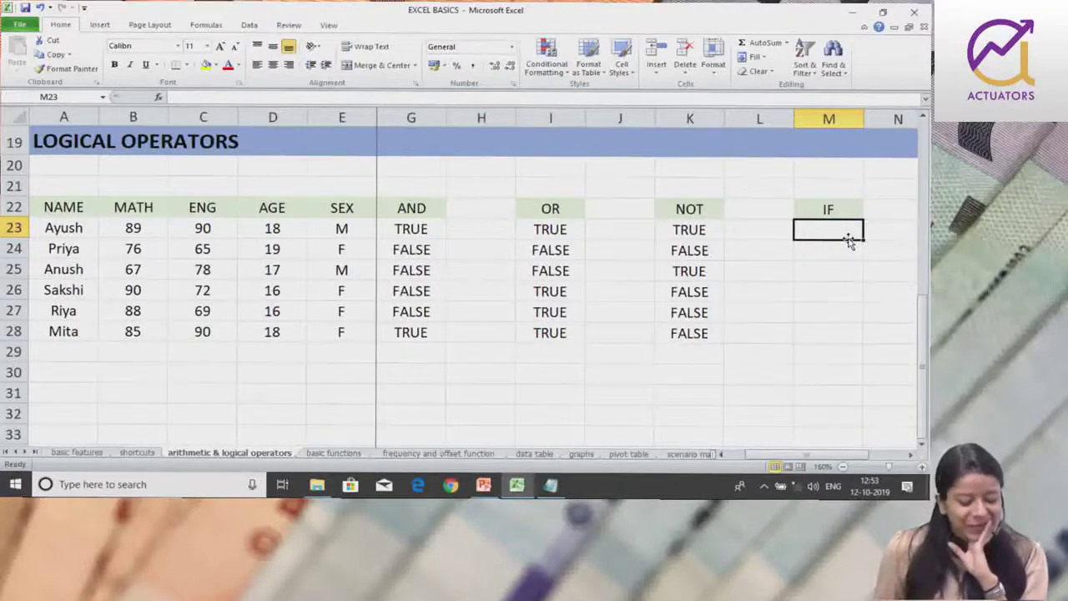
{"action": "left_click", "coordinate": [485, 489]}
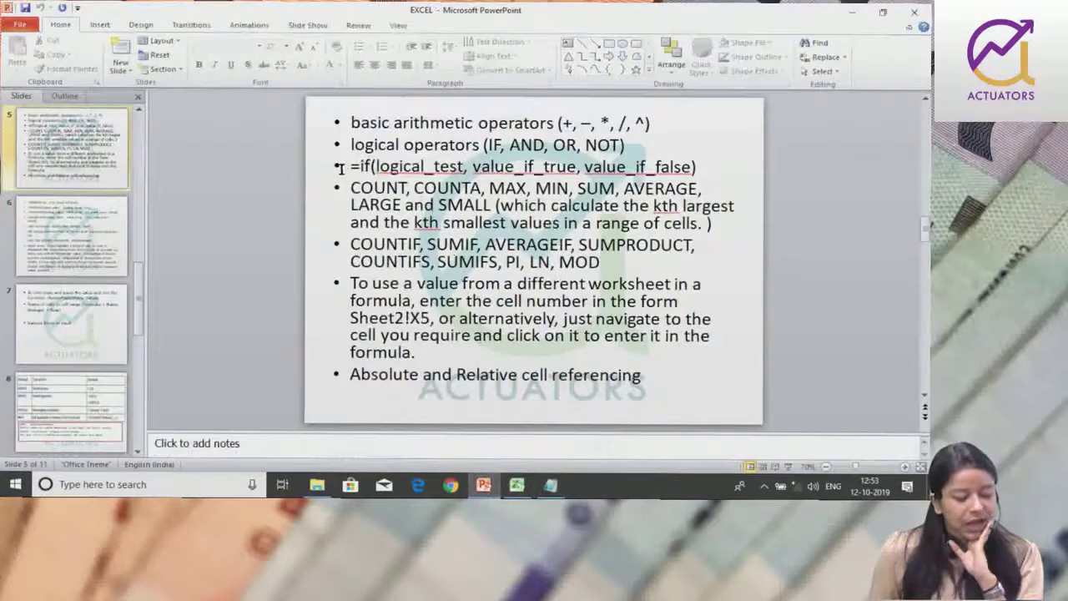
{"action": "left_click_drag", "start_coordinate": [340, 168], "coordinate": [697, 167]}
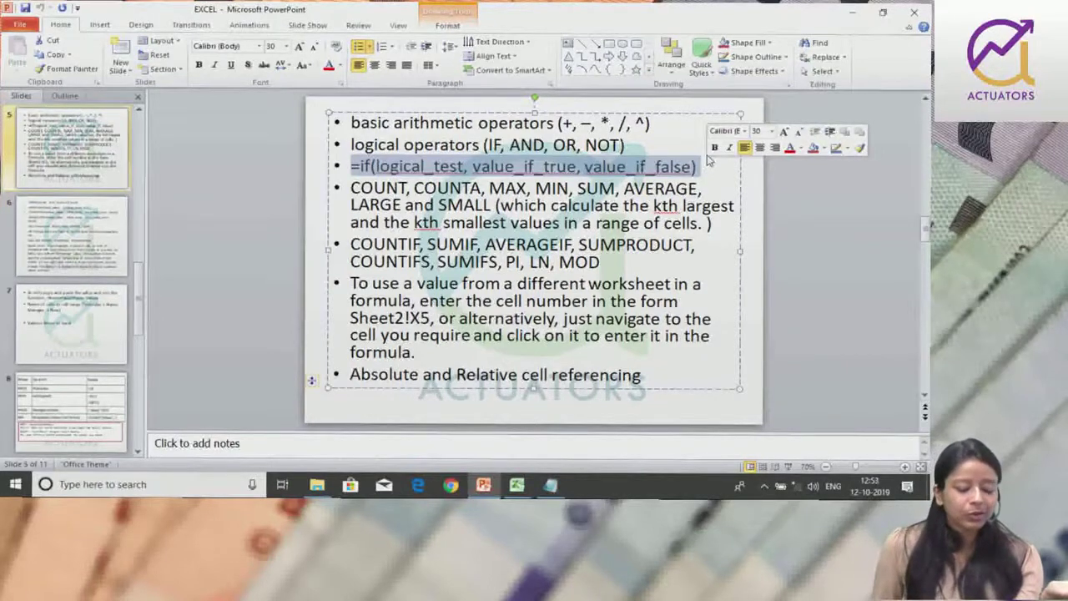
{"action": "left_click", "coordinate": [515, 486]}
{"action": "key", "text": "Right"}
{"action": "key", "text": "Right"}
{"action": "key", "text": "Left"}
{"action": "key", "text": "Left"}
{"action": "key", "text": "Left"}
{"action": "key", "text": "Right"}
{"action": "type", "text": "="}
{"action": "key", "text": "BackSpace"}
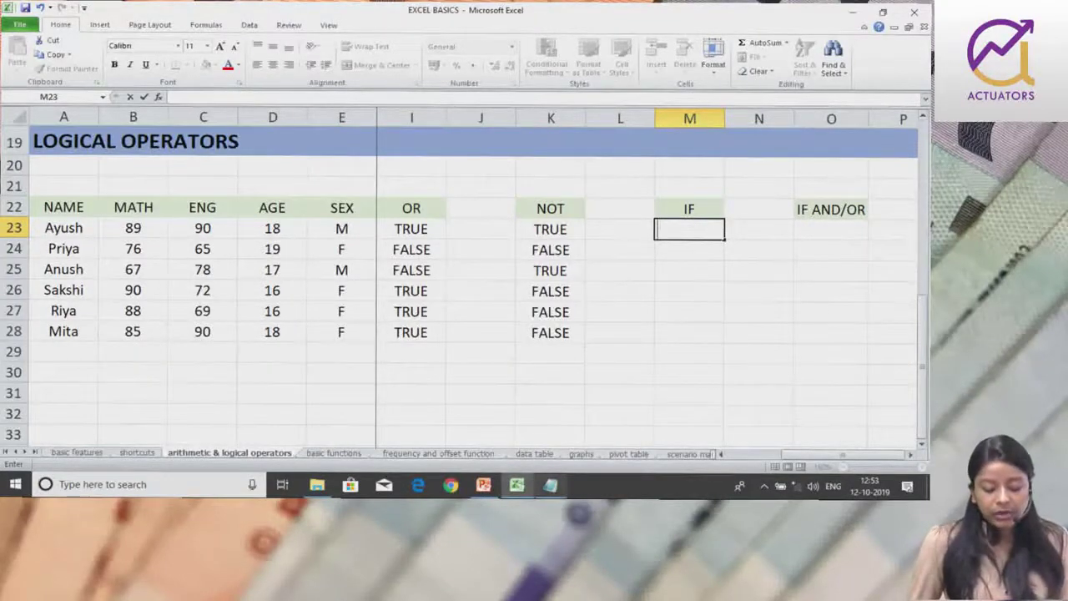
{"action": "left_click", "coordinate": [485, 486]}
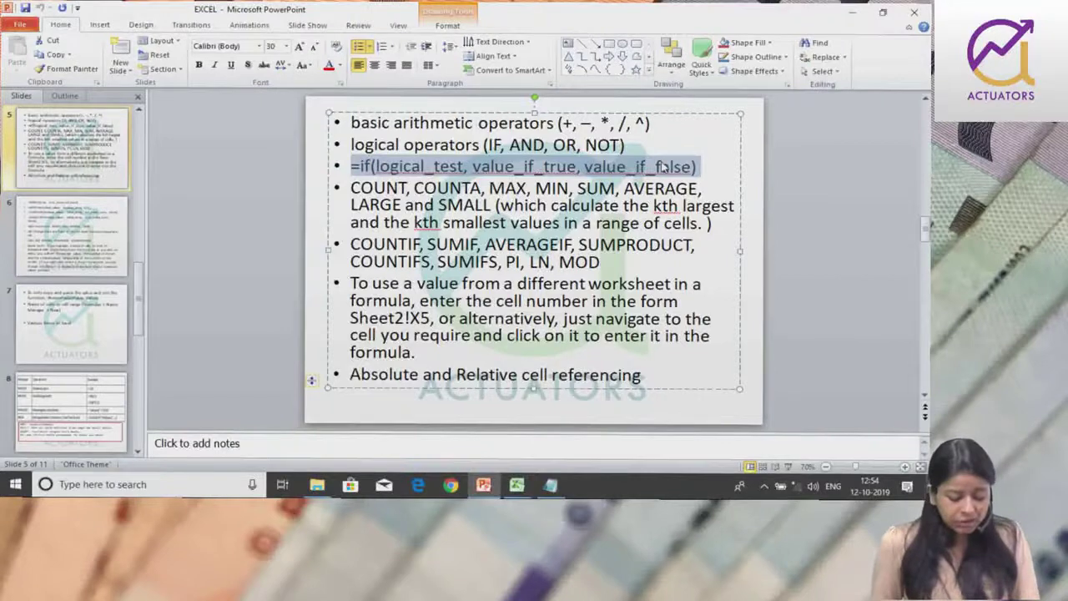
{"action": "left_click", "coordinate": [517, 484]}
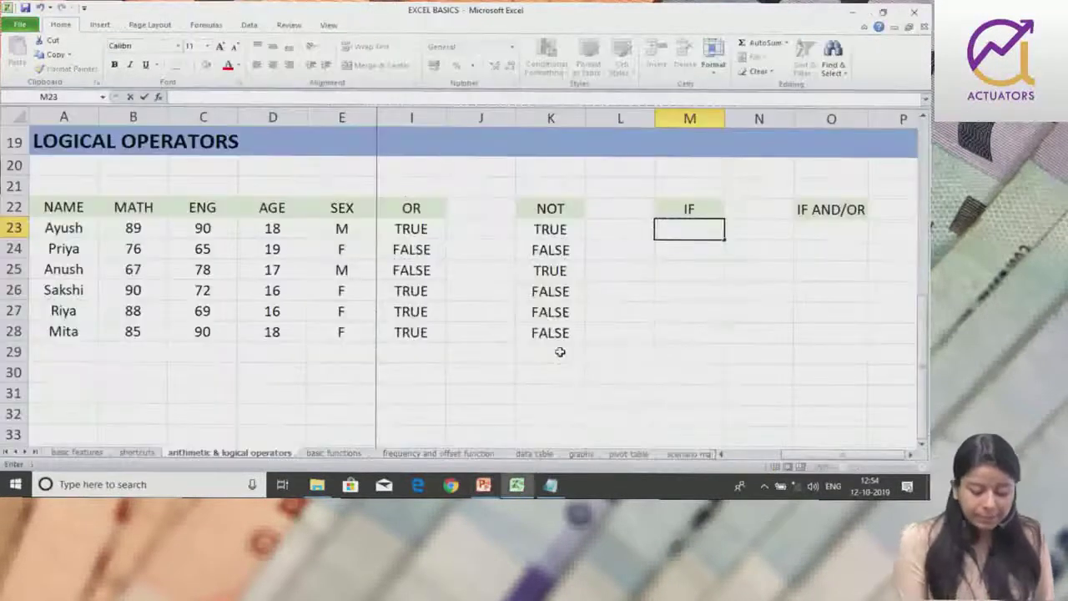
Enter =IF(D23>=18) in M23 to test the first student's age.
{"action": "type", "text": "=IF"}
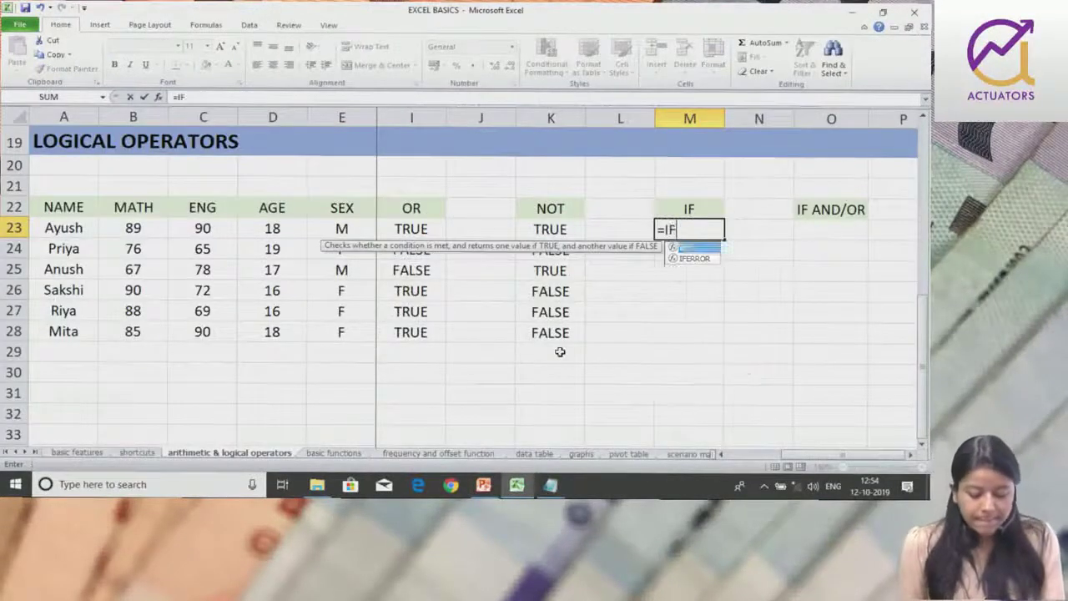
{"action": "type", "text": "("}
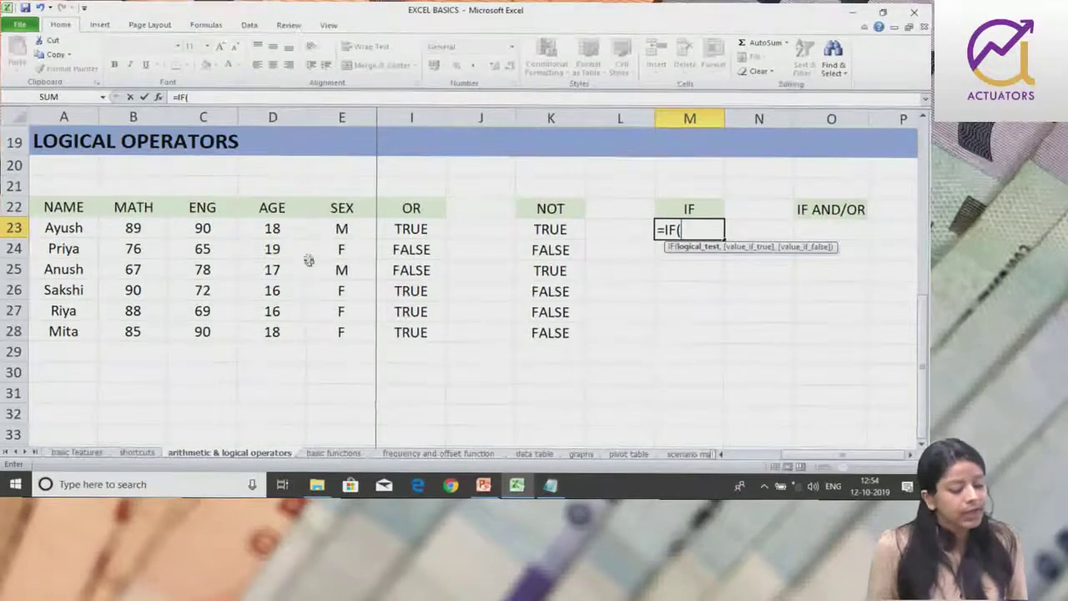
{"action": "left_click", "coordinate": [291, 229]}
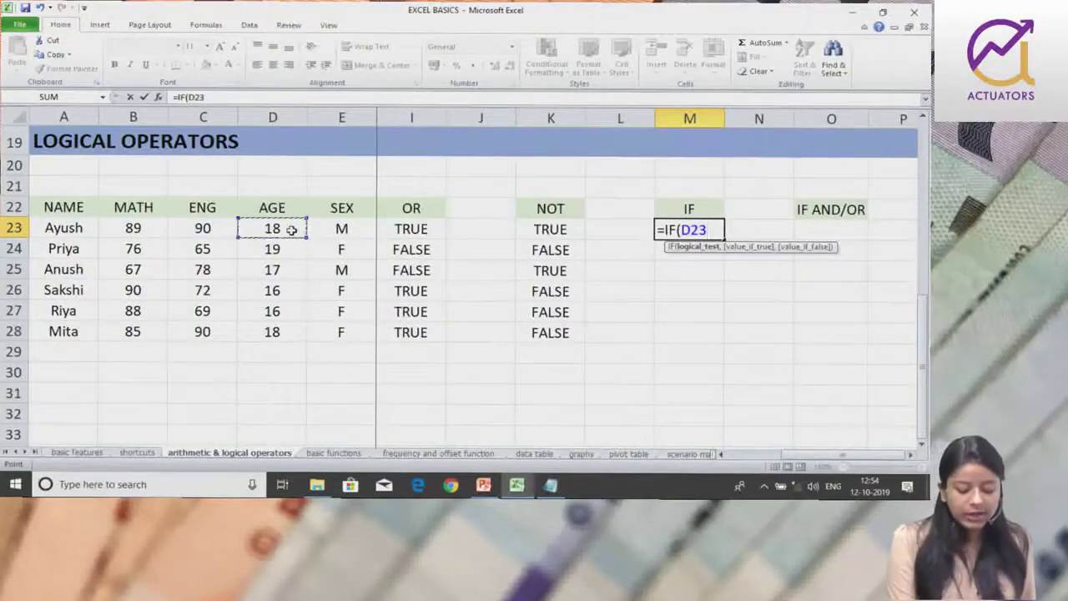
{"action": "type", "text": ">=18"}
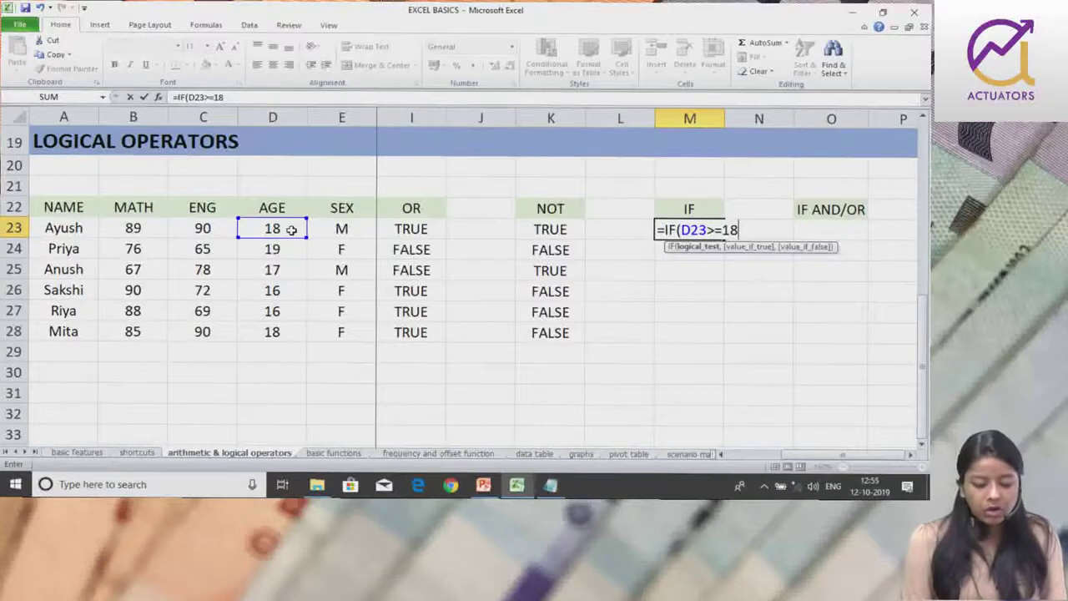
{"action": "type", "text": ","}
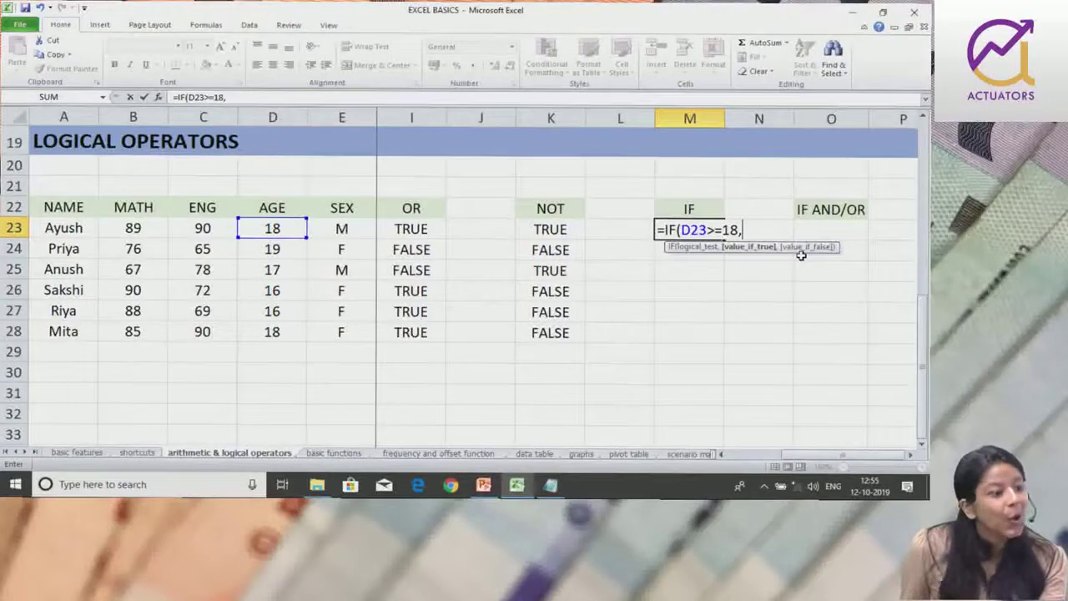
{"action": "key", "text": "BackSpace"}
{"action": "type", "text": ")"}
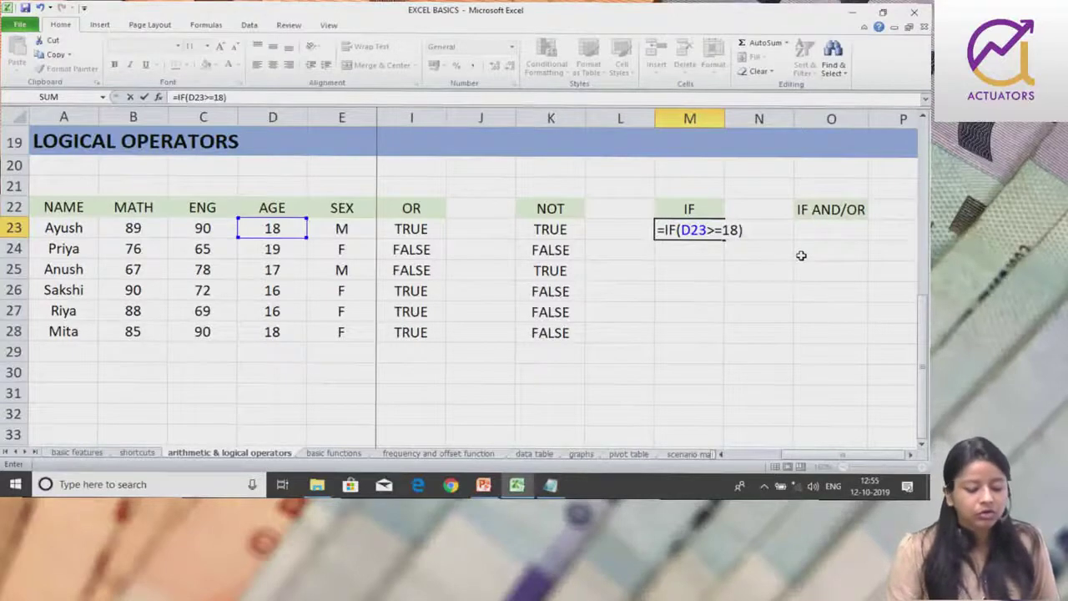
Work through Excel's formula errors in M23, revising the age test to D23>=17.
{"action": "key", "text": "Return"}
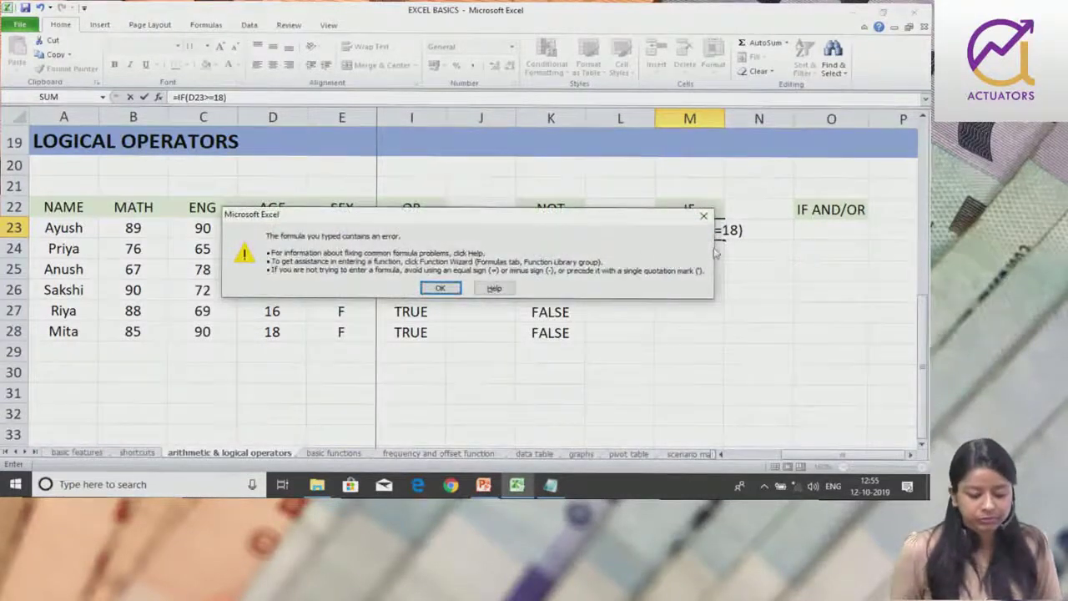
{"action": "key", "text": "Return"}
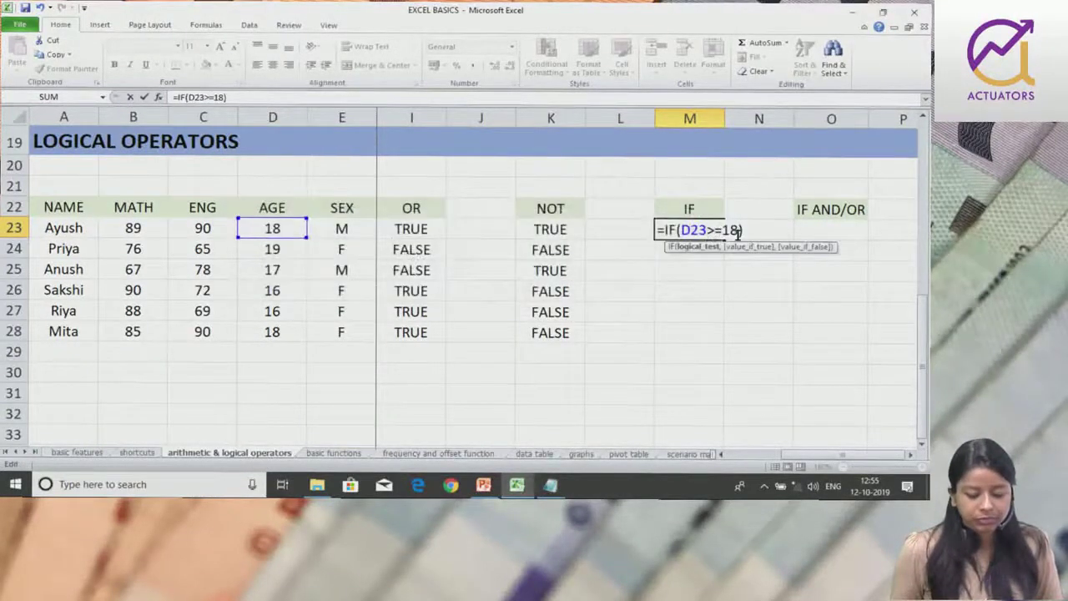
{"action": "left_click", "coordinate": [745, 230]}
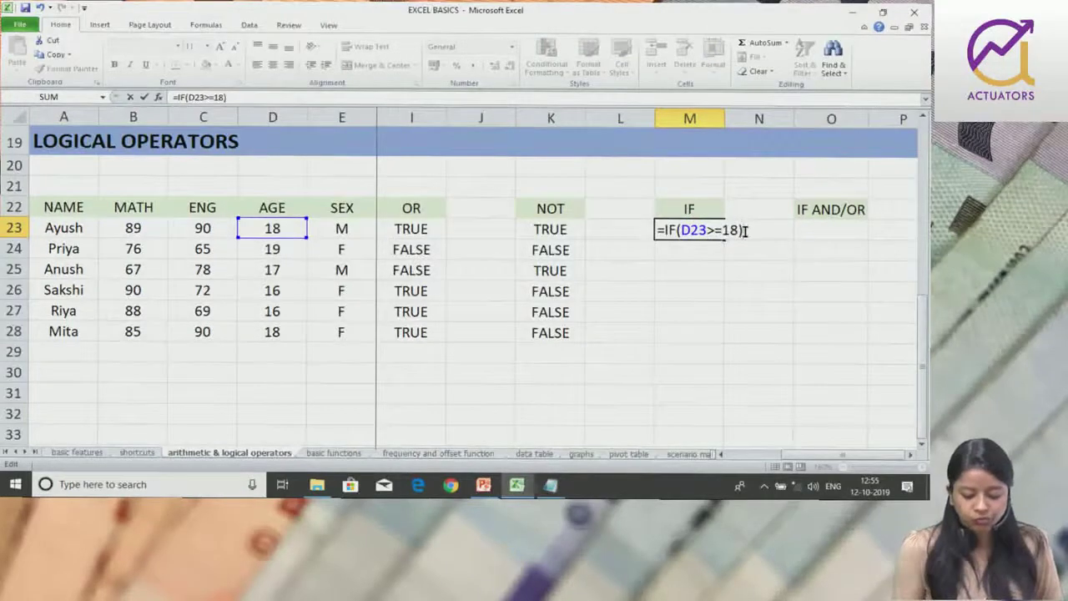
{"action": "key", "text": "Return"}
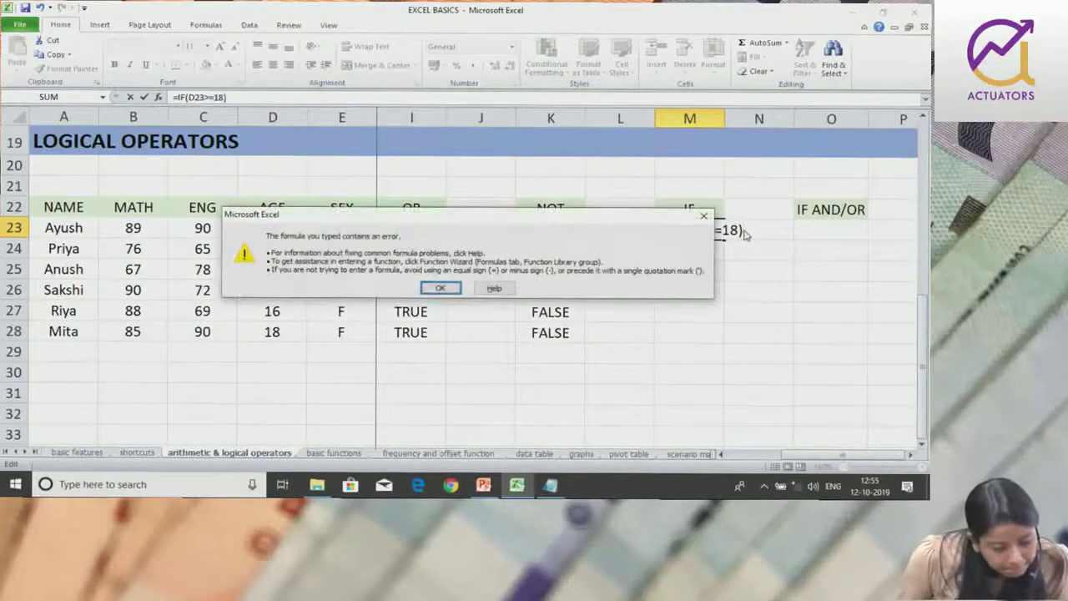
{"action": "left_click", "coordinate": [442, 289]}
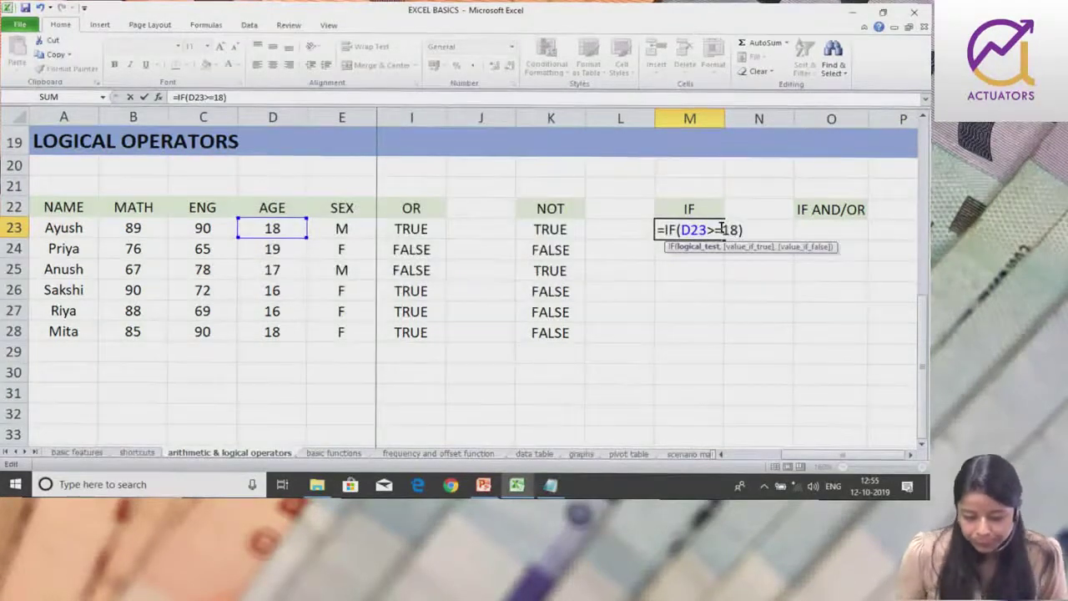
{"action": "key", "text": "BackSpace"}
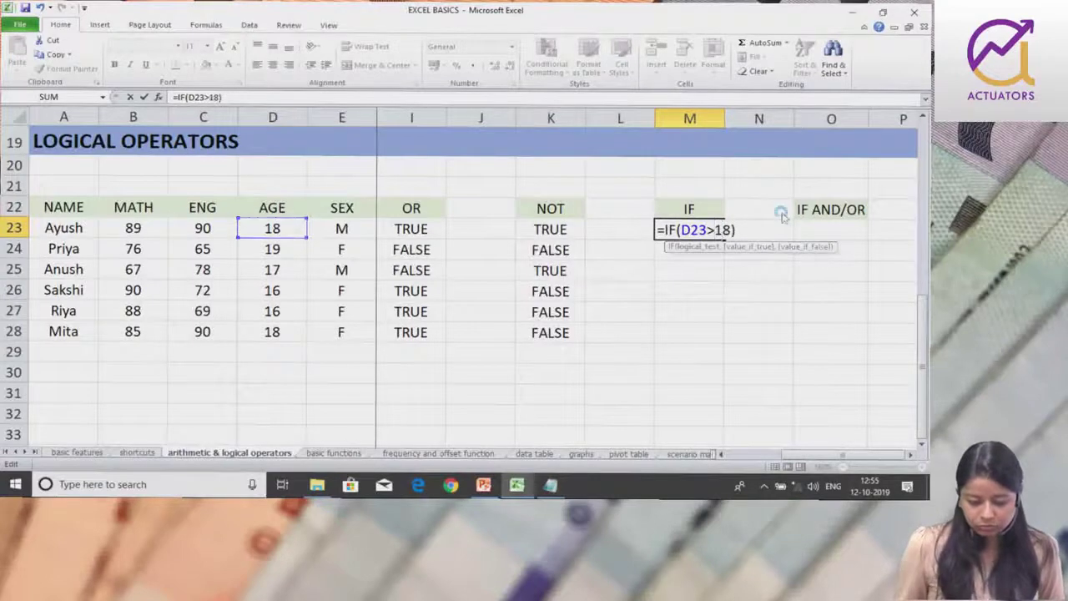
{"action": "key", "text": "Return"}
{"action": "key", "text": "Return"}
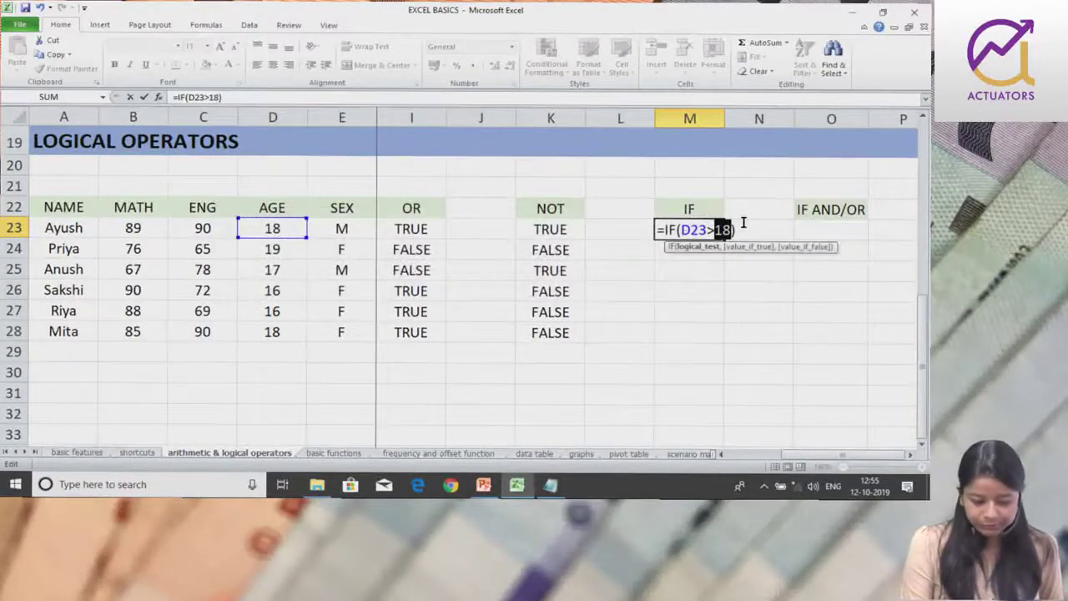
{"action": "type", "text": "17"}
{"action": "key", "text": "Return"}
{"action": "key", "text": "Return"}
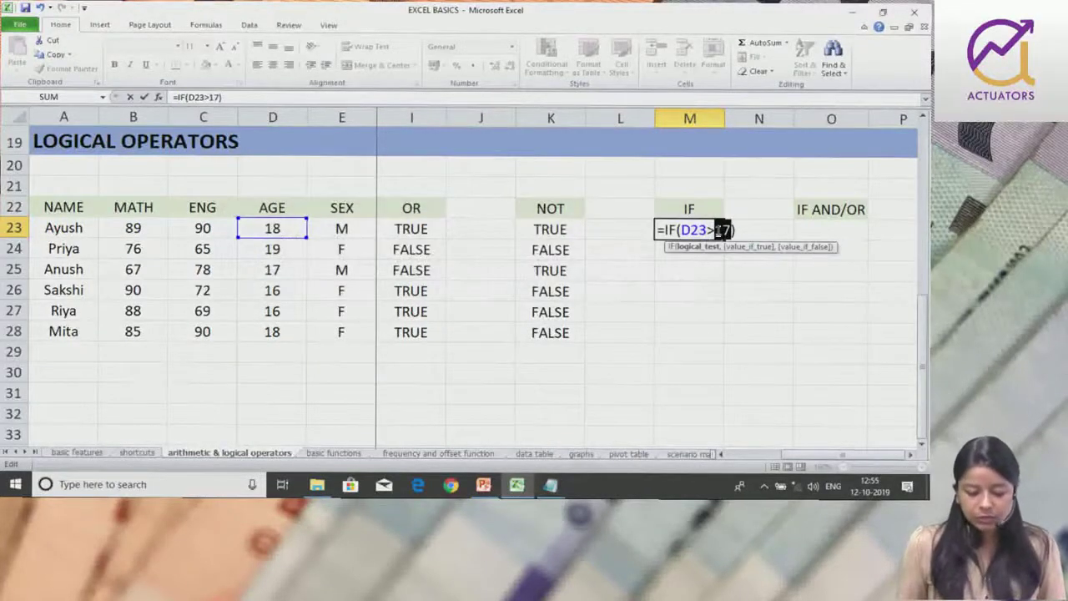
{"action": "left_click", "coordinate": [716, 230]}
{"action": "type", "text": "="}
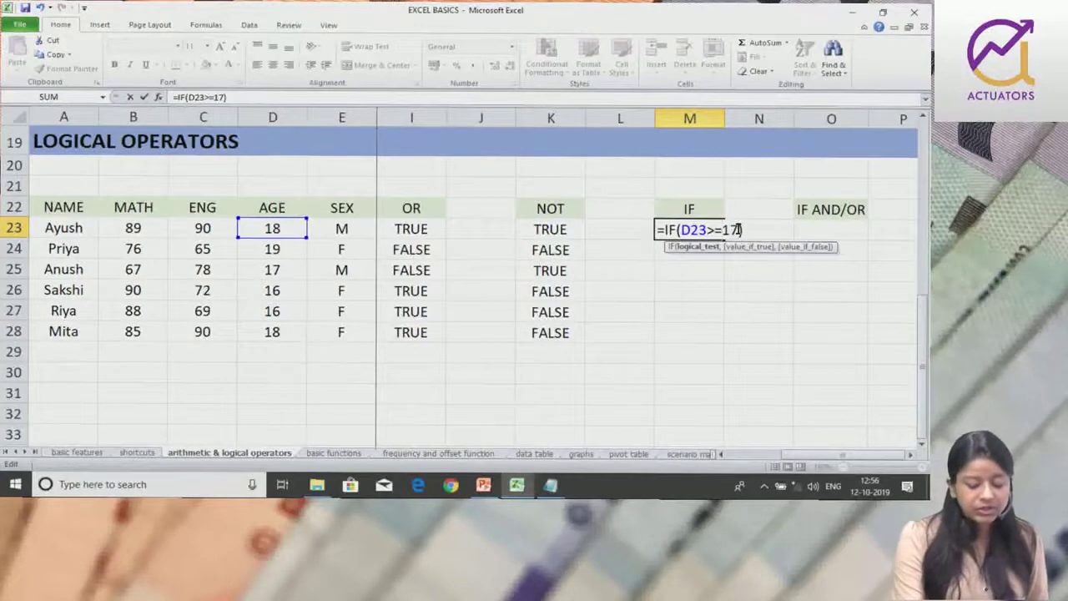
Complete M23 as =IF(D23>=18,A23,"") so it displays Ayush.
{"action": "type", "text": ","}
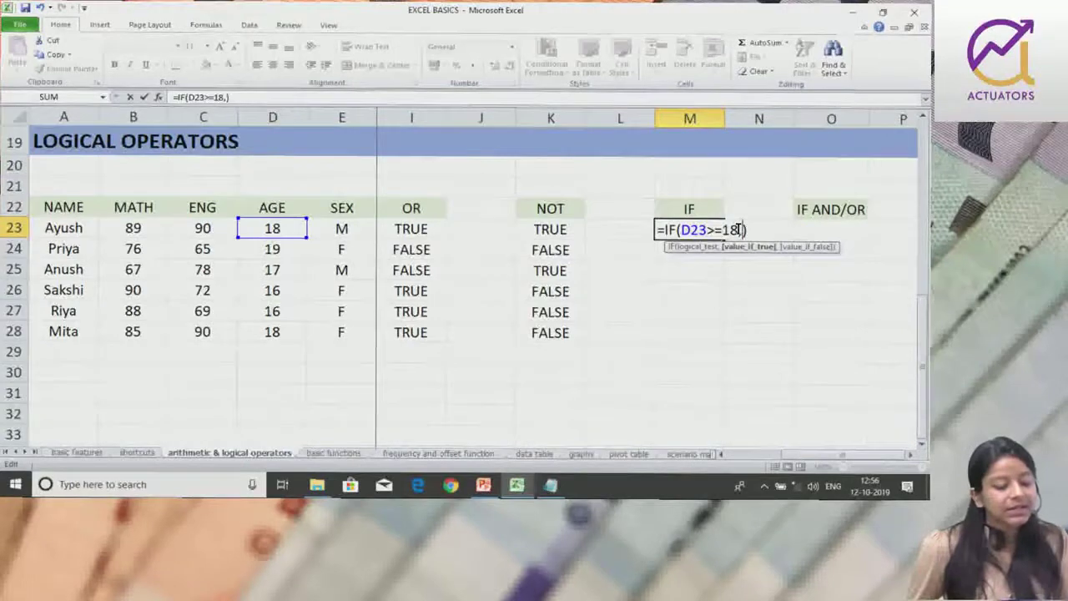
{"action": "left_click", "coordinate": [86, 227]}
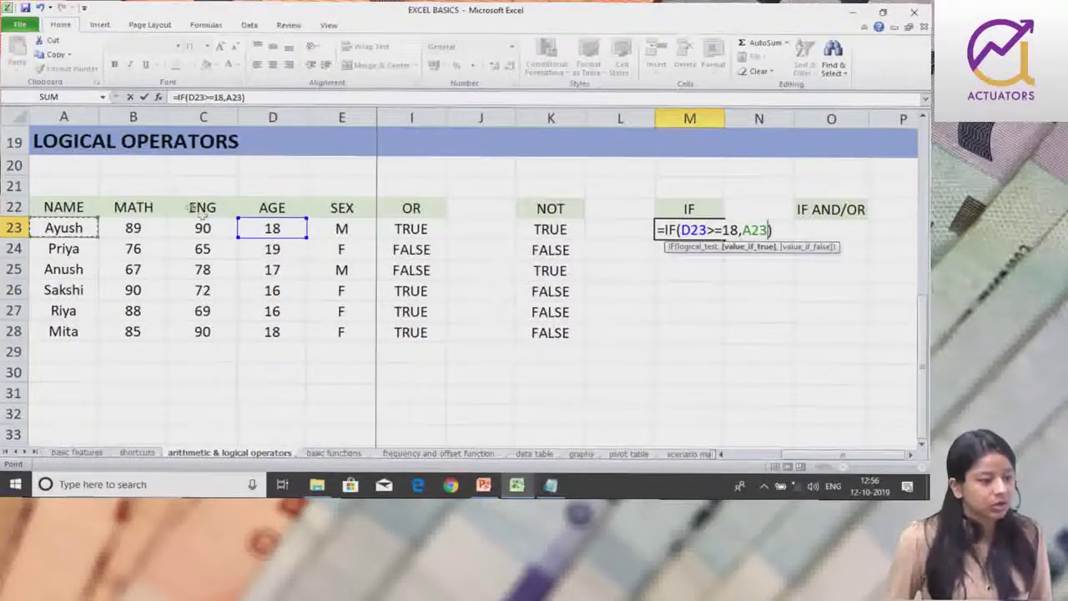
{"action": "type", "text": ","}
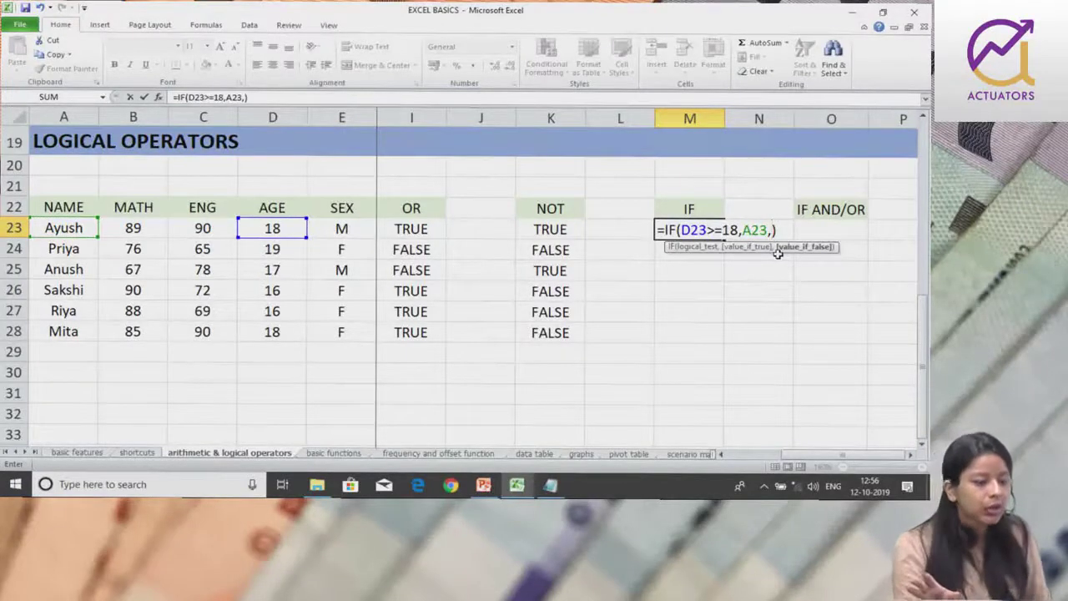
{"action": "type", "text": "\"\""}
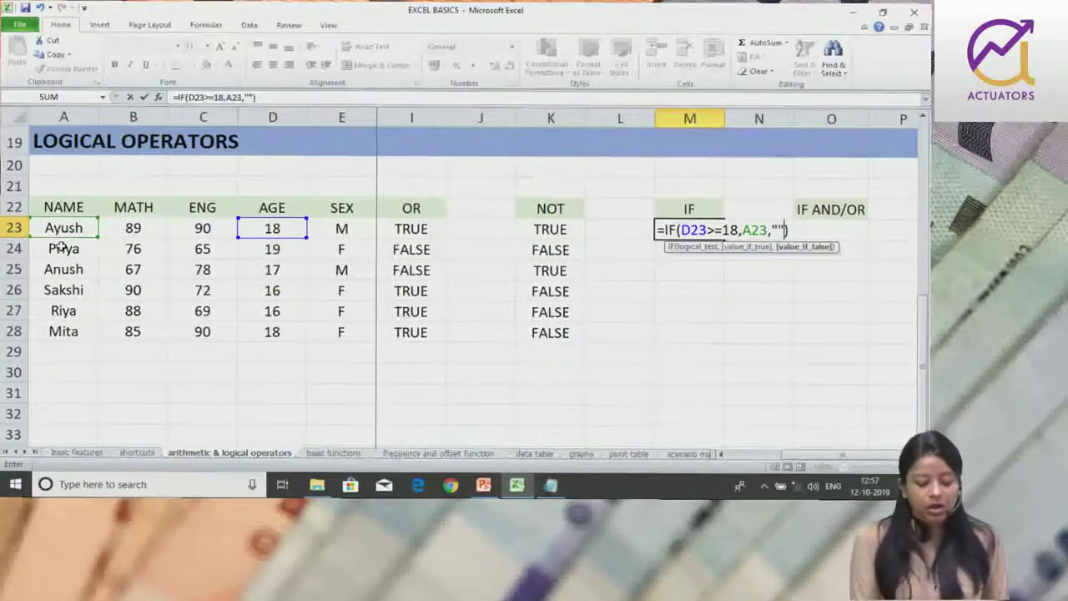
{"action": "key", "text": "Return"}
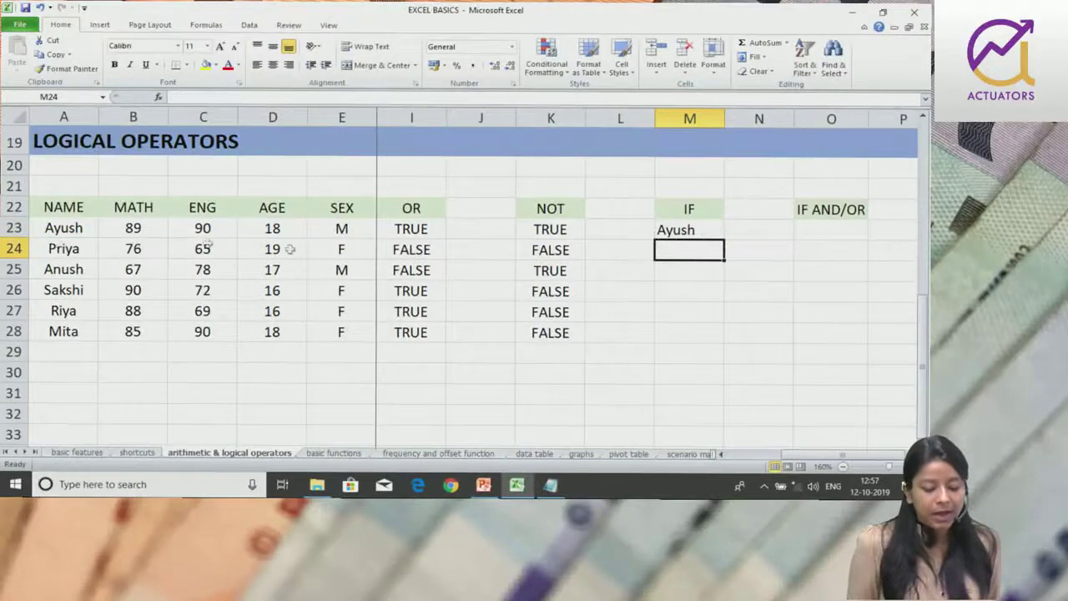
Fill the IF formula down to M28 and compare the blank results with ages 17, 16, 16.
{"action": "left_click", "coordinate": [709, 232]}
{"action": "left_click_drag", "start_coordinate": [723, 238], "coordinate": [722, 342]}
{"action": "left_click_drag", "start_coordinate": [689, 275], "coordinate": [689, 313]}
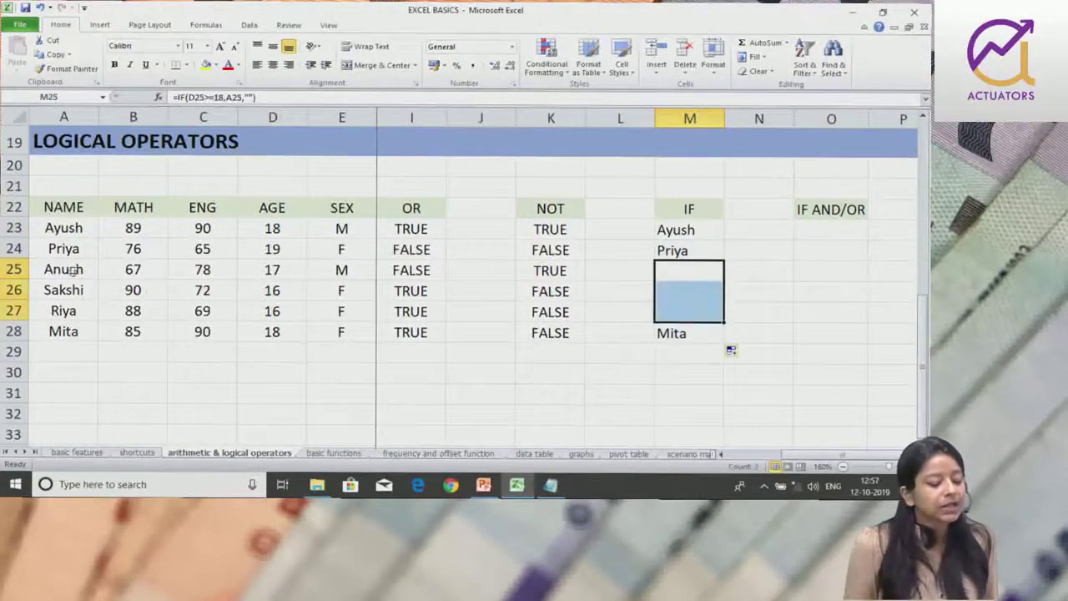
{"action": "left_click_drag", "start_coordinate": [257, 268], "coordinate": [269, 317]}
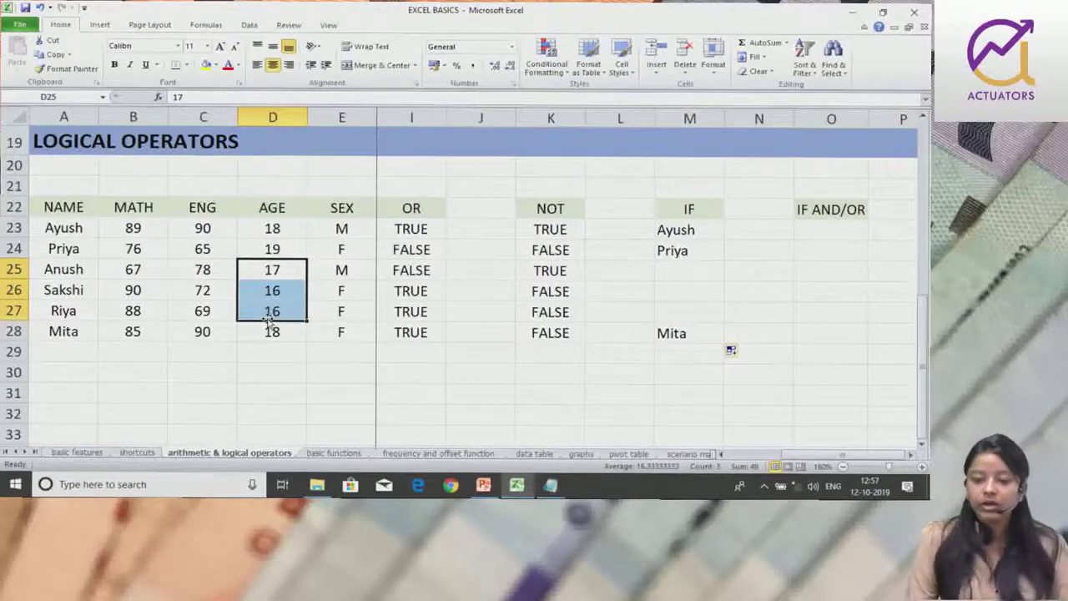
{"action": "double_click", "coordinate": [701, 230]}
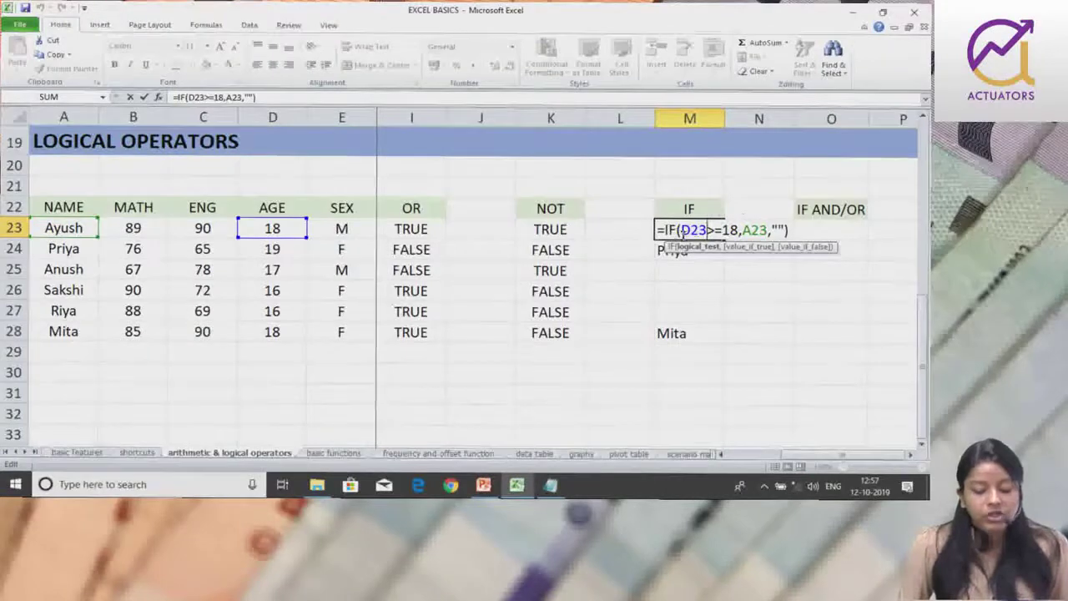
Review the D23>=18 condition and confirm =IF(D23>=18,A23,"") in M23.
{"action": "left_click_drag", "start_coordinate": [679, 230], "coordinate": [749, 223]}
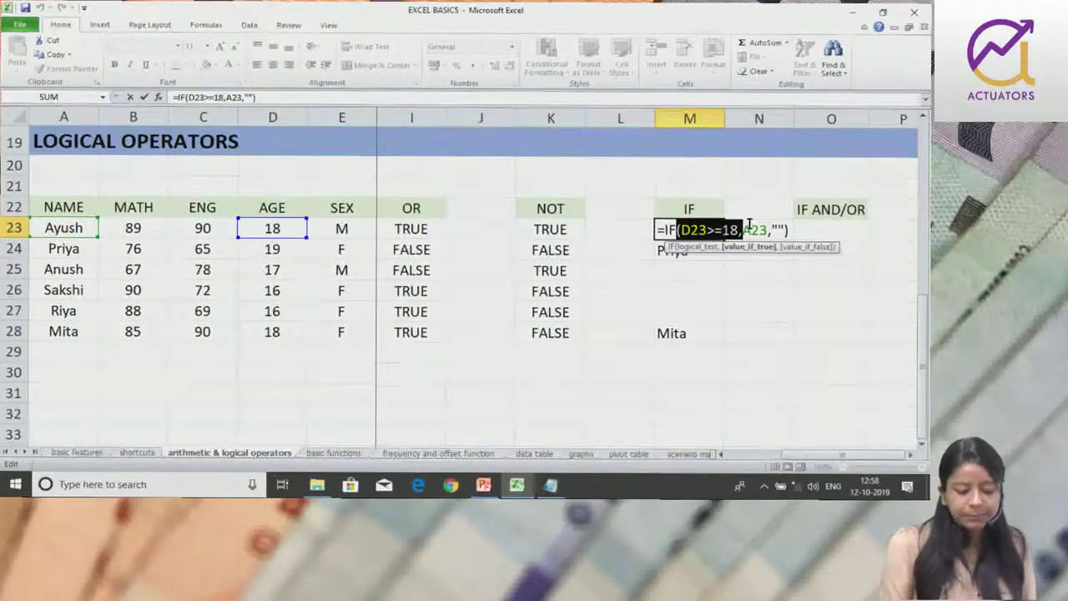
{"action": "key", "text": "Return"}
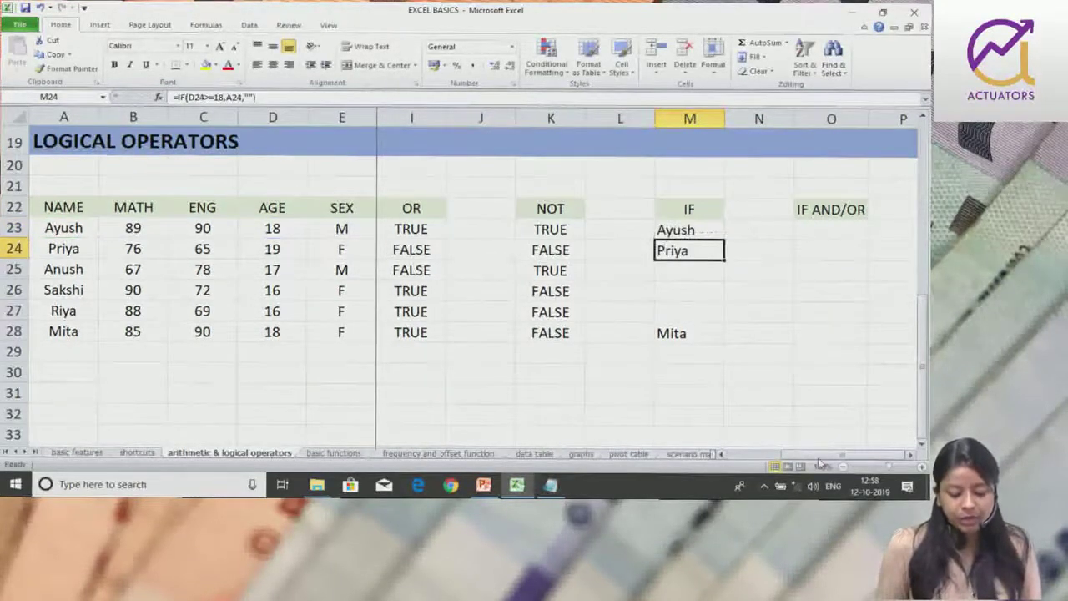
{"action": "left_click", "coordinate": [846, 232]}
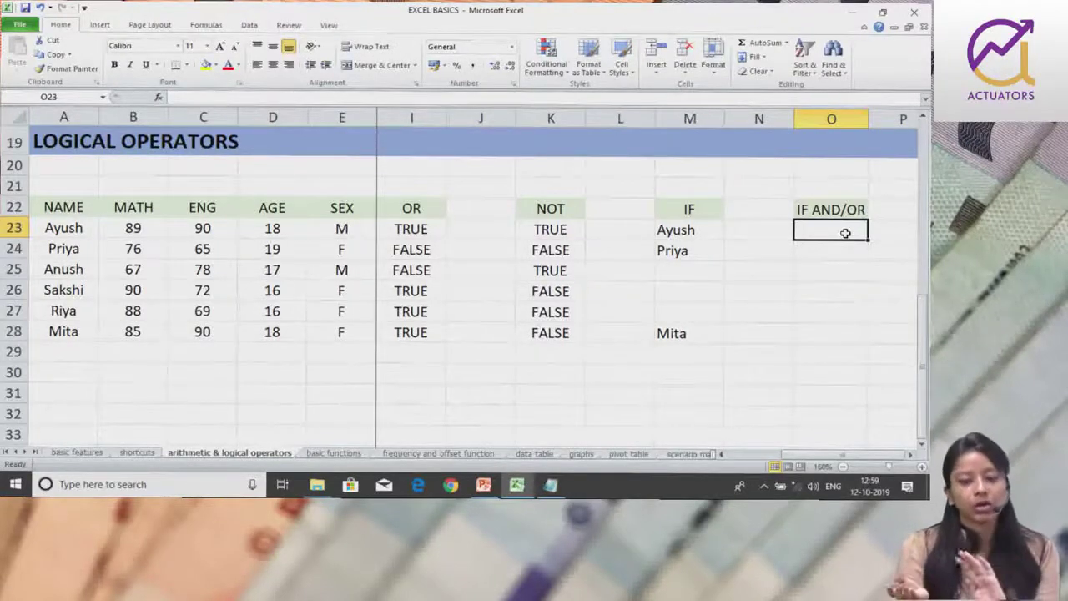
Type =IF(AND(D23>=18,C23>=80)) in O23 under IF AND/OR.
{"action": "scroll", "coordinate": [846, 232], "scroll_direction": "right", "scroll_amount": 2}
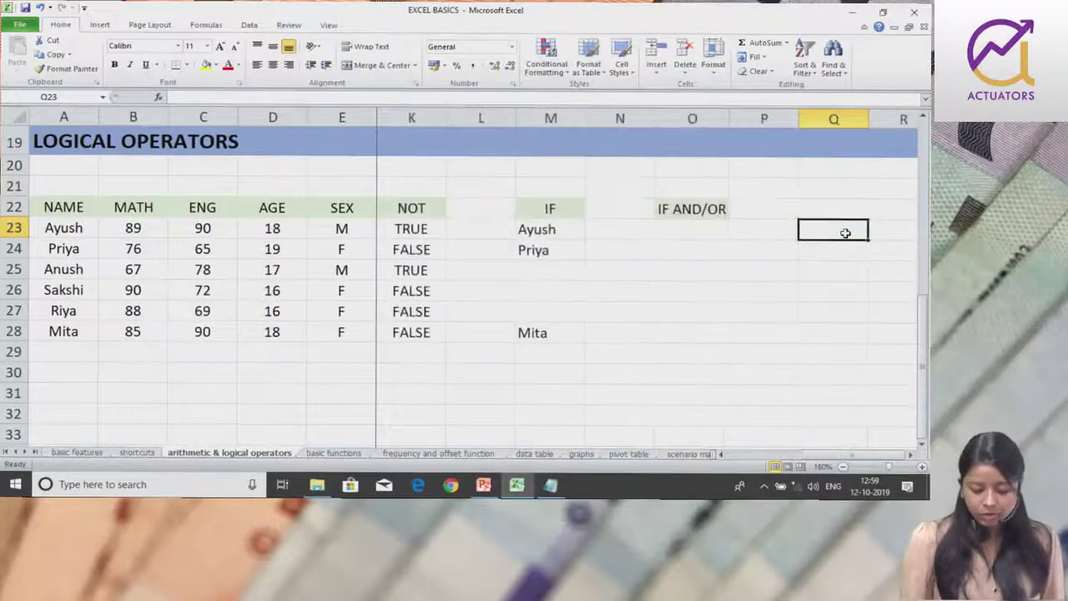
{"action": "type", "text": "="}
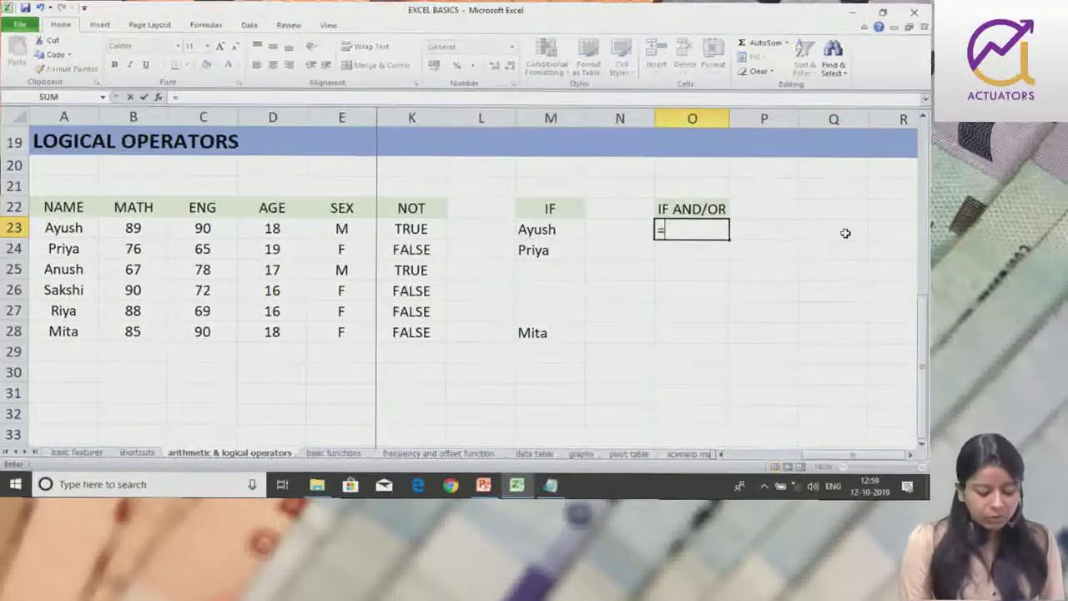
{"action": "type", "text": "IF("}
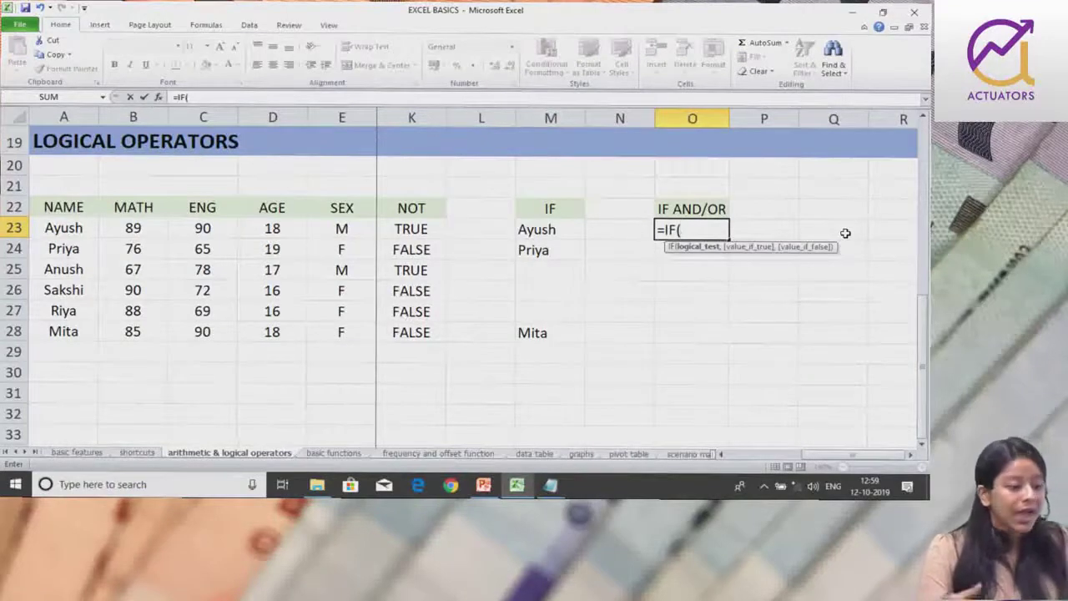
{"action": "type", "text": "AND"}
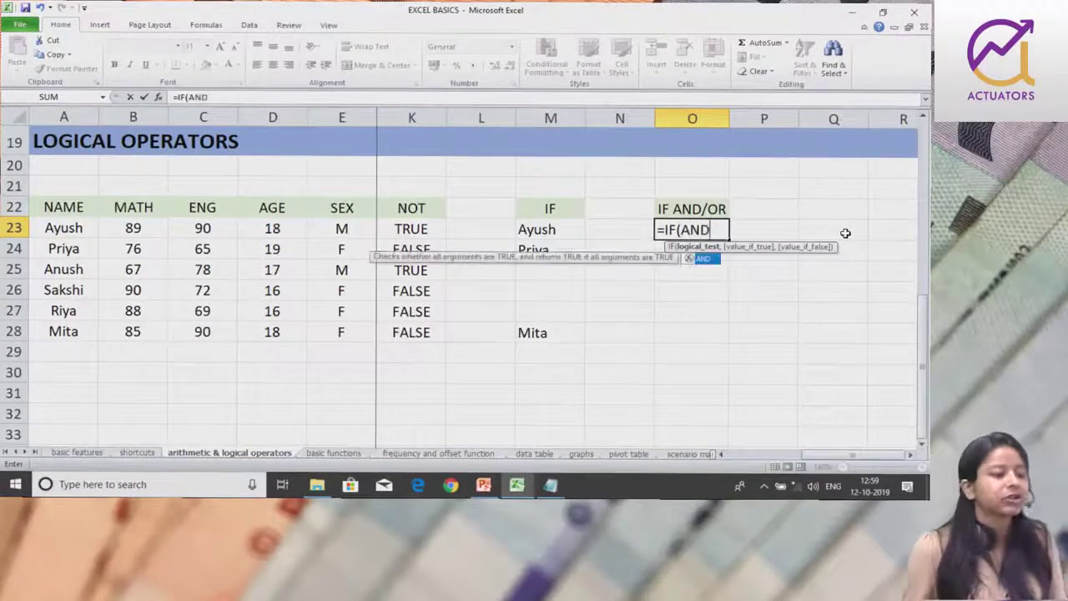
{"action": "type", "text": "("}
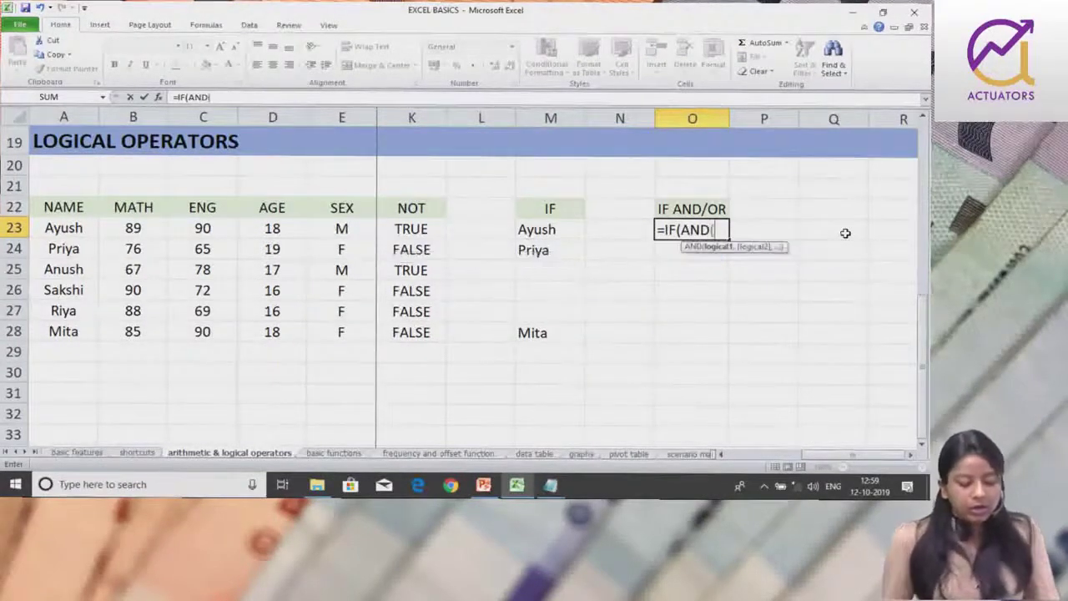
{"action": "left_click", "coordinate": [260, 226]}
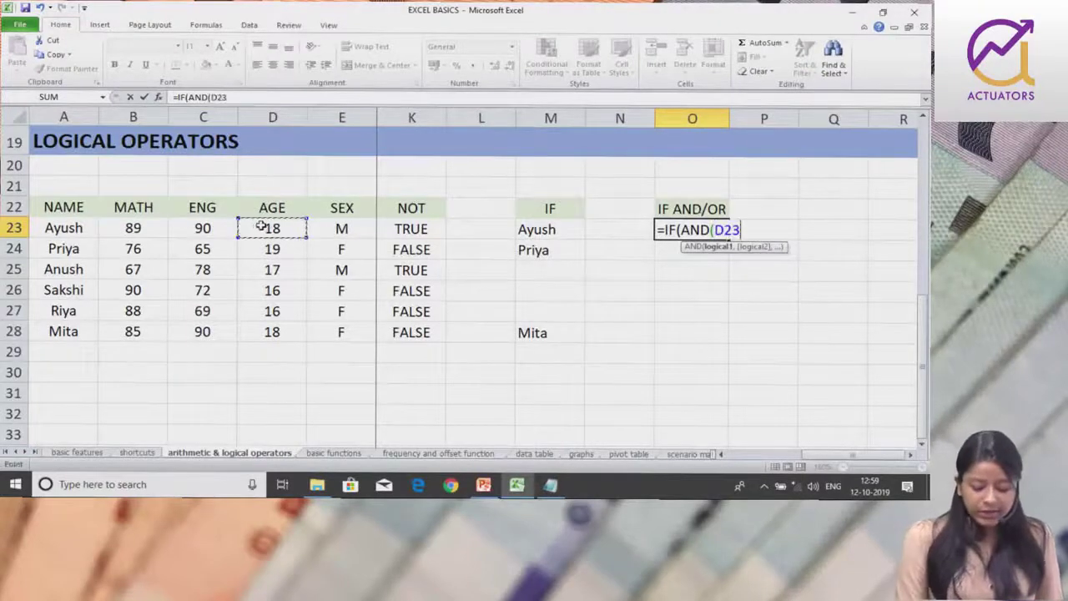
{"action": "type", "text": ">=18,"}
{"action": "left_click", "coordinate": [184, 226]}
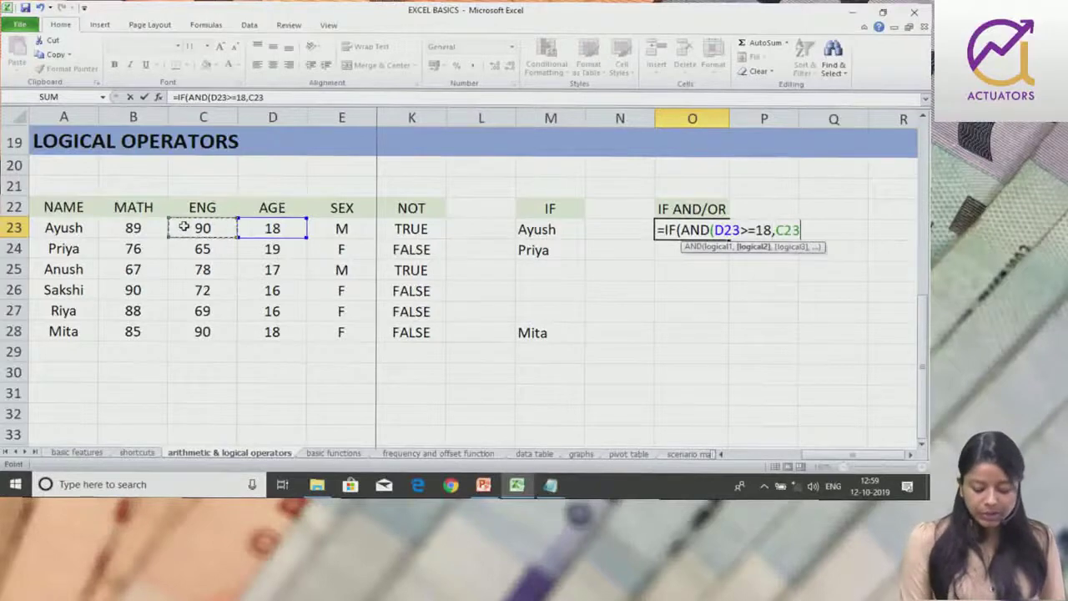
{"action": "type", "text": ">=80)"}
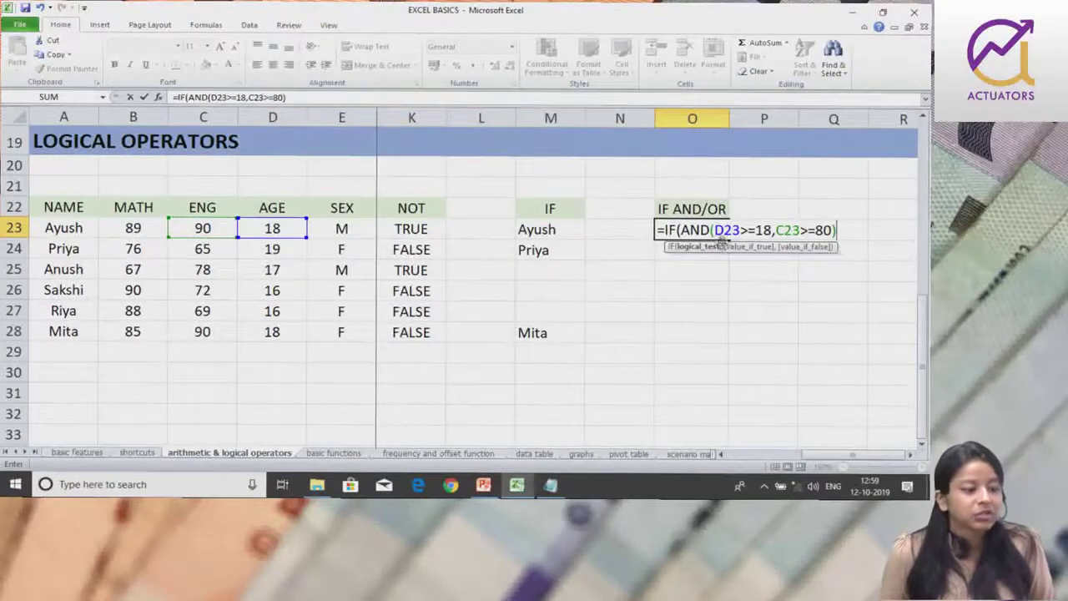
Inspect the AND and IF function arguments in the O23 formula.
{"action": "left_click", "coordinate": [833, 230]}
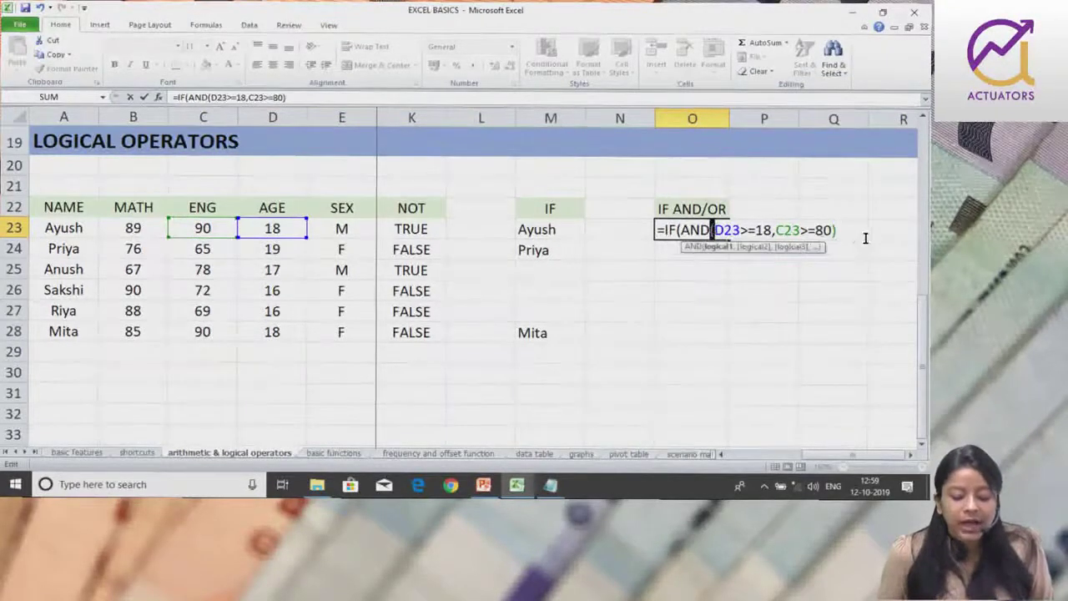
{"action": "left_click", "coordinate": [836, 230]}
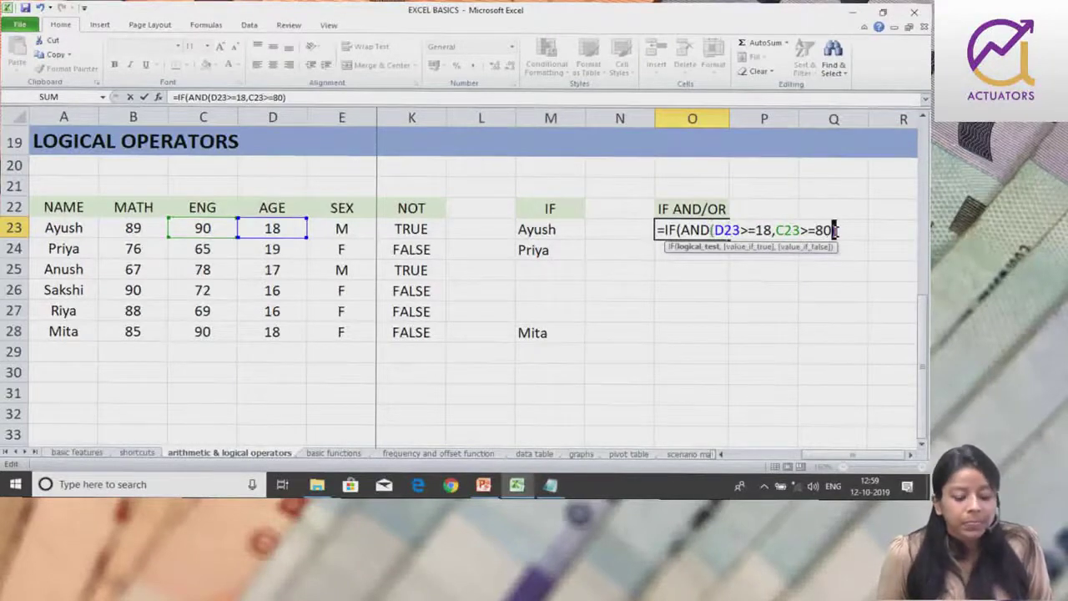
{"action": "left_click", "coordinate": [711, 231]}
{"action": "left_click_drag", "start_coordinate": [823, 230], "coordinate": [839, 230]}
{"action": "left_click", "coordinate": [839, 230]}
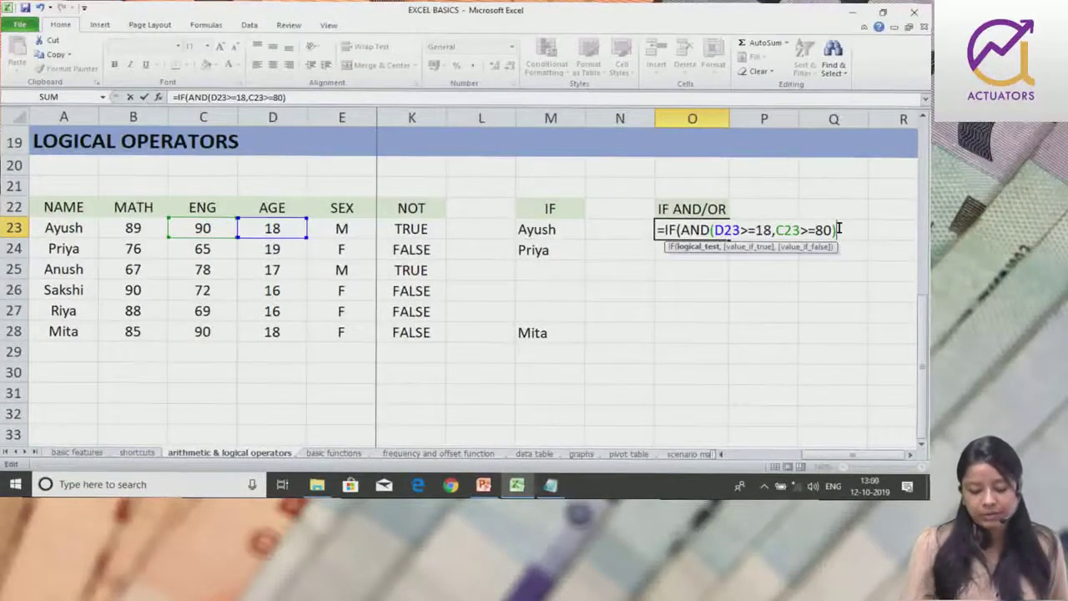
Finish O23 as =IF(AND(D23>=18,C23>=80),A23,"") and confirm it, showing Ayush.
{"action": "type", "text": ","}
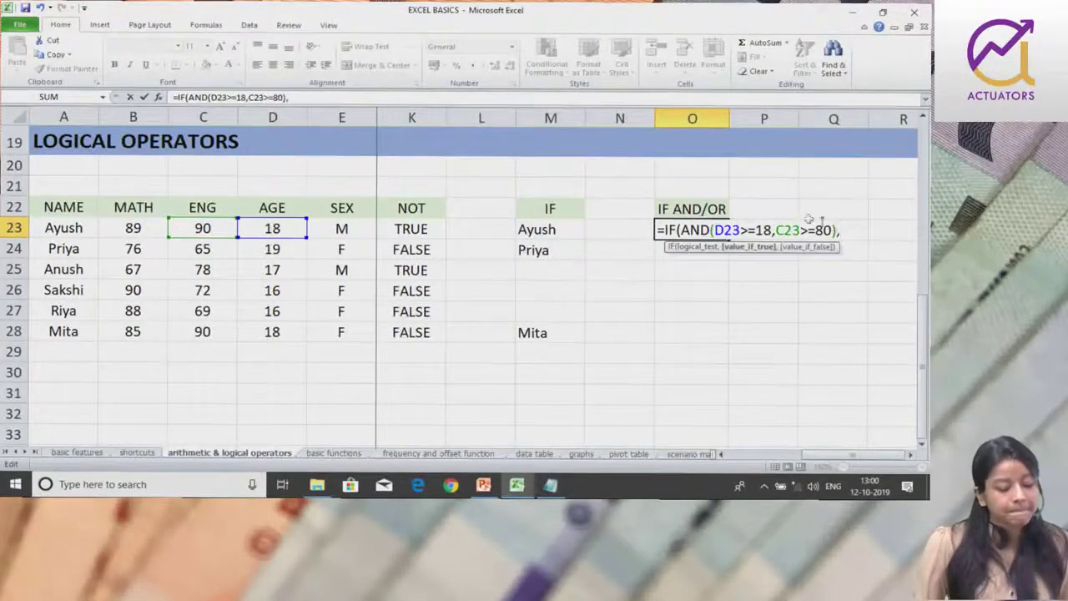
{"action": "left_click", "coordinate": [62, 228]}
{"action": "type", "text": ",\"\""}
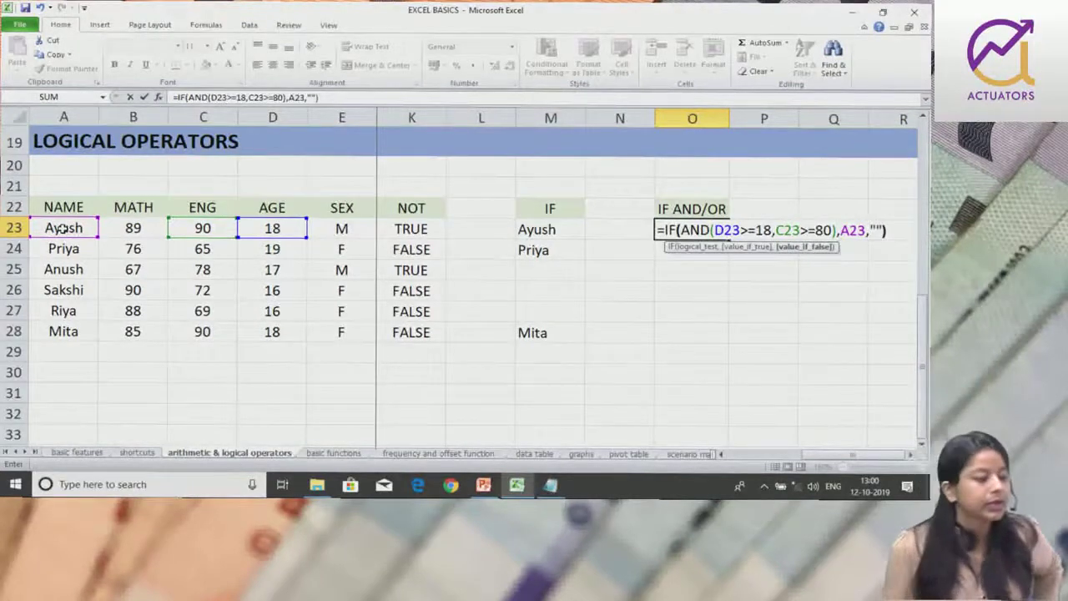
{"action": "type", "text": ")"}
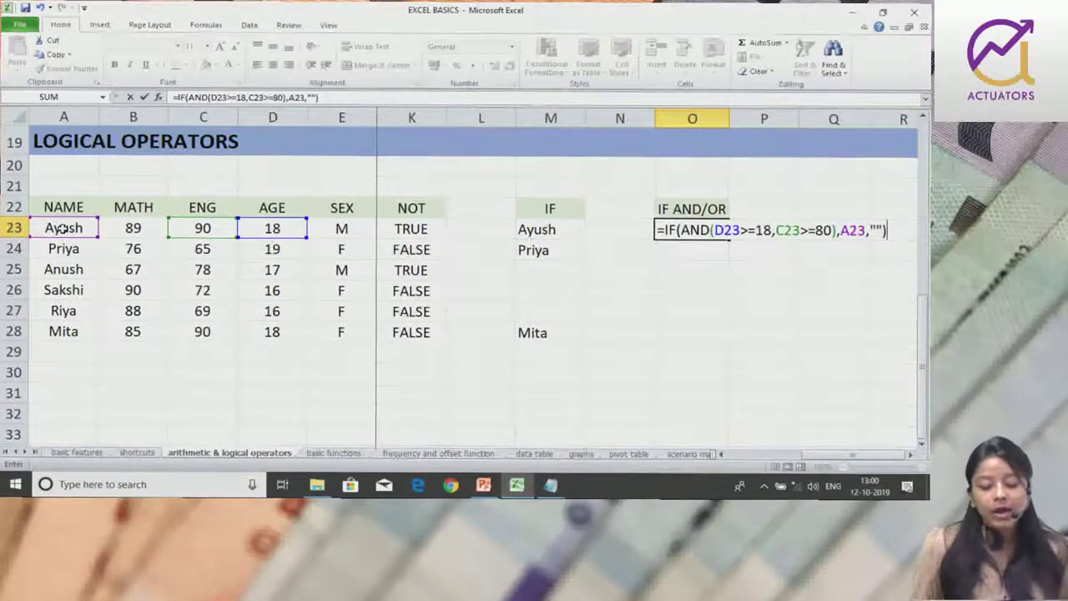
{"action": "mouse_move", "coordinate": [681, 229]}
{"action": "left_mouse_down"}
{"action": "mouse_move", "coordinate": [656, 230]}
{"action": "mouse_move", "coordinate": [835, 229]}
{"action": "left_mouse_up"}
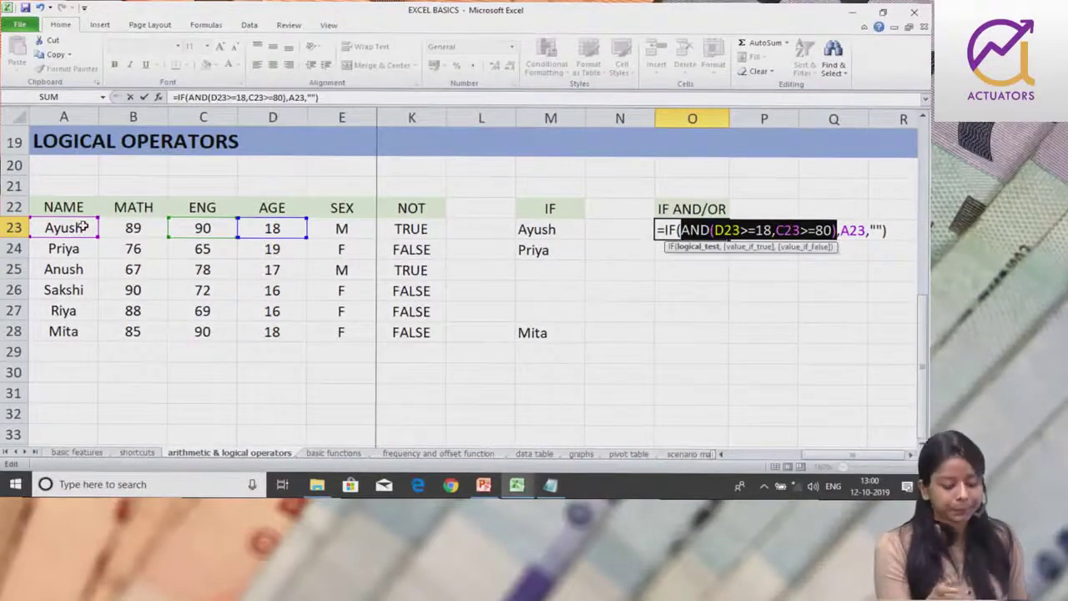
{"action": "key", "text": "Return"}
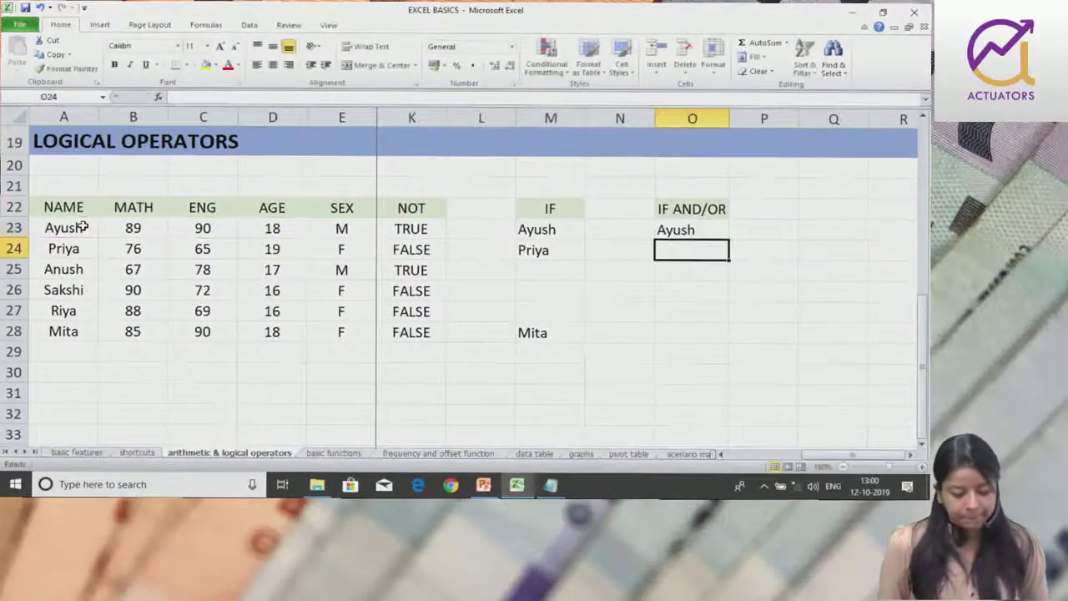
Fill the IF-AND formula down to O28 and check the copied results in O27 and O28.
{"action": "left_click", "coordinate": [705, 234]}
{"action": "left_click_drag", "start_coordinate": [729, 239], "coordinate": [725, 326]}
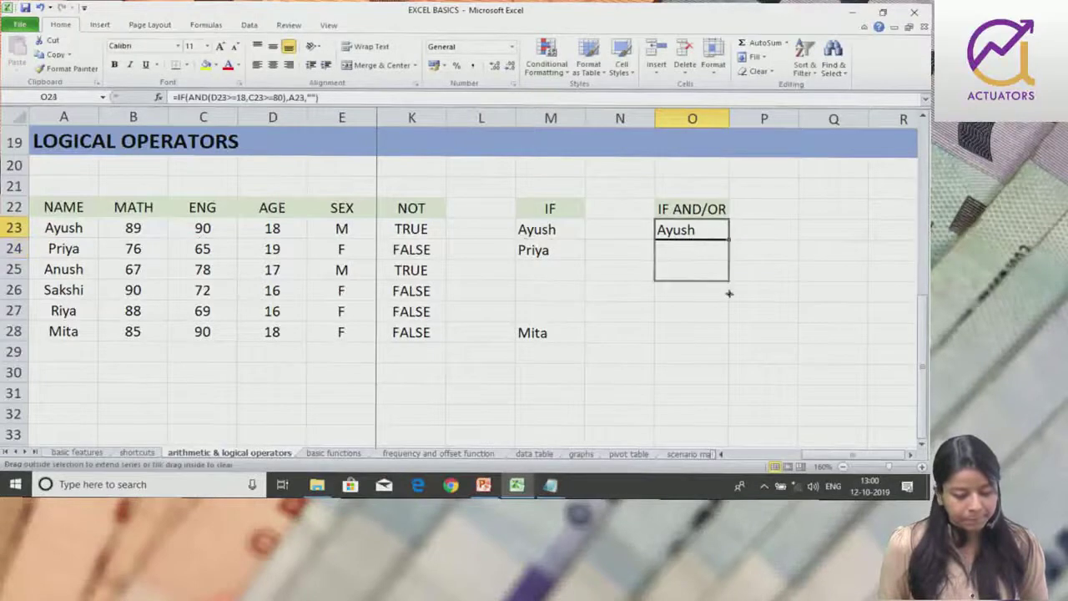
{"action": "left_click", "coordinate": [698, 306]}
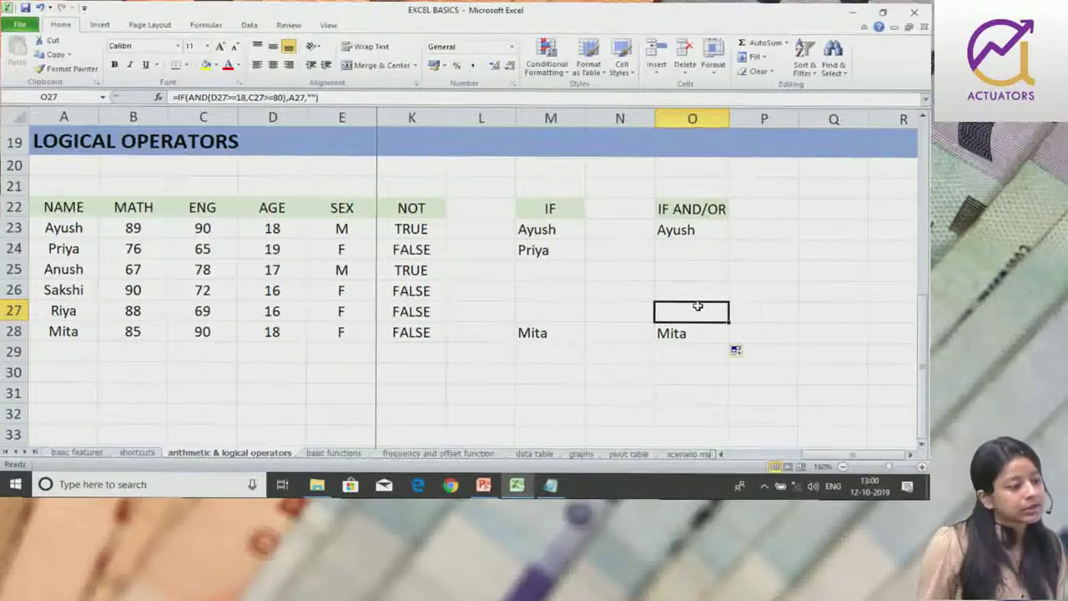
{"action": "left_click", "coordinate": [673, 235]}
{"action": "left_click", "coordinate": [678, 335]}
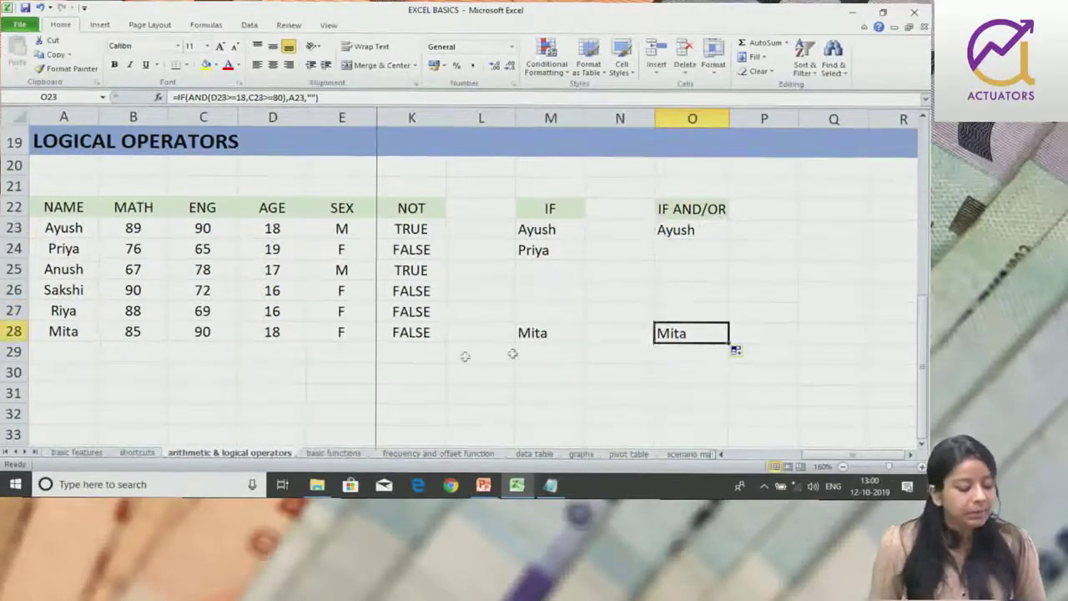
Verify the ages and ENG scores of Mita, Ayush and Riya behind the IF-AND results.
{"action": "left_click", "coordinate": [282, 329]}
{"action": "left_click", "coordinate": [293, 232]}
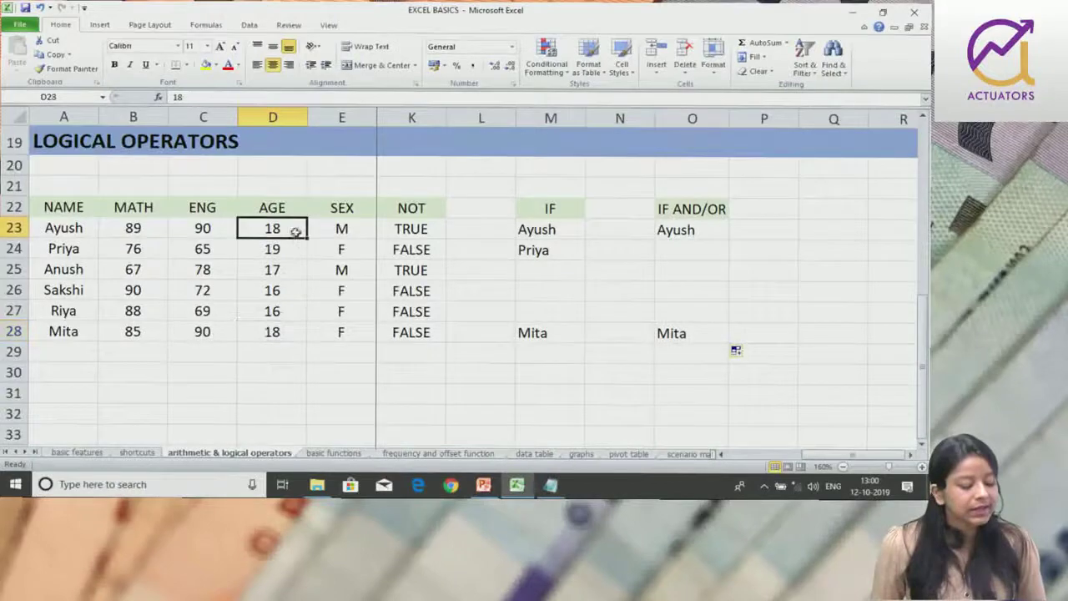
{"action": "left_click", "coordinate": [218, 227]}
{"action": "left_click", "coordinate": [220, 335]}
{"action": "left_click", "coordinate": [213, 229]}
{"action": "left_click", "coordinate": [204, 310]}
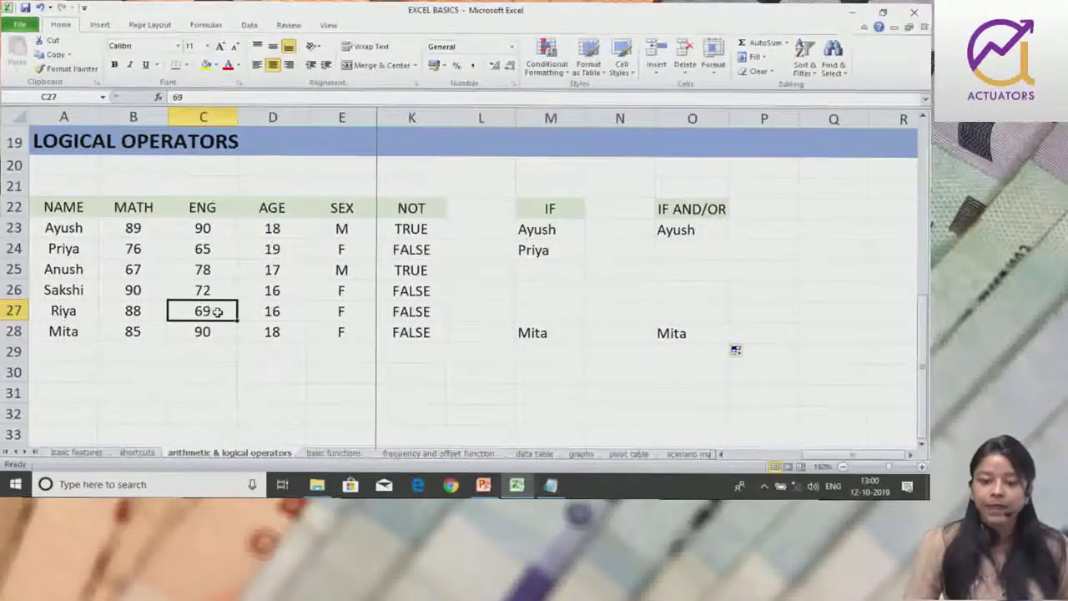
{"action": "scroll", "coordinate": [735, 350], "scroll_direction": "left", "scroll_amount": 5}
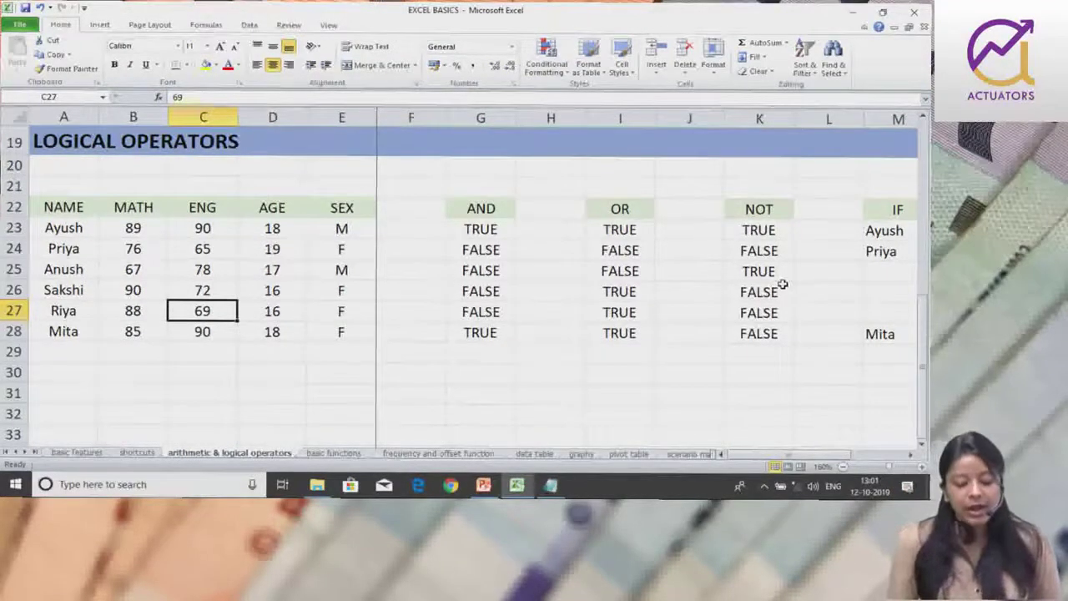
{"action": "left_click_drag", "start_coordinate": [801, 457], "coordinate": [813, 457]}
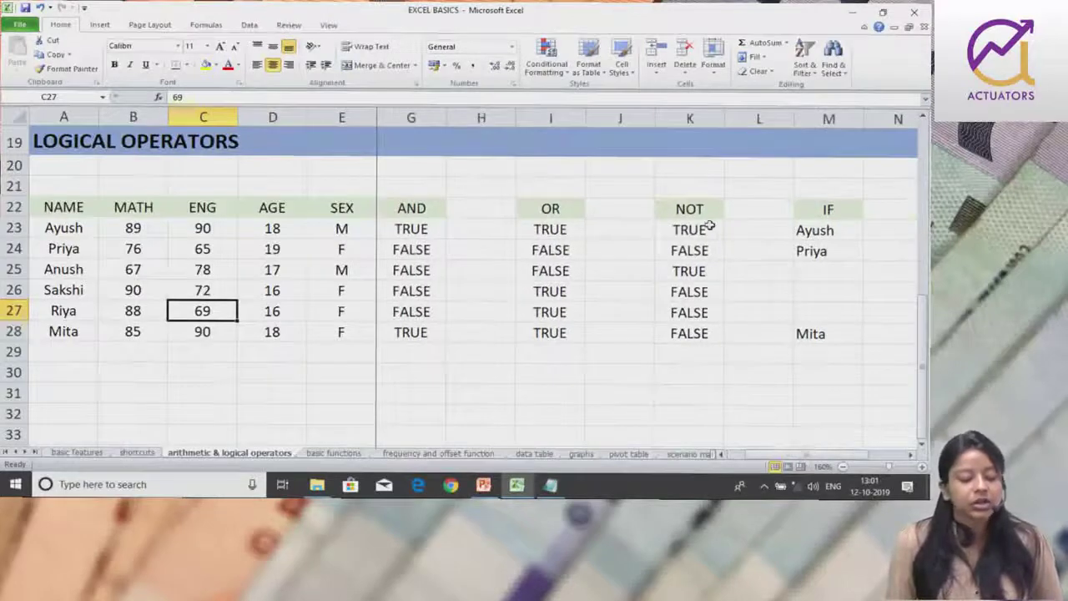
{"action": "left_click_drag", "start_coordinate": [706, 224], "coordinate": [680, 330]}
{"action": "left_click_drag", "start_coordinate": [810, 231], "coordinate": [805, 334]}
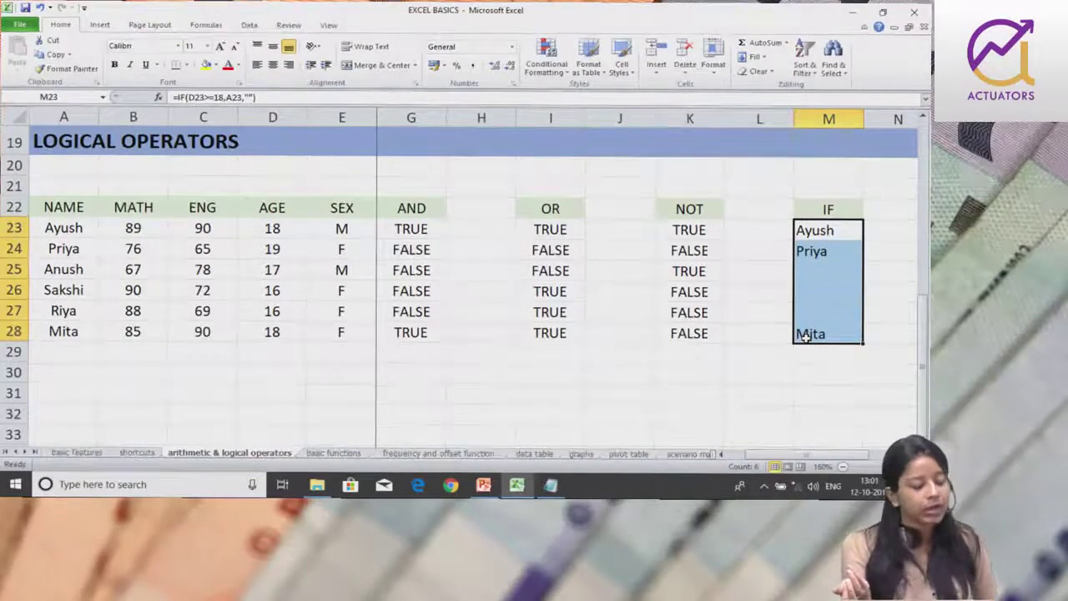
{"action": "left_click", "coordinate": [761, 367]}
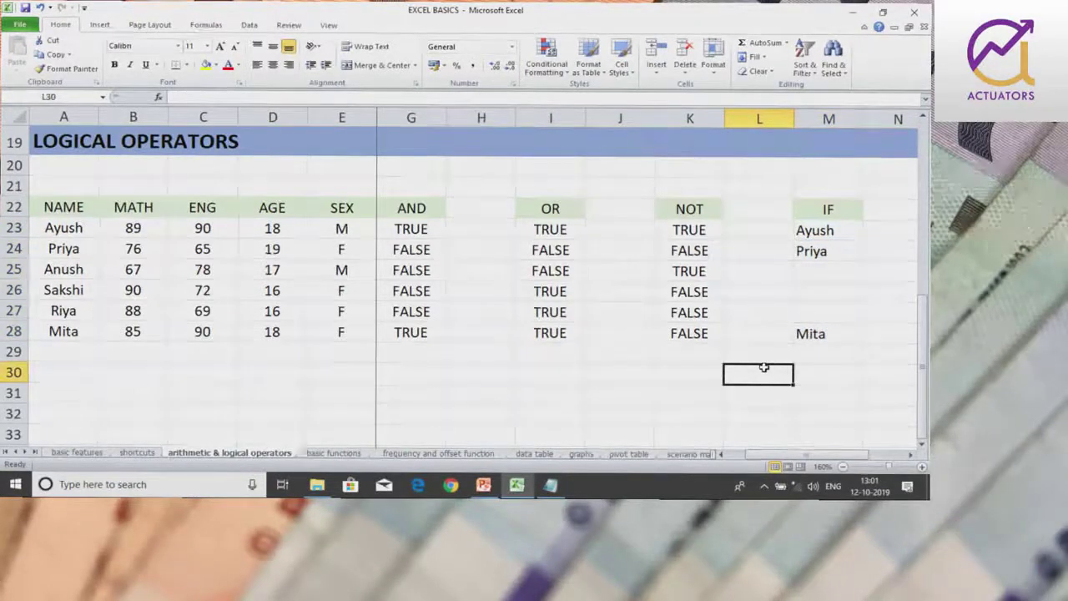